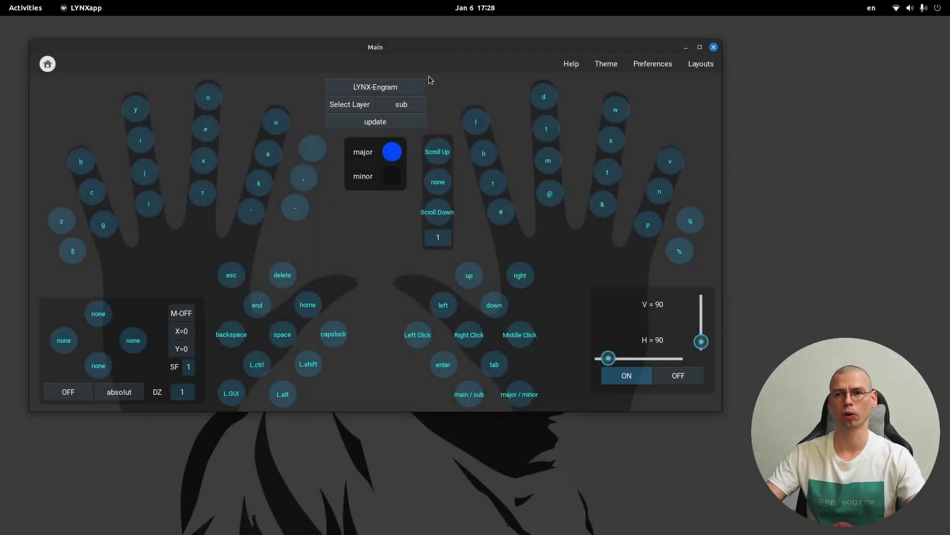
# Close the LYNXapp Main window and show the Activities overview of all open windows
pyautogui.moveTo(439, 47); pyautogui.dragTo(436, 56)
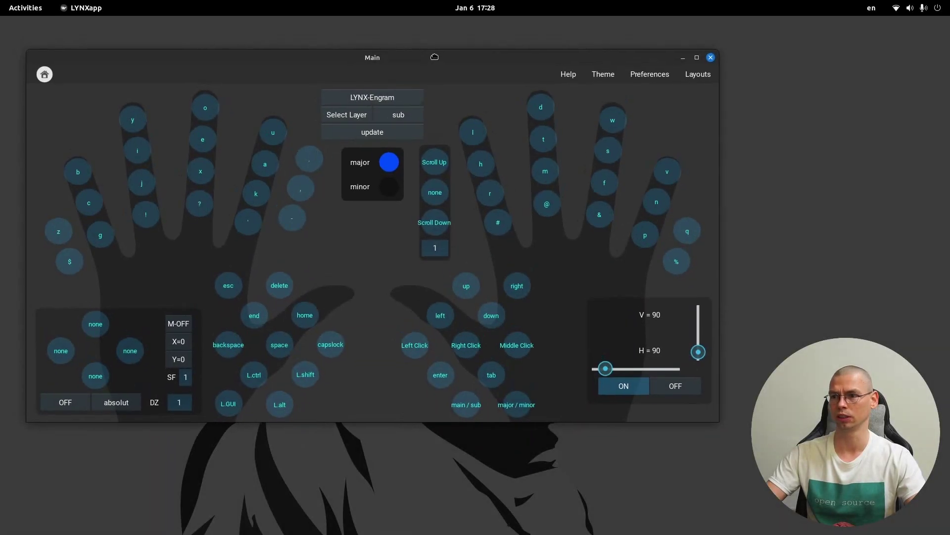
pyautogui.click(711, 56)
pyautogui.press('super')
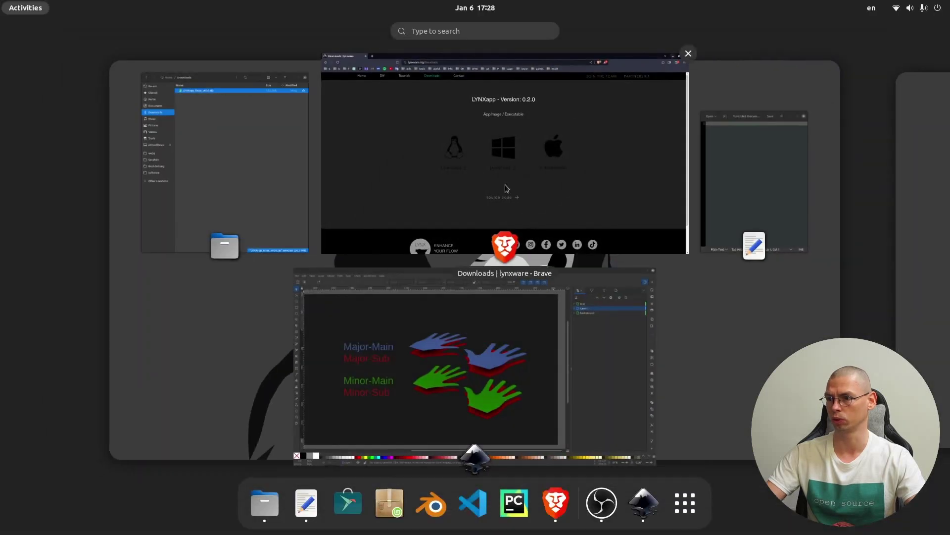
# View the LYNXapp 0.2.0 downloads page in Brave, then return to the window overview
pyautogui.click(505, 185)
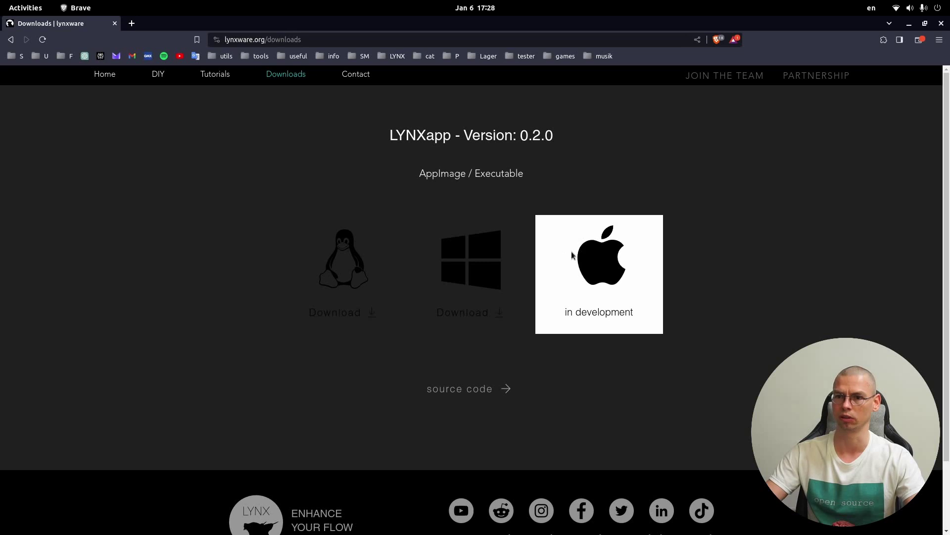
pyautogui.press('super')
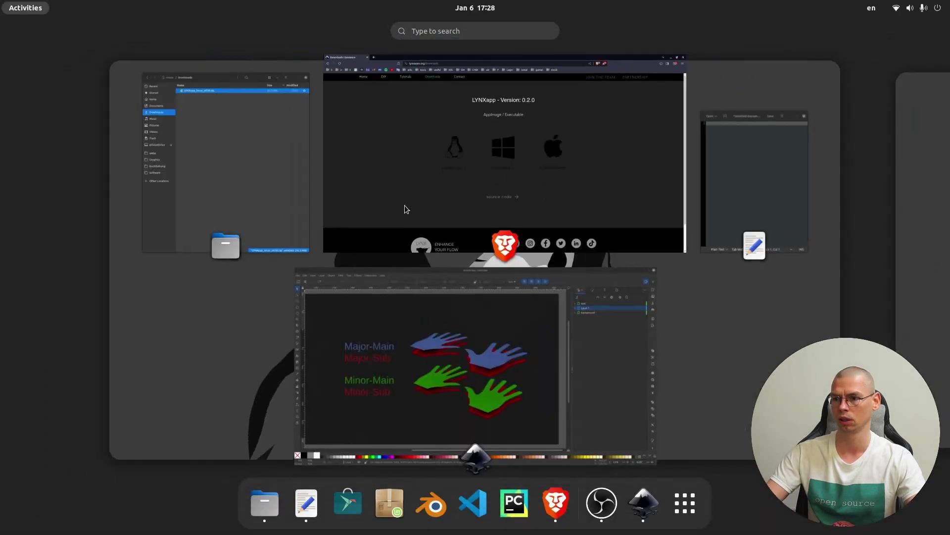
# Extract LYNXapp_linux_v030.zip into the Downloads folder with Extract Here
pyautogui.click(259, 161)
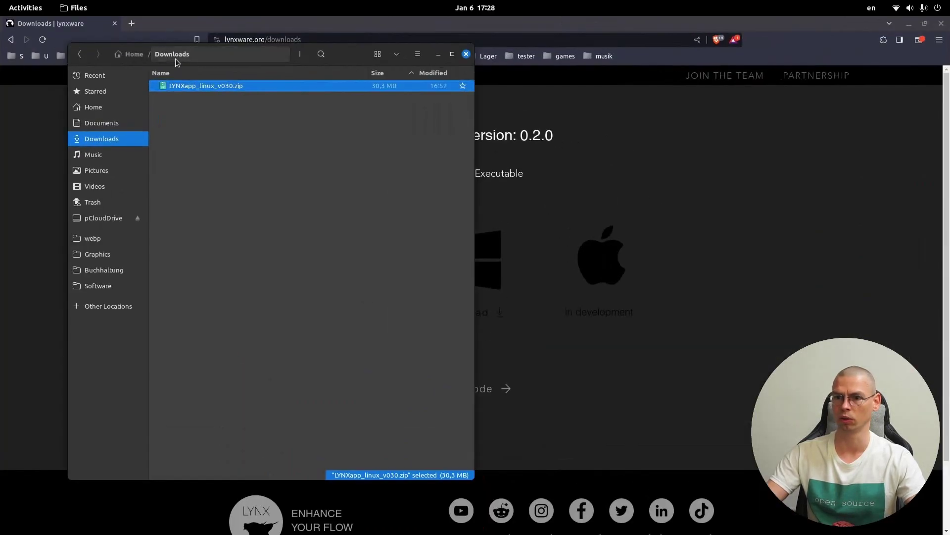
pyautogui.rightClick(202, 87)
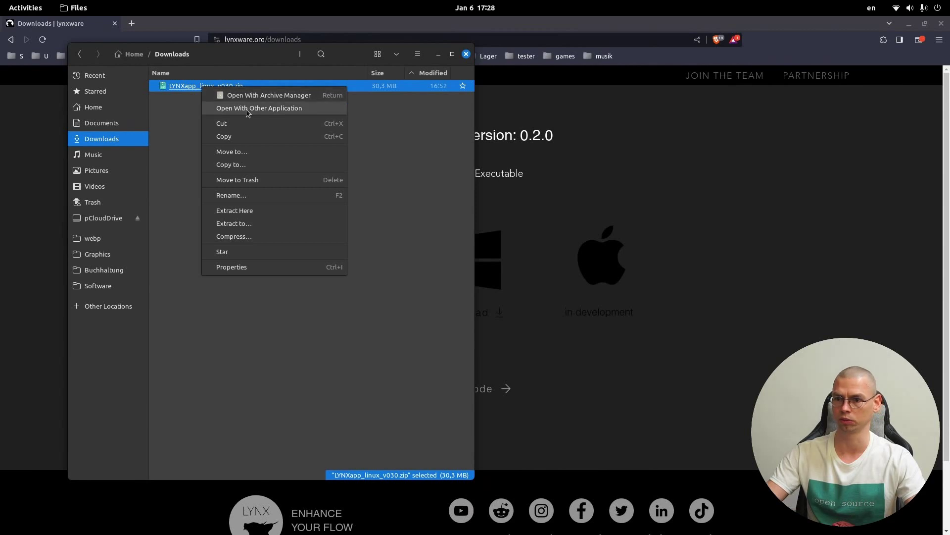
pyautogui.click(251, 214)
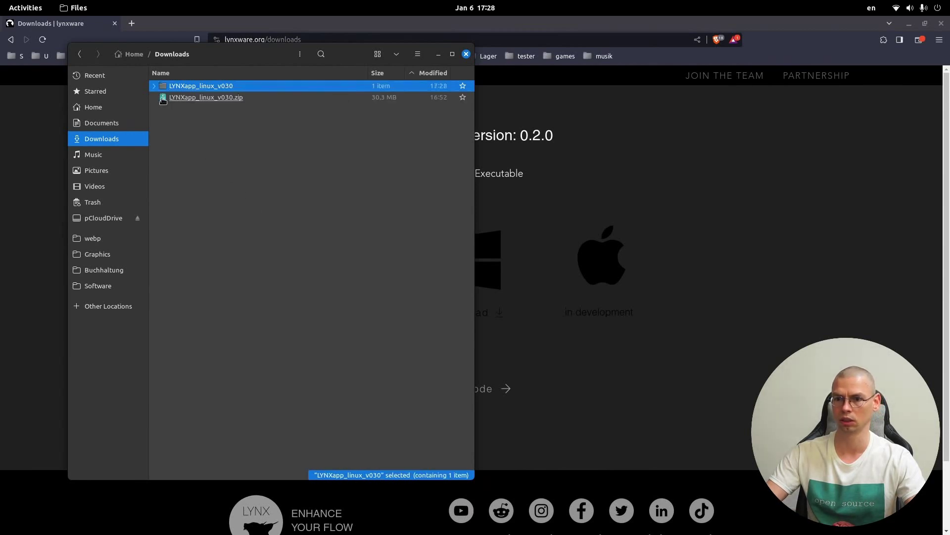
# Run the LYNXapp executable from the extracted LYNXapp_linux_v030 folder
pyautogui.click(154, 86)
pyautogui.click(198, 99)
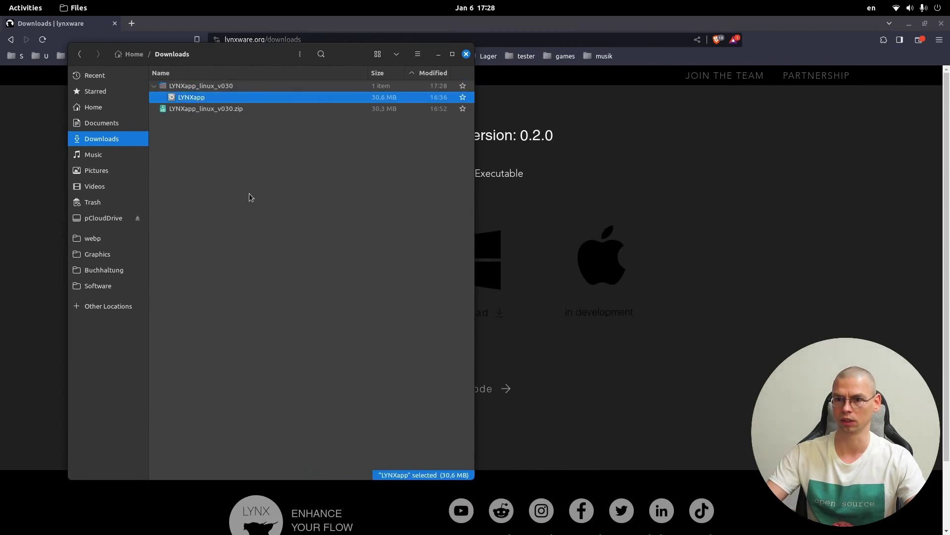
pyautogui.press('Return')
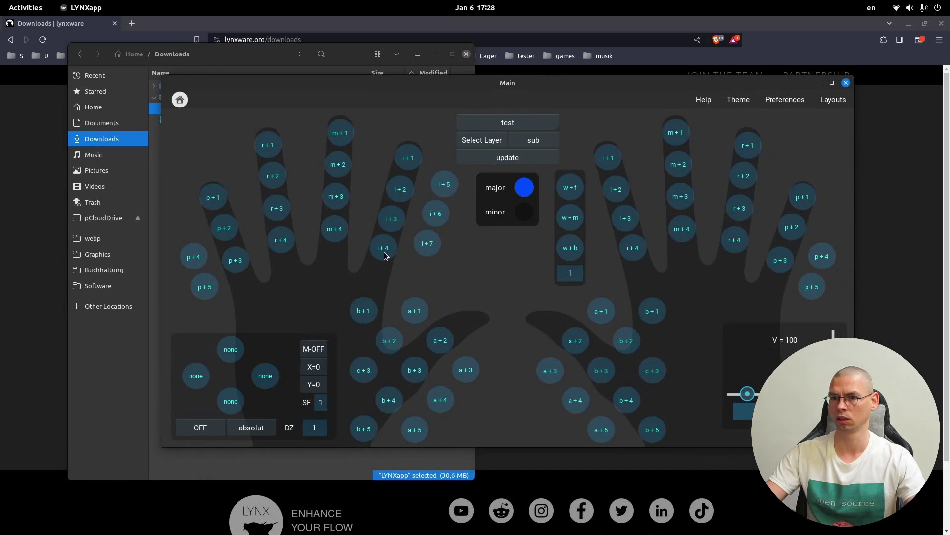
# Close Brave and expand LYNXapp_Memory in Files to list its layouts and pickle files
pyautogui.click(910, 23)
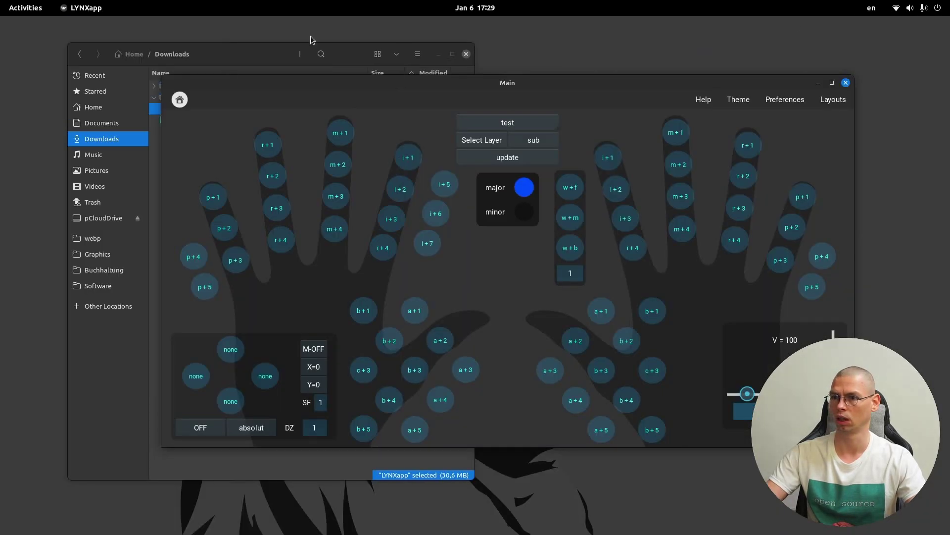
pyautogui.click(266, 57)
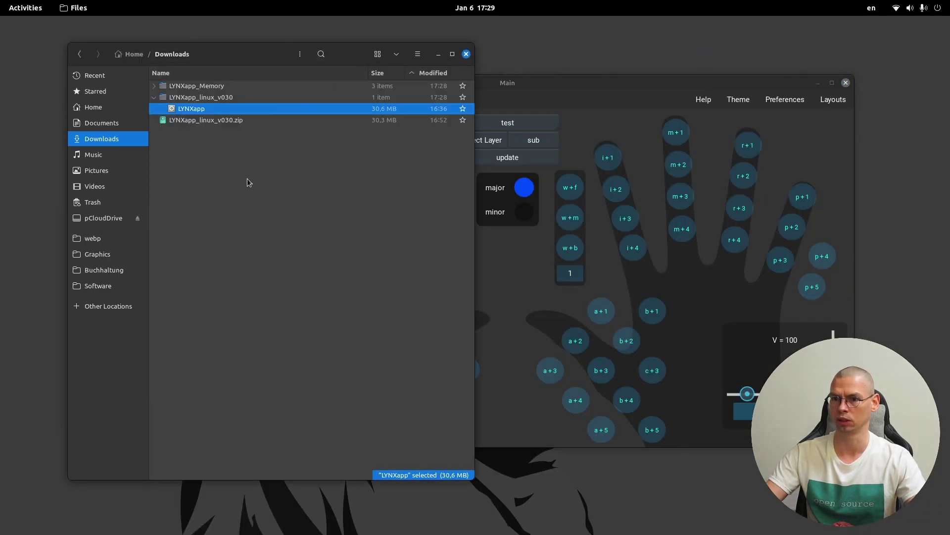
pyautogui.click(153, 87)
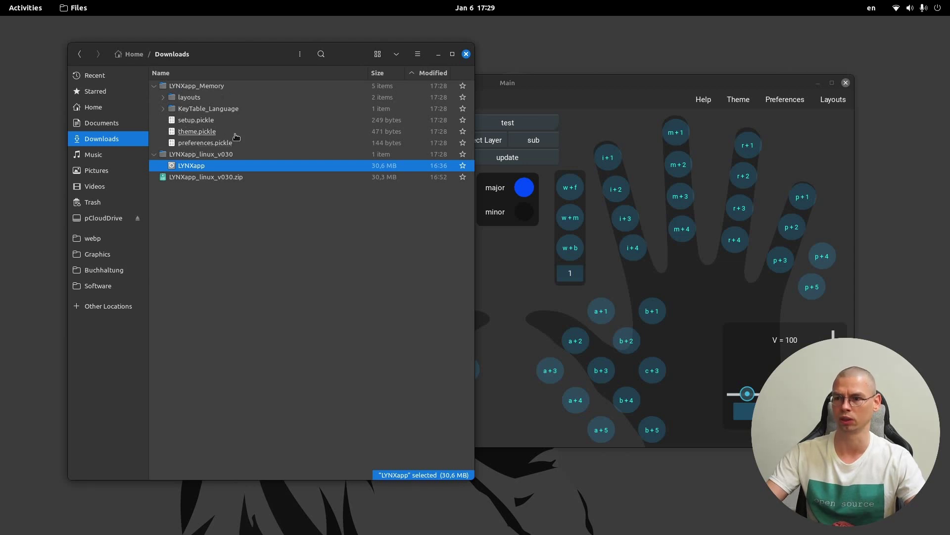
# Move the LYNXapp window up-left and load the LYNX-Engram layout
pyautogui.click(574, 78)
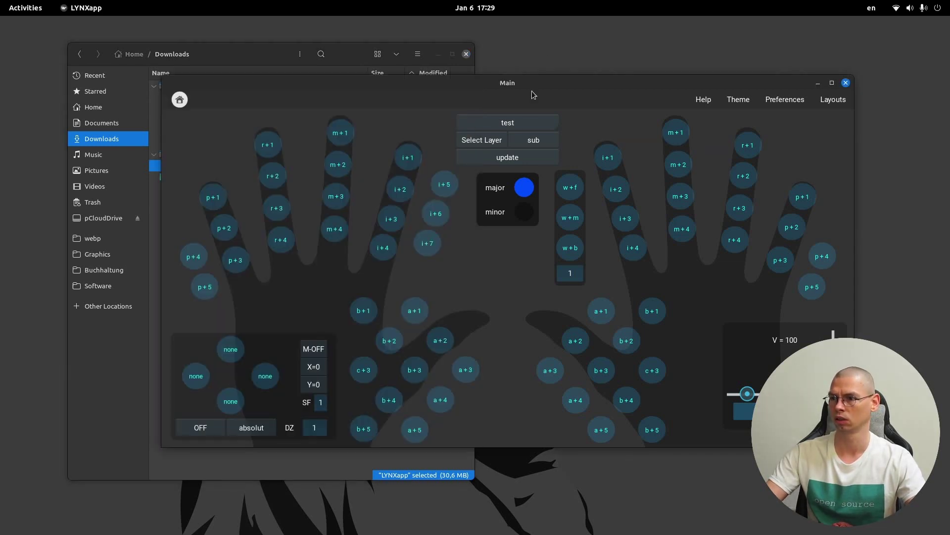
pyautogui.moveTo(562, 85); pyautogui.dragTo(453, 60)
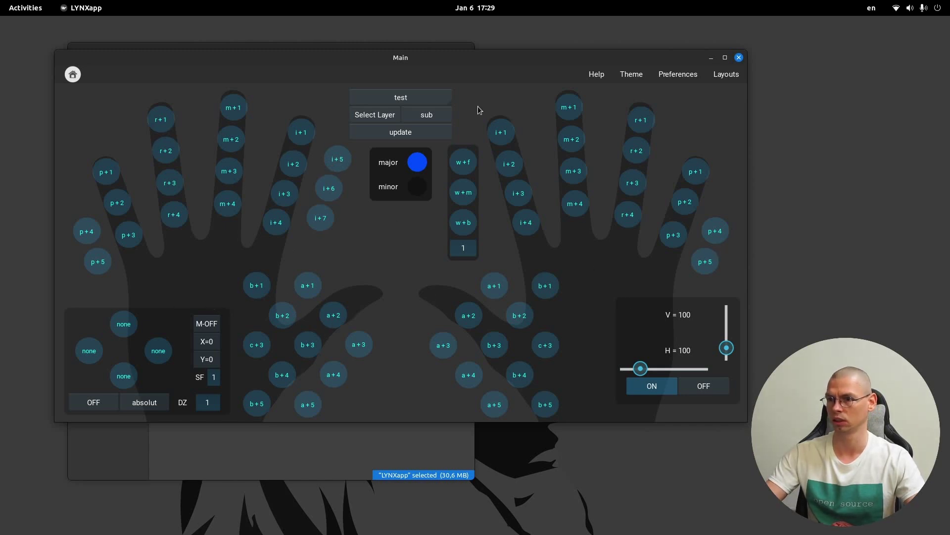
pyautogui.click(405, 102)
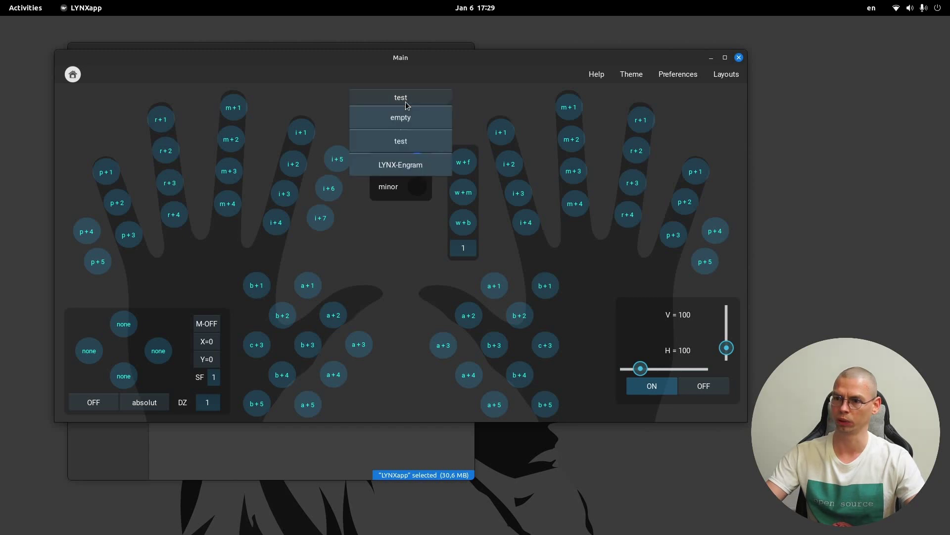
pyautogui.click(415, 171)
# Inspect the minor layer and both sub layers, finishing on the major layer
pyautogui.click(374, 115)
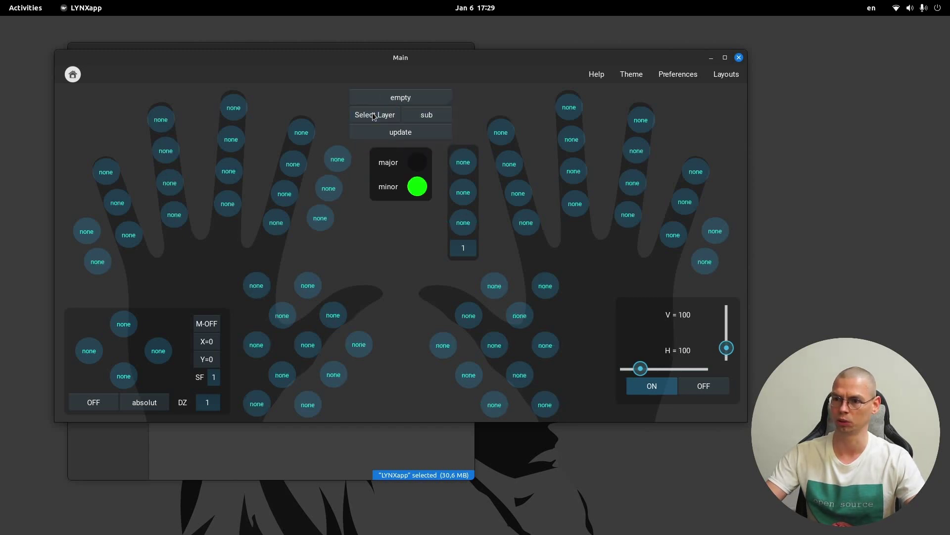
pyautogui.click(373, 115)
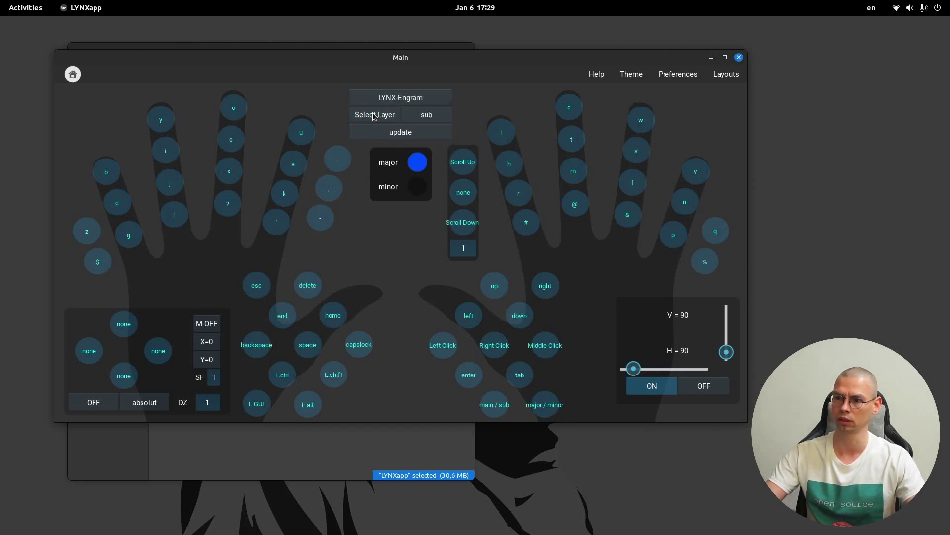
pyautogui.click(441, 117)
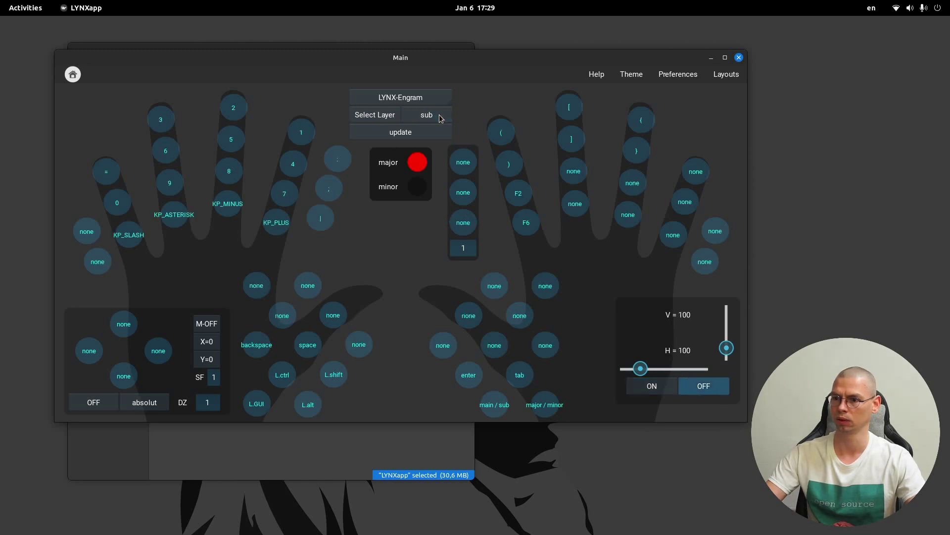
pyautogui.click(440, 117)
pyautogui.click(387, 119)
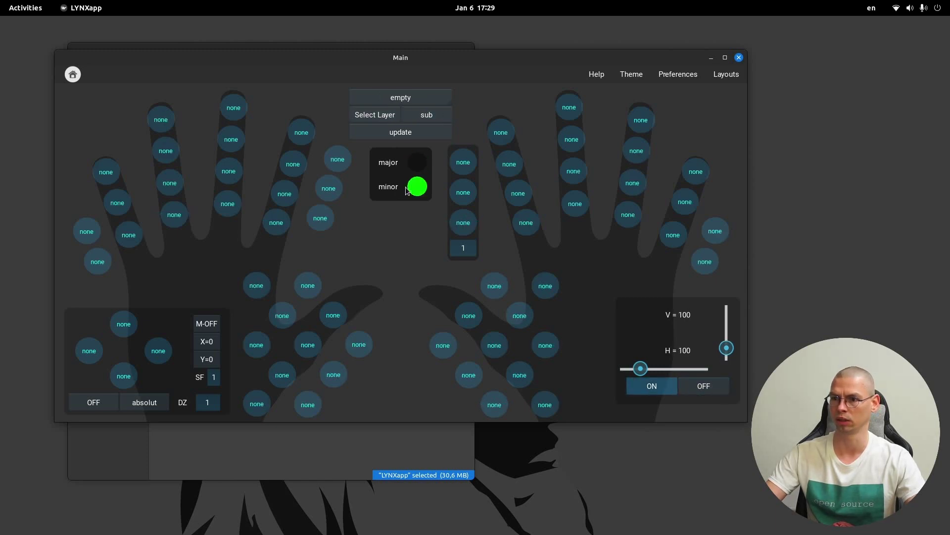
pyautogui.click(447, 115)
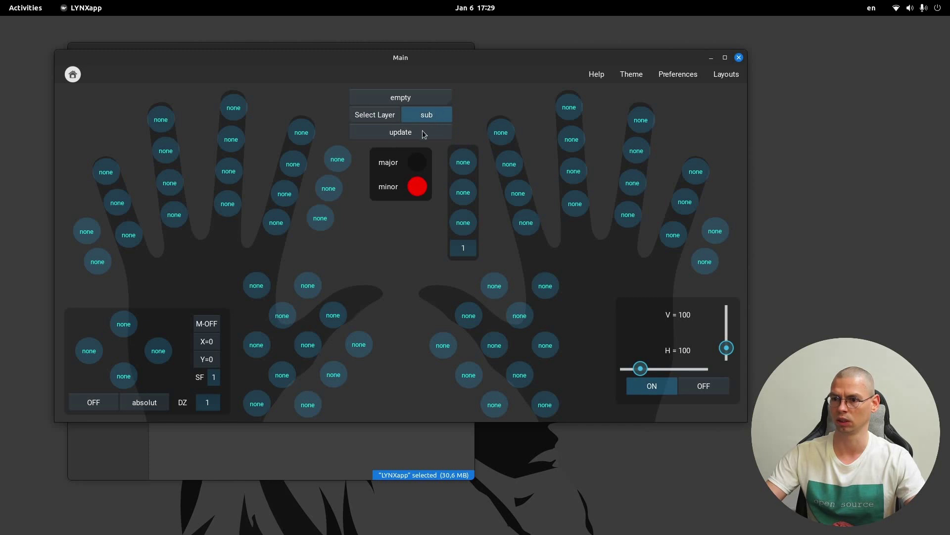
pyautogui.click(426, 117)
pyautogui.click(378, 111)
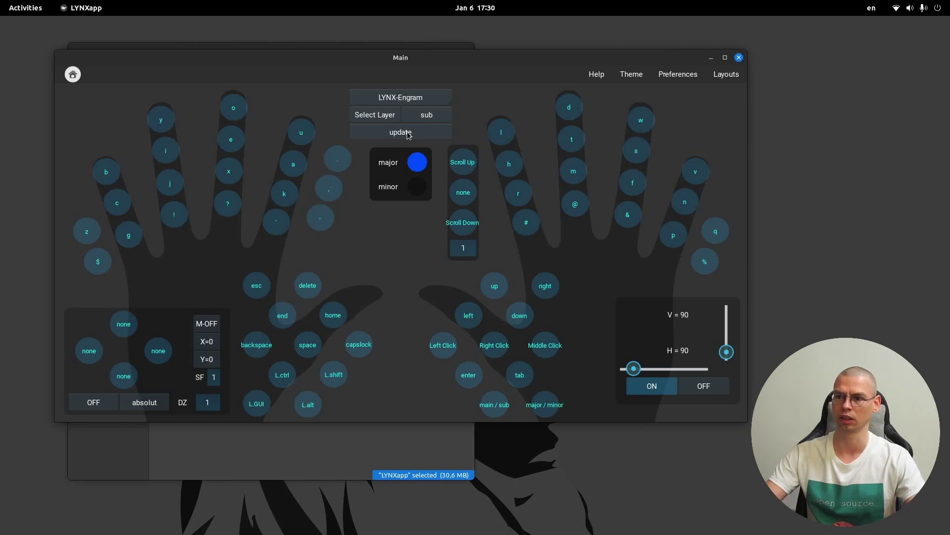
# Glance at the help page, then try the bright theme on the Theme page
pyautogui.click(595, 75)
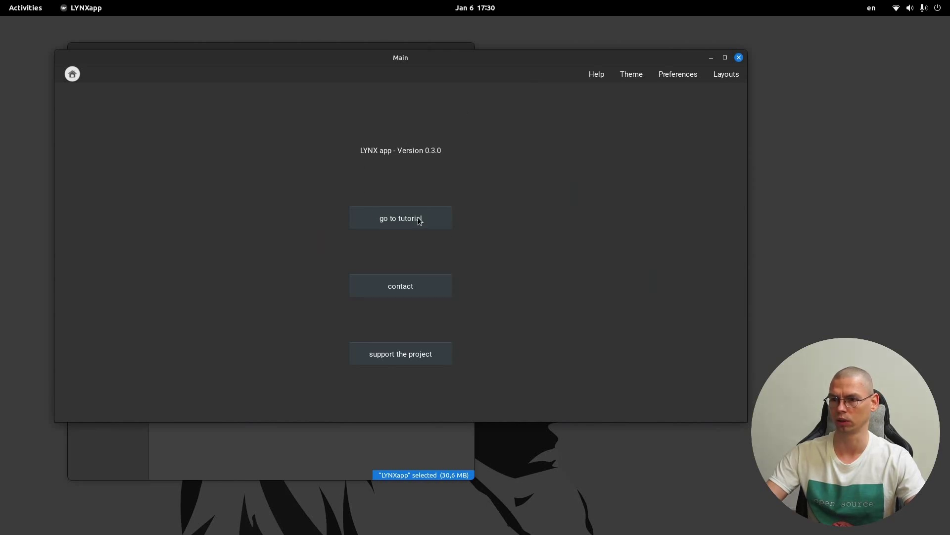
pyautogui.click(632, 75)
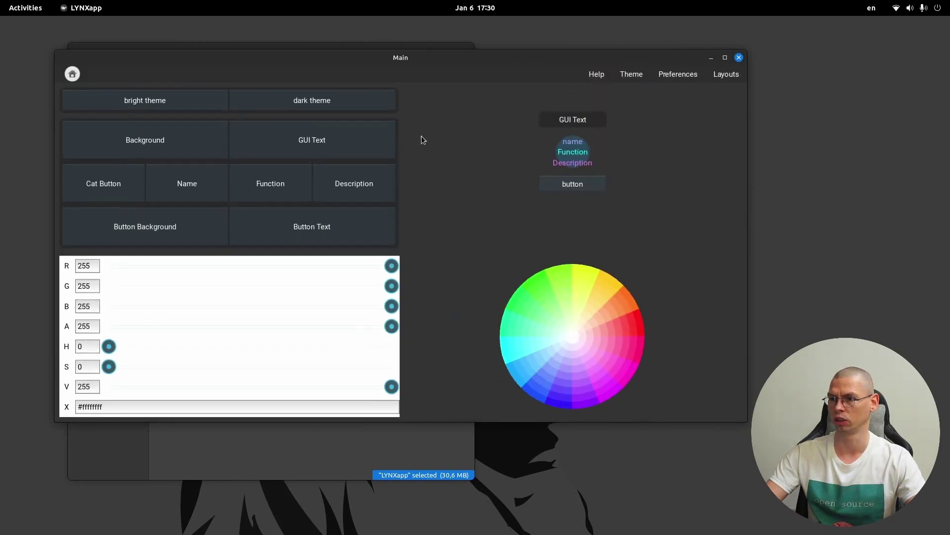
pyautogui.click(218, 106)
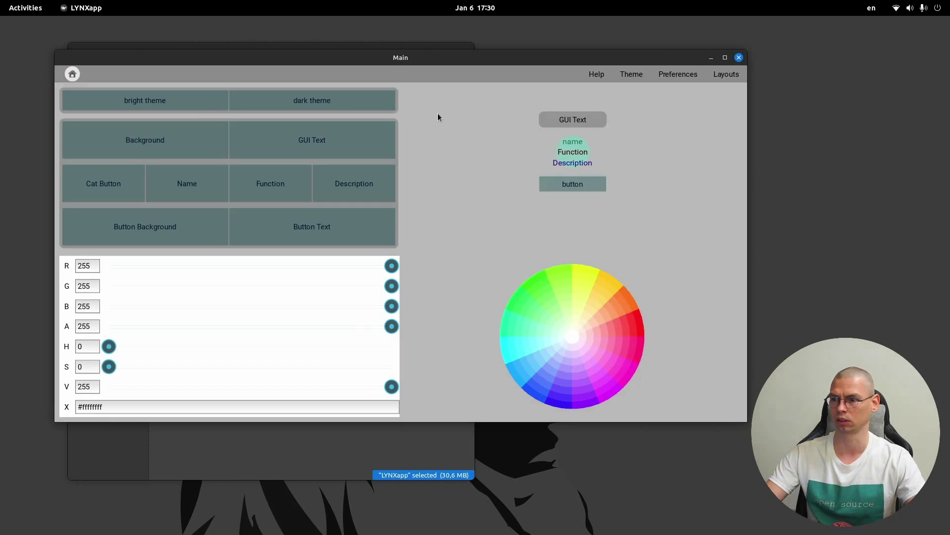
pyautogui.click(71, 74)
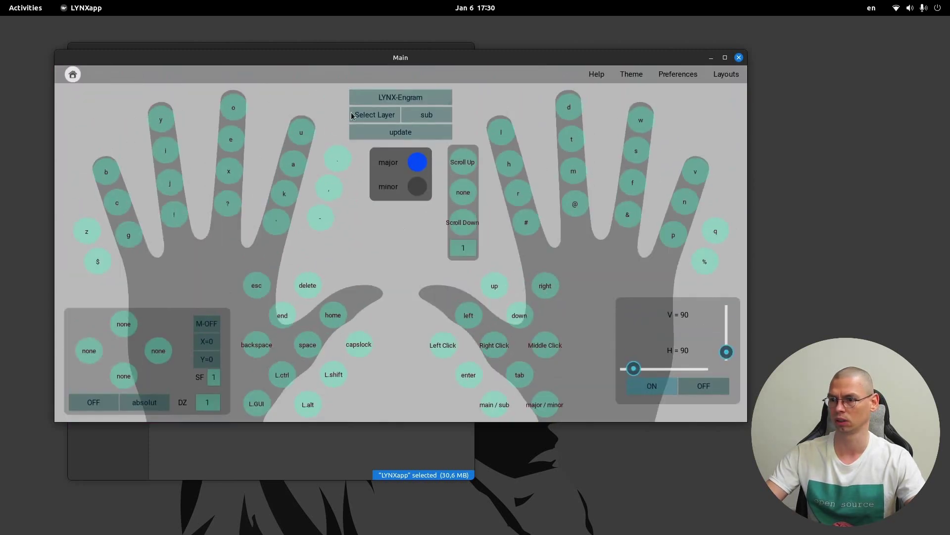
pyautogui.click(631, 75)
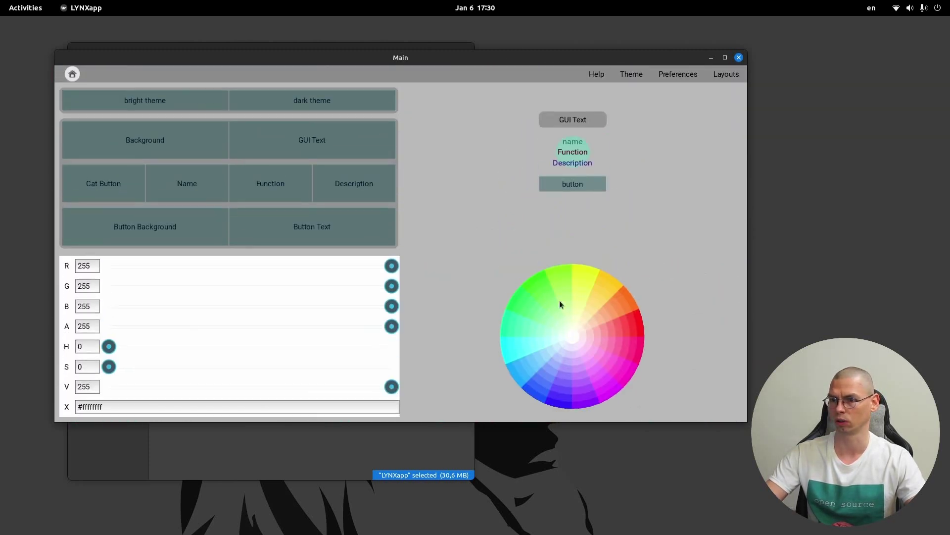
# Apply custom colours: red background, violet GUI text, cyan key circles, white button backgrounds
pyautogui.click(641, 325)
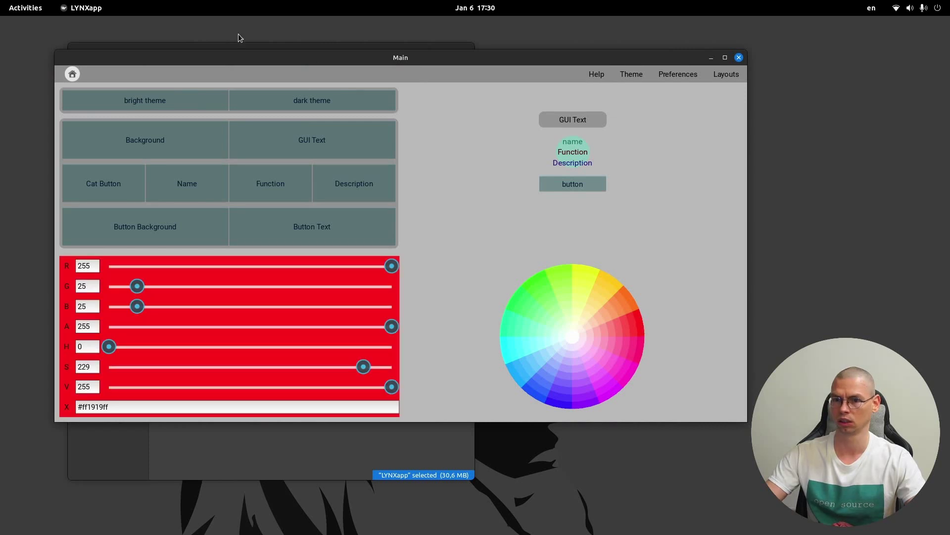
pyautogui.click(157, 141)
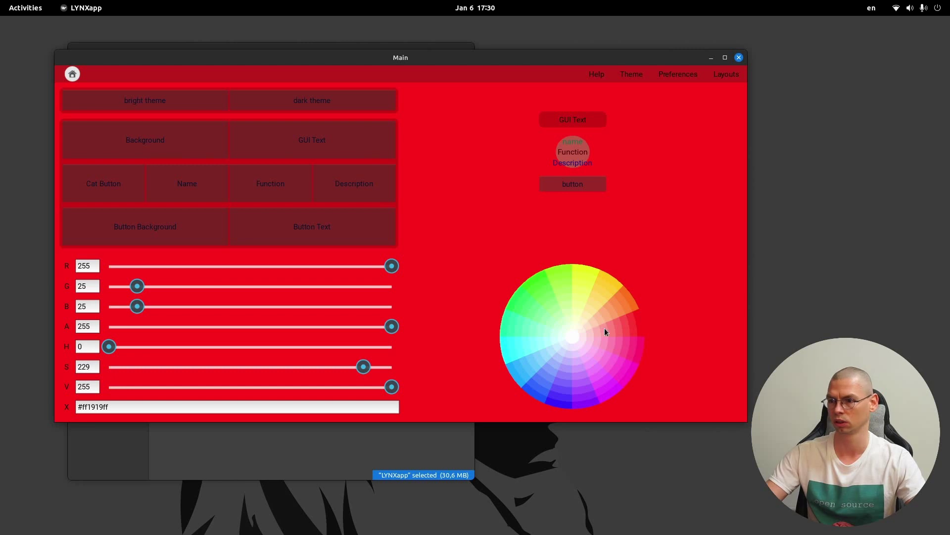
pyautogui.click(588, 405)
pyautogui.click(333, 138)
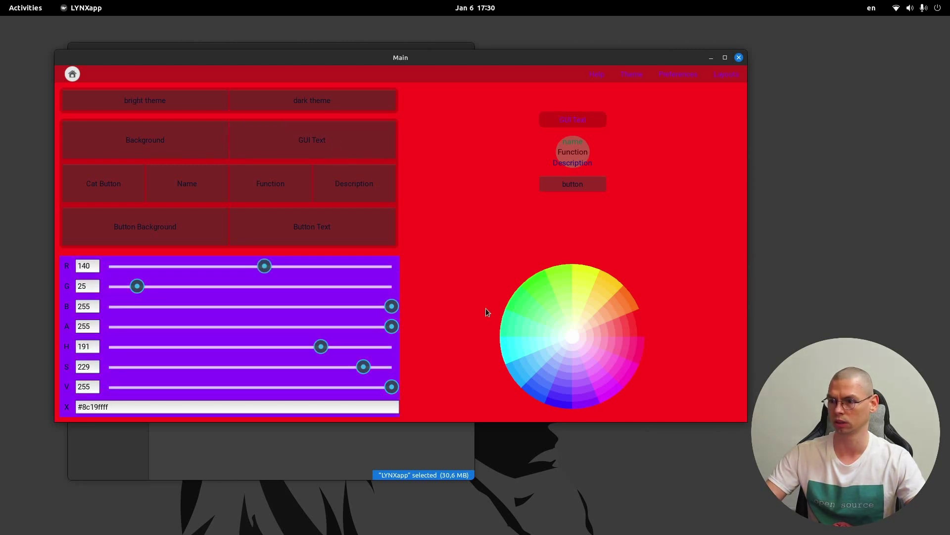
pyautogui.click(529, 348)
pyautogui.click(104, 186)
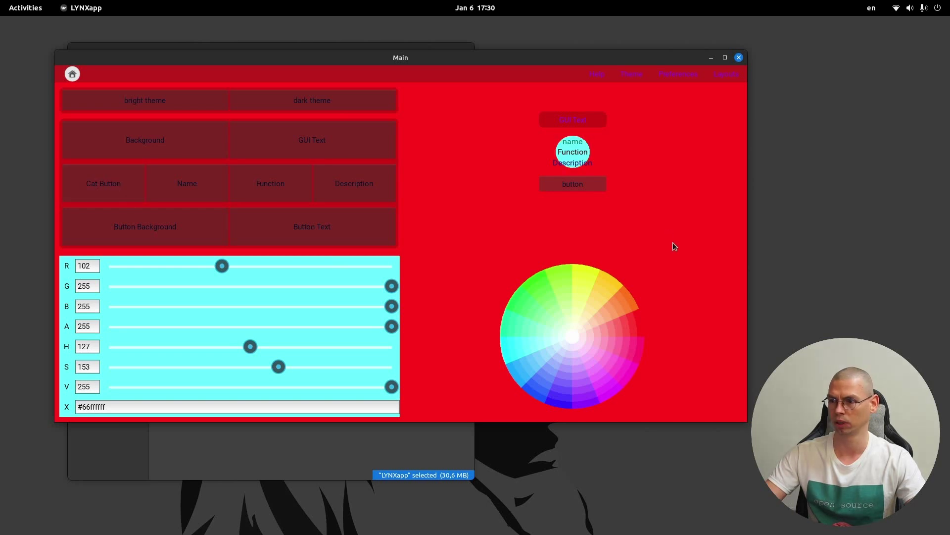
pyautogui.click(563, 339)
pyautogui.click(171, 219)
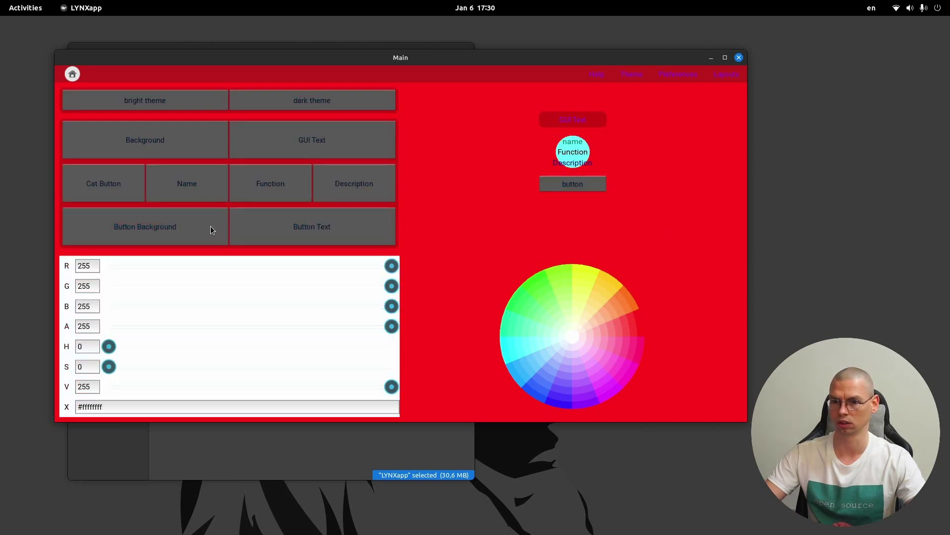
# Switch the whole interface to the dark theme
pyautogui.click(72, 79)
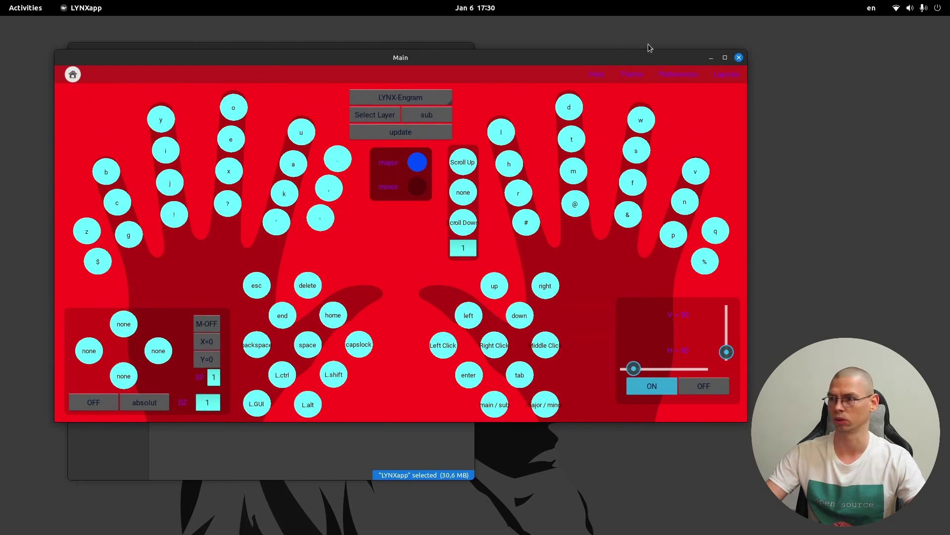
pyautogui.click(640, 74)
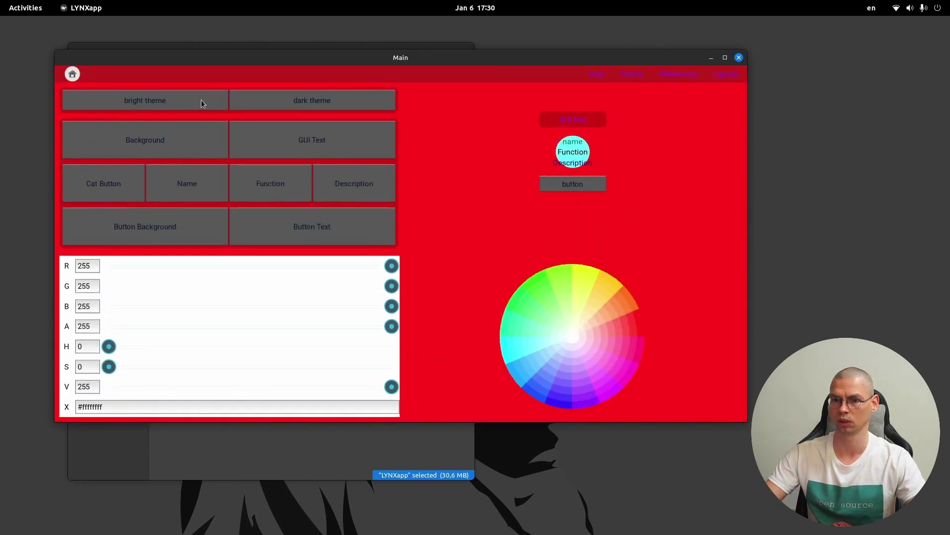
pyautogui.click(278, 99)
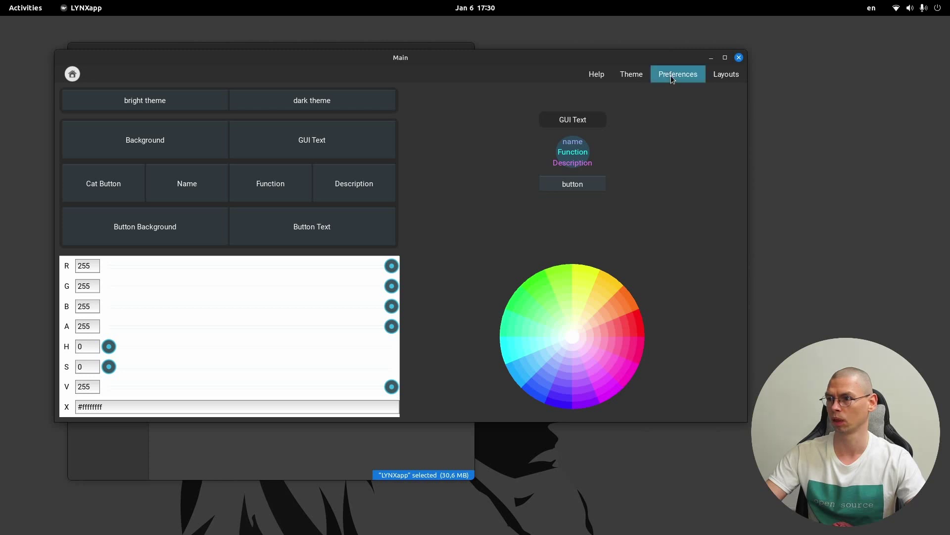
# Enable key Name and Description labels in Preferences and return to the hand layout
pyautogui.click(673, 75)
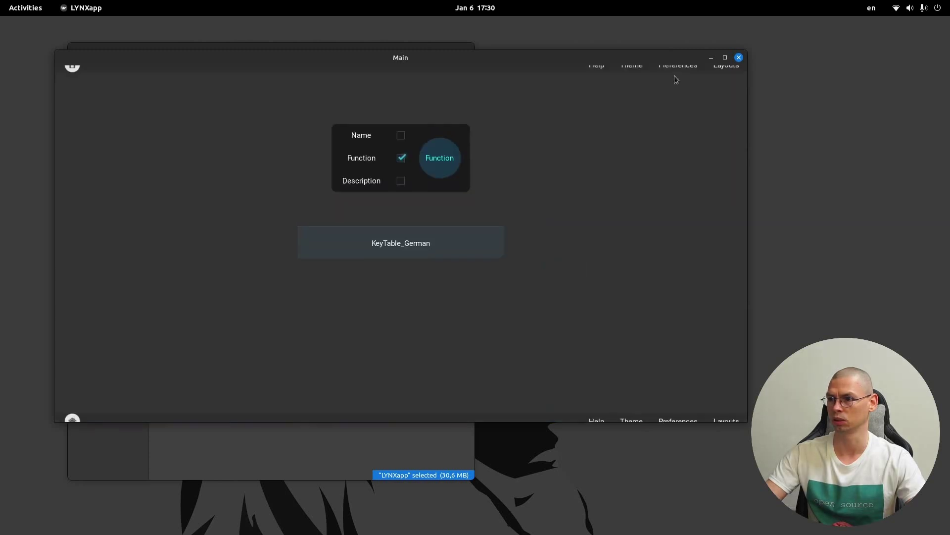
pyautogui.click(402, 144)
pyautogui.click(401, 191)
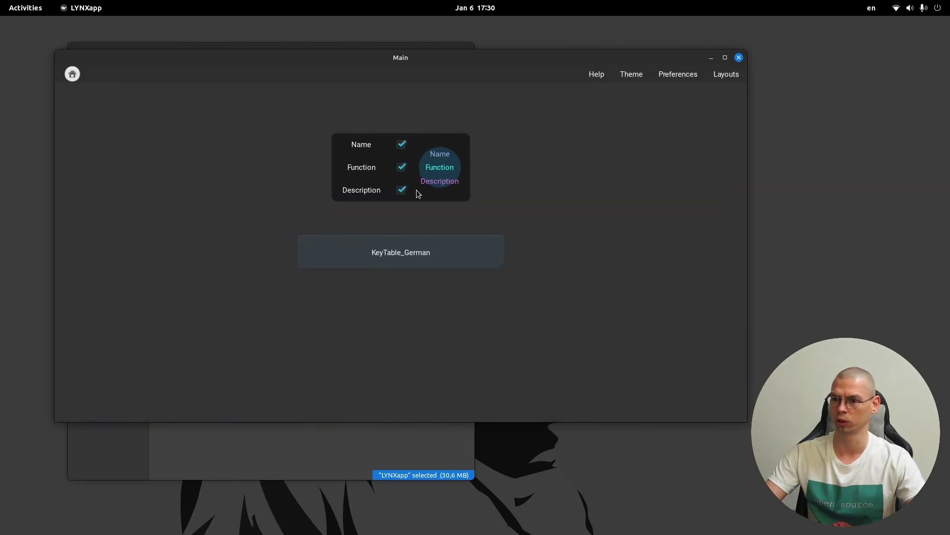
pyautogui.click(78, 73)
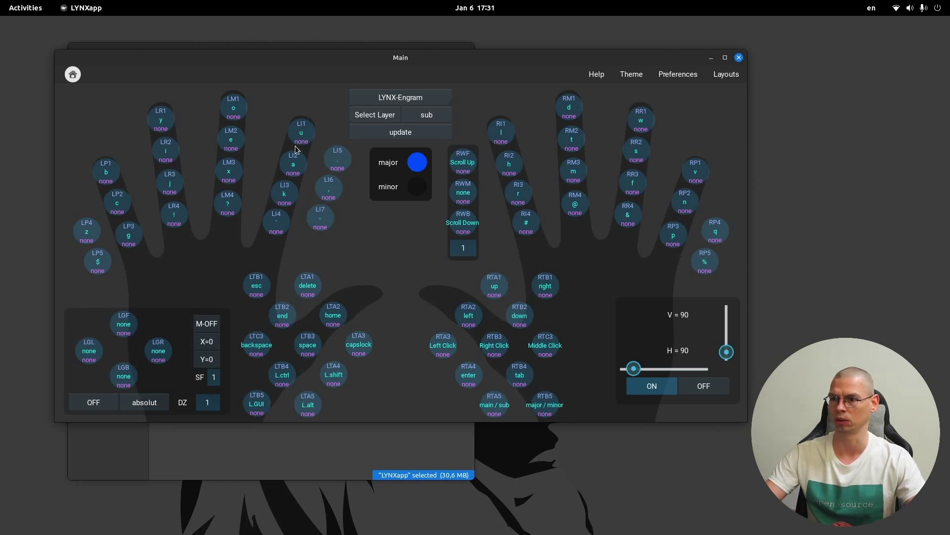
# Save a new layout titled 'test major' on the major layer, then return home
pyautogui.click(723, 75)
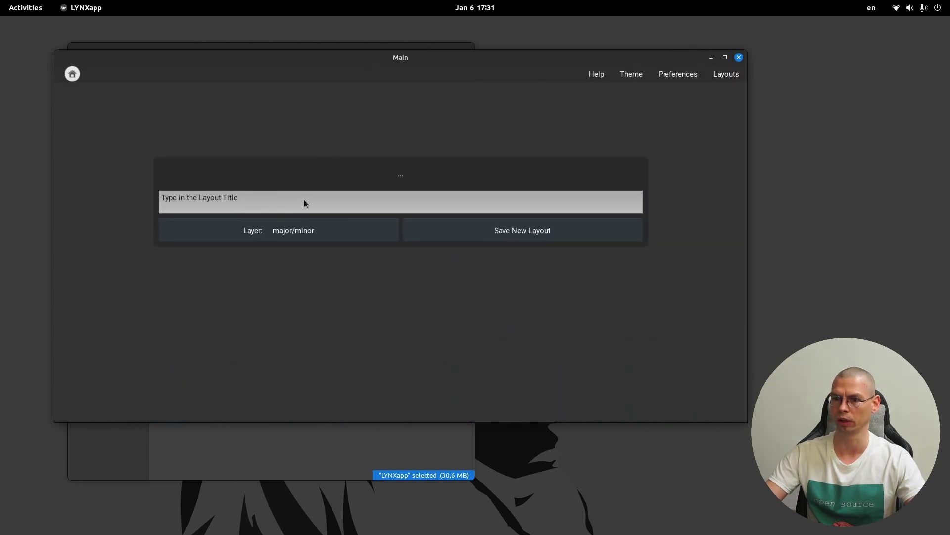
pyautogui.click(288, 237)
pyautogui.click(295, 237)
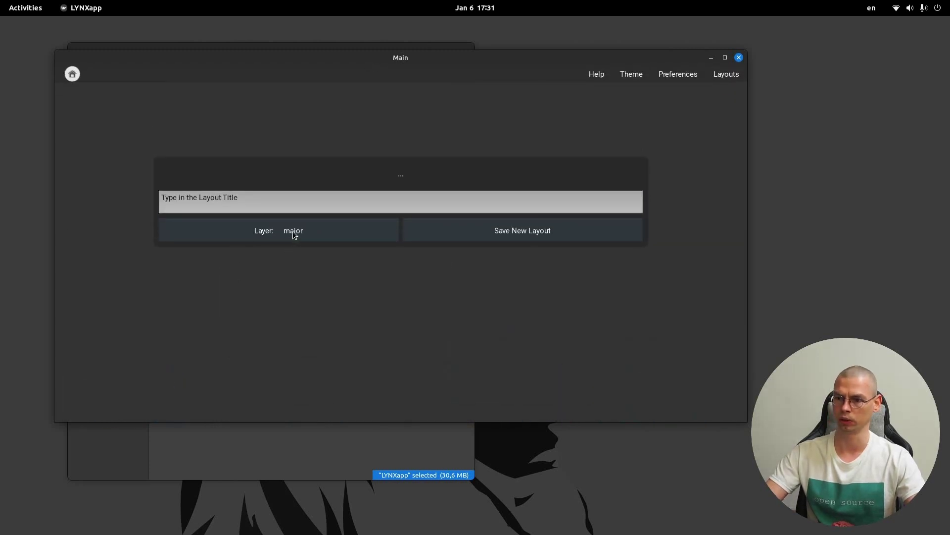
pyautogui.click(285, 203)
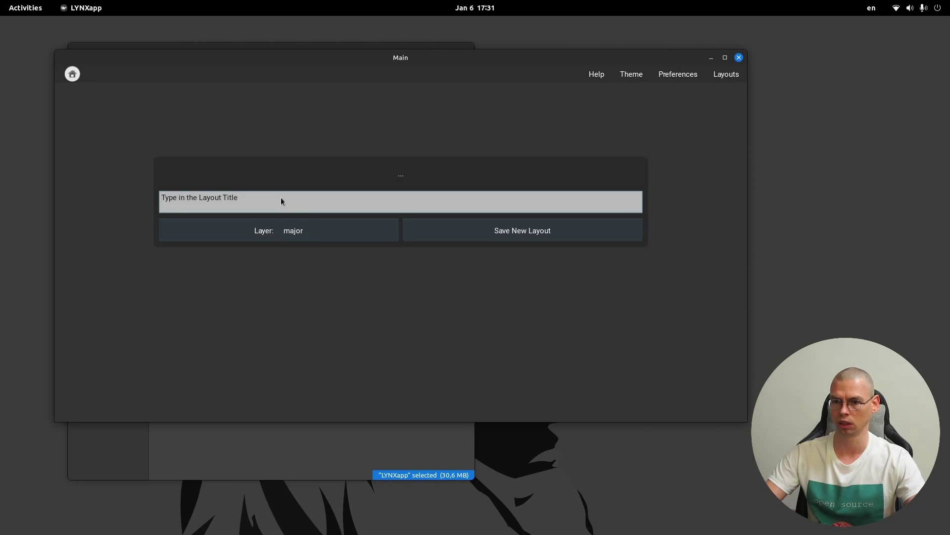
pyautogui.write('test majo')
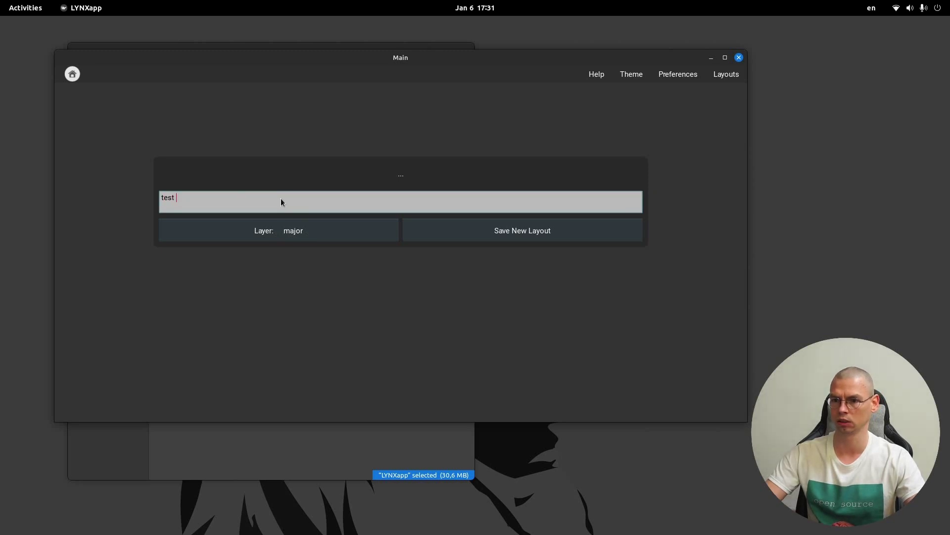
pyautogui.write('r')
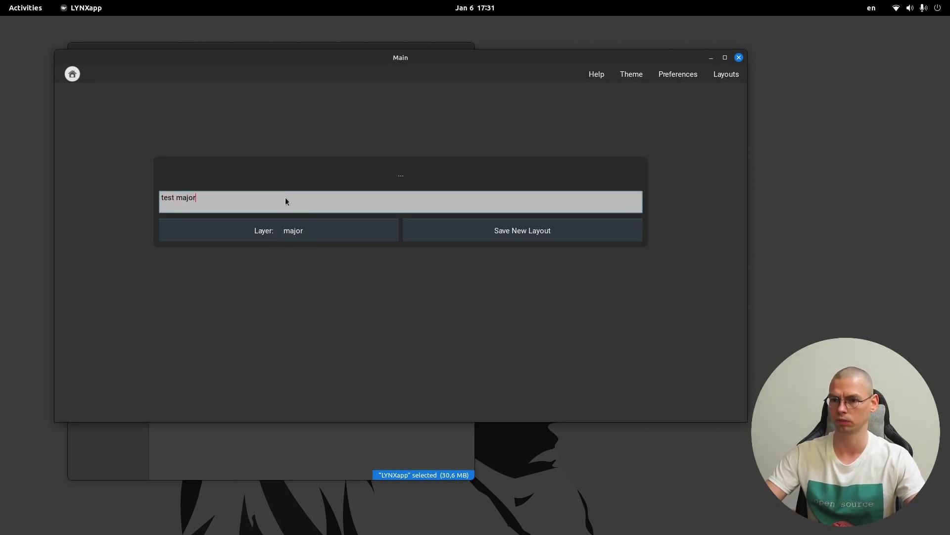
pyautogui.click(529, 236)
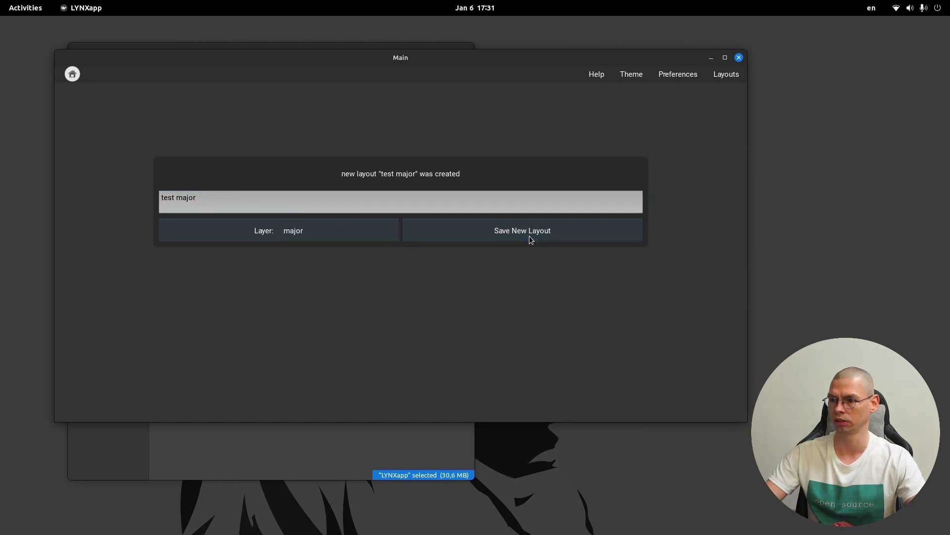
pyautogui.click(72, 75)
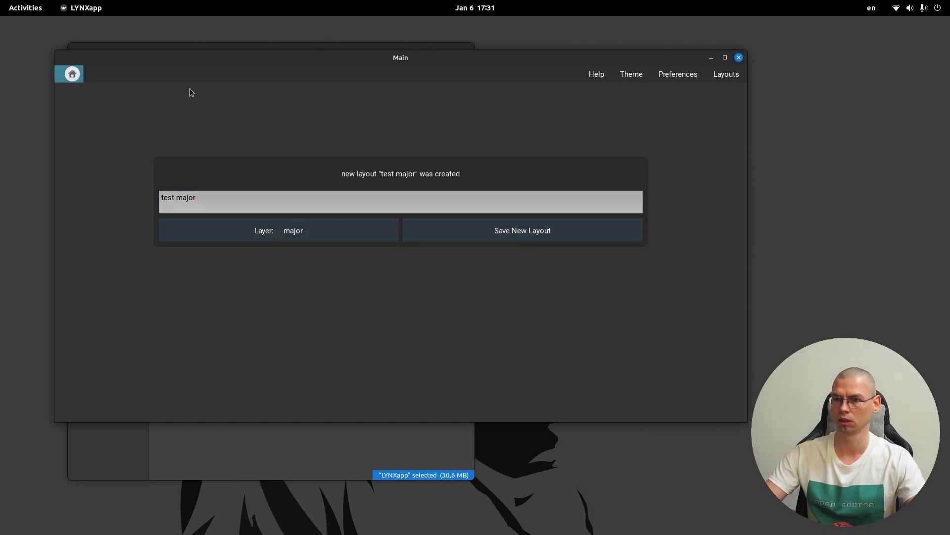
# Load the 'test major' layout from the layout dropdown
pyautogui.click(387, 98)
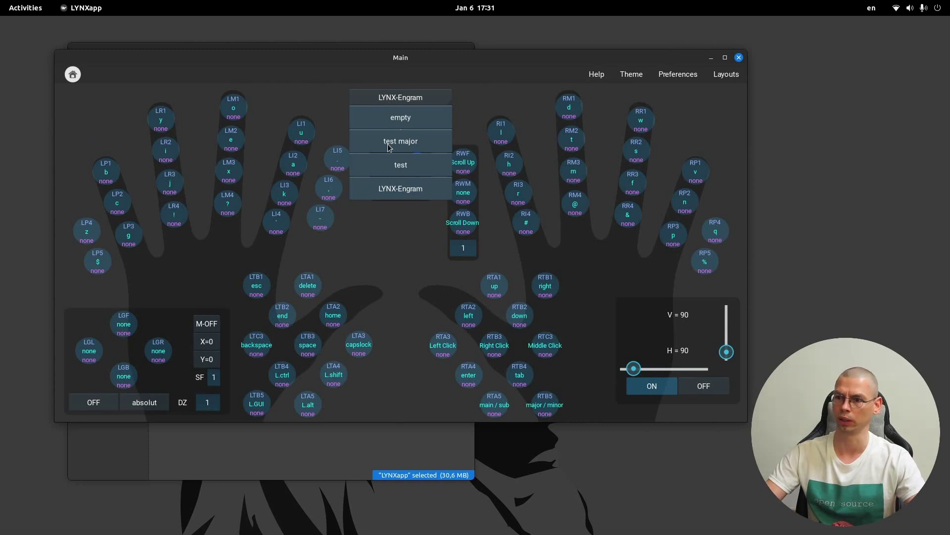
pyautogui.click(388, 143)
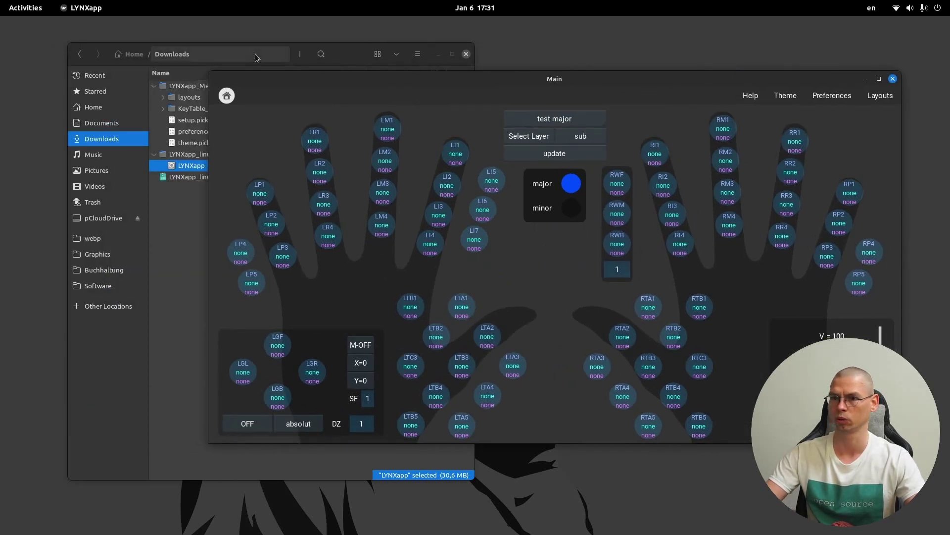
# Browse to LYNXapp_Memory/layouts/major in Files and try opening test major.pickle
pyautogui.click(254, 53)
pyautogui.rightClick(271, 78)
pyautogui.click(187, 184)
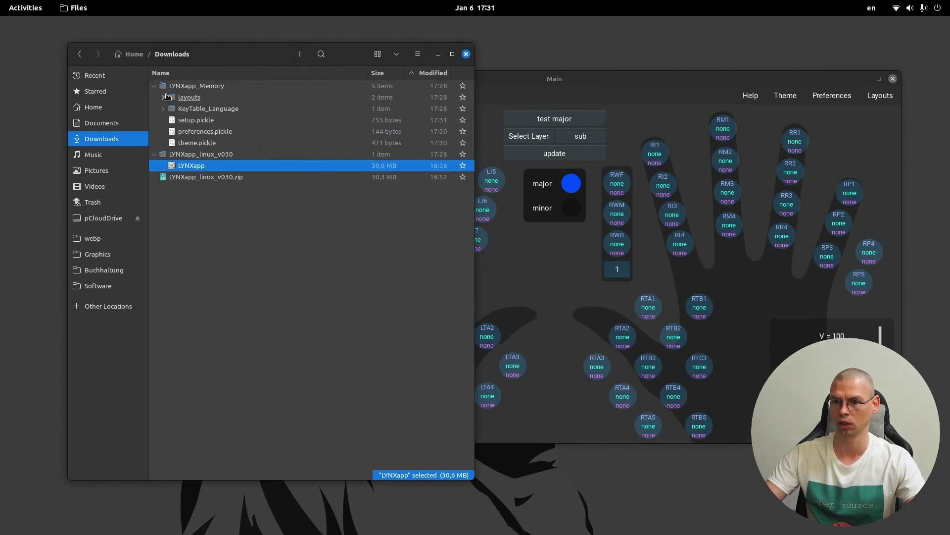
pyautogui.click(154, 85)
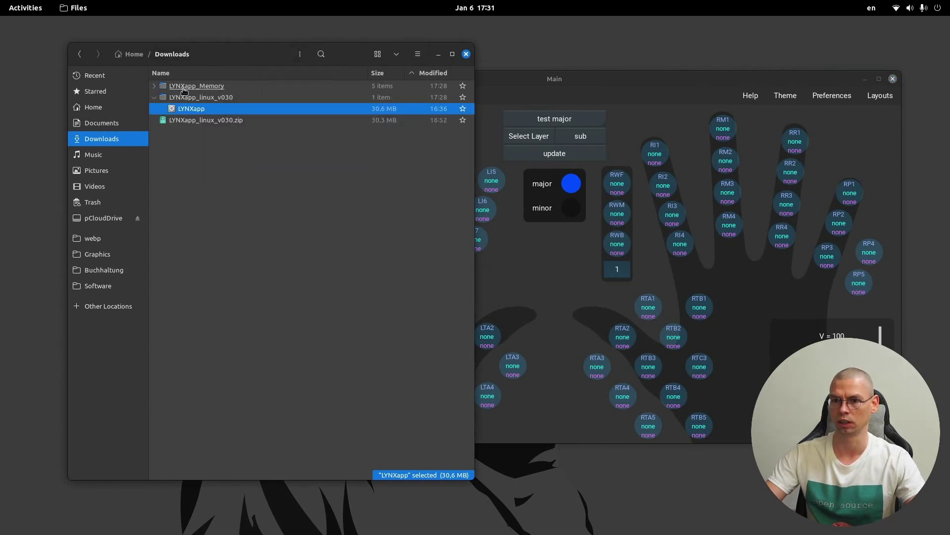
pyautogui.click(154, 85)
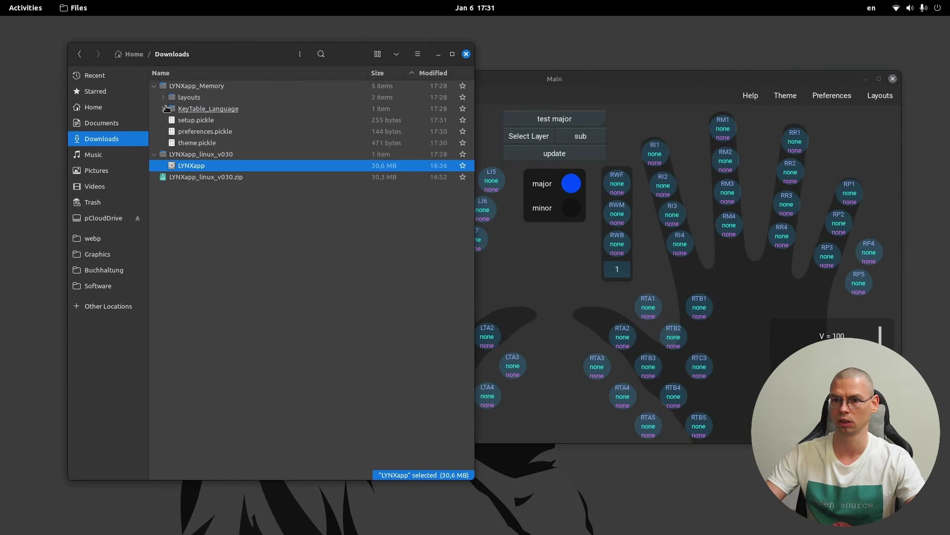
pyautogui.click(163, 97)
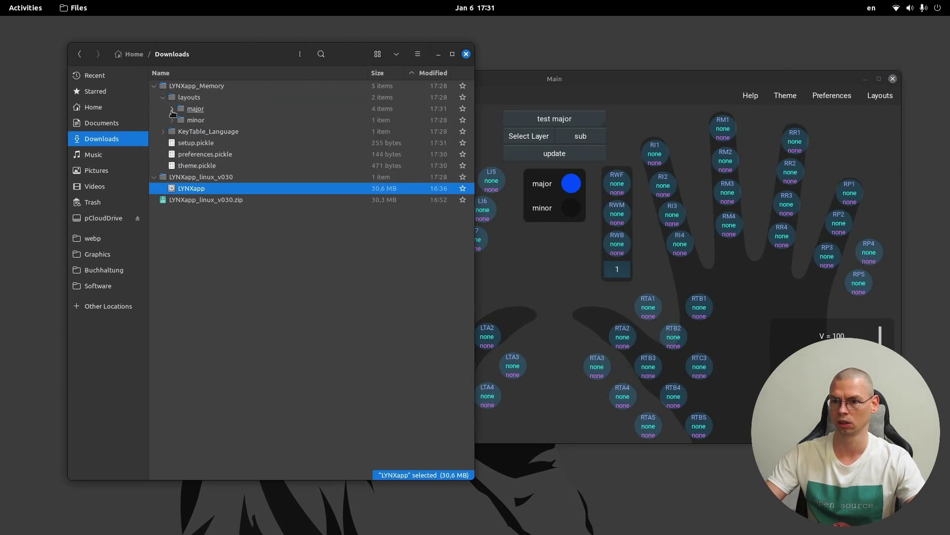
pyautogui.click(167, 110)
pyautogui.click(171, 110)
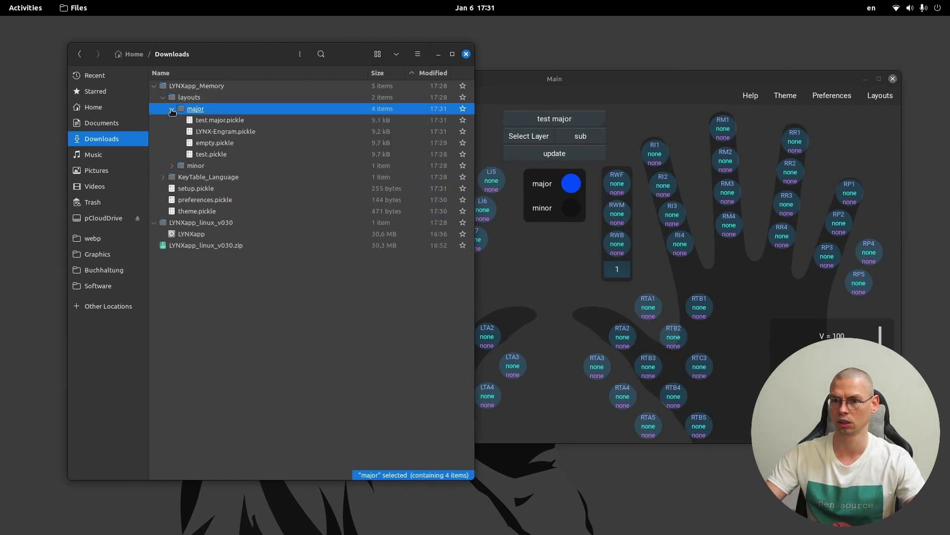
pyautogui.doubleClick(225, 122)
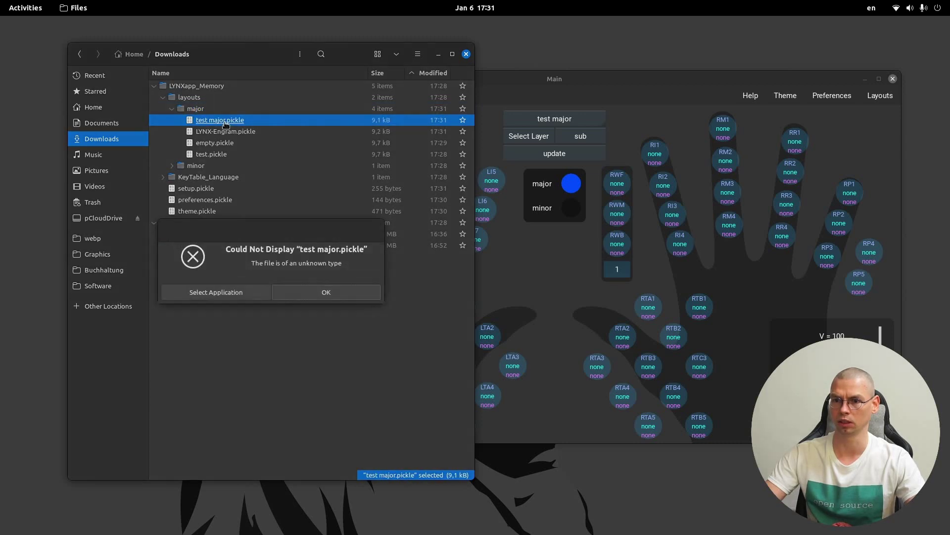
pyautogui.click(226, 295)
pyautogui.click(186, 161)
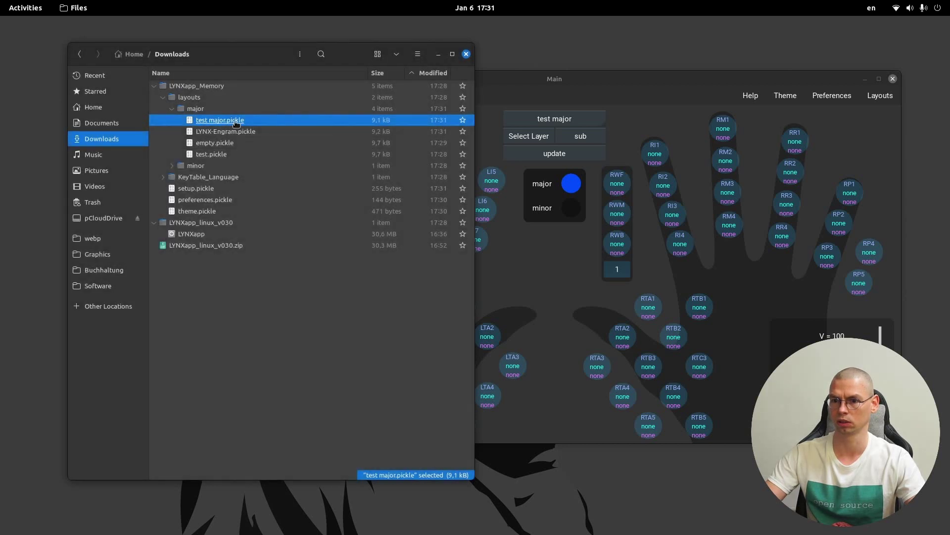
# Duplicate test major.pickle and confirm 'test major (copy)' appears in LYNXapp's layout list
pyautogui.hotkey('ctrl', 'c')
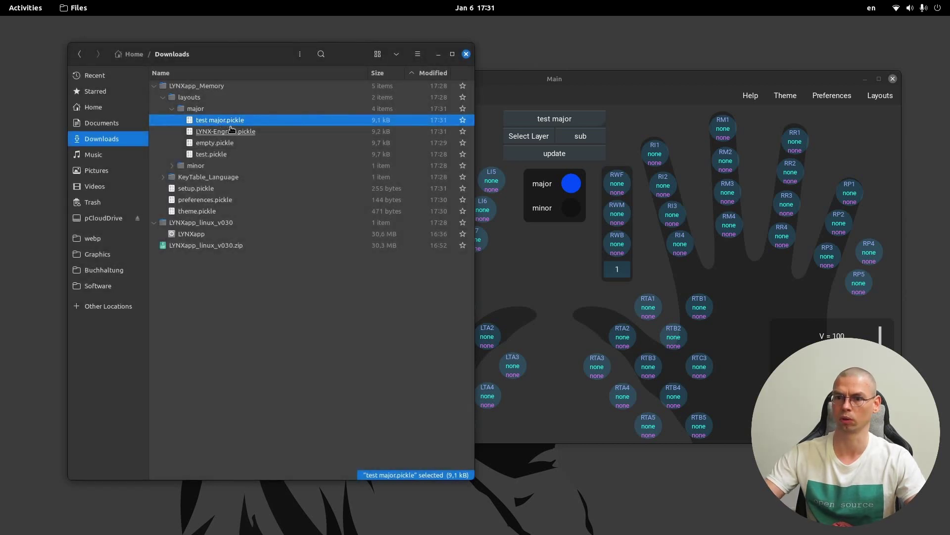
pyautogui.hotkey('ctrl', 'v')
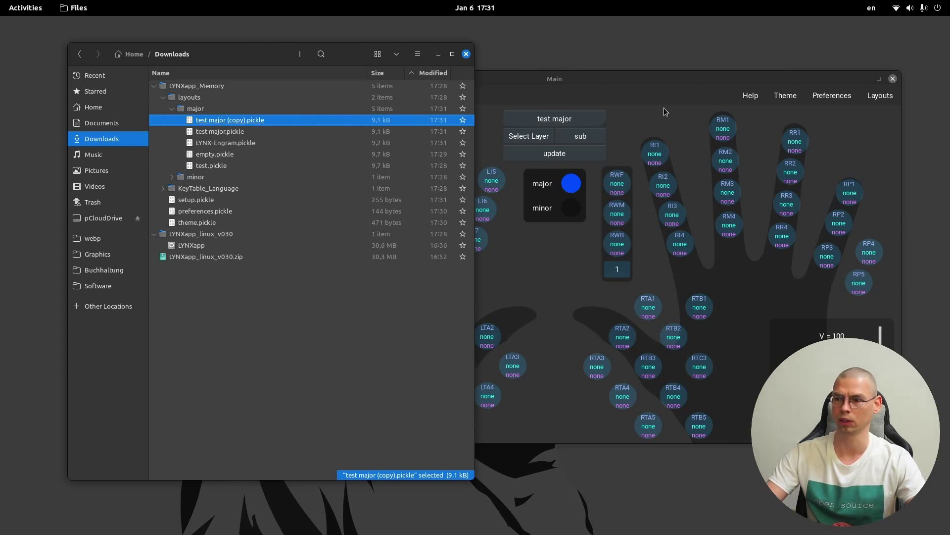
pyautogui.click(631, 87)
pyautogui.click(569, 119)
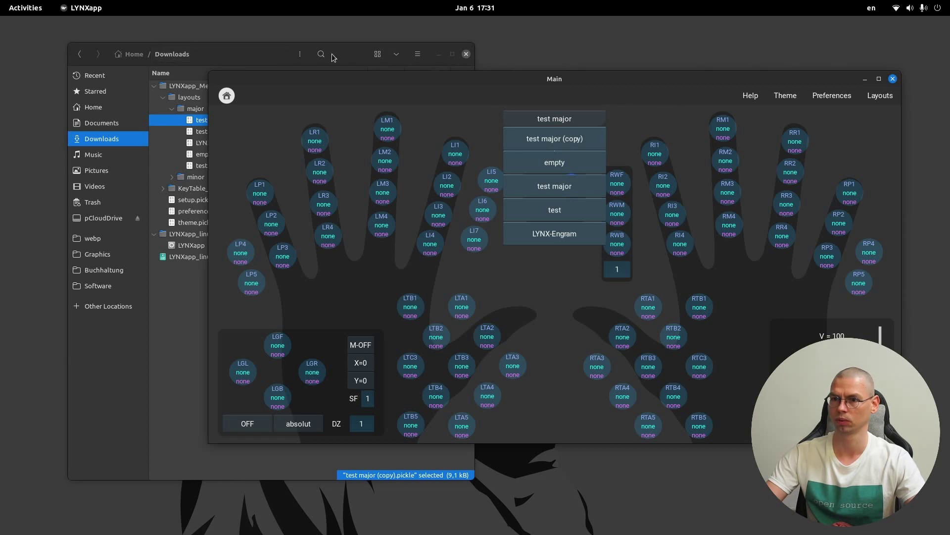
# Reload the LYNX-Engram layout from the saved layouts list
pyautogui.click(578, 118)
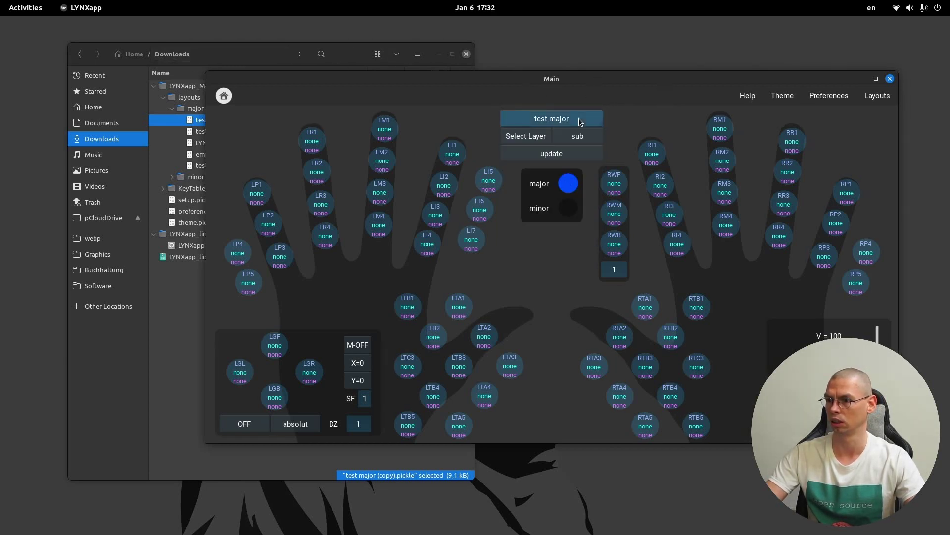
pyautogui.click(578, 118)
pyautogui.click(560, 235)
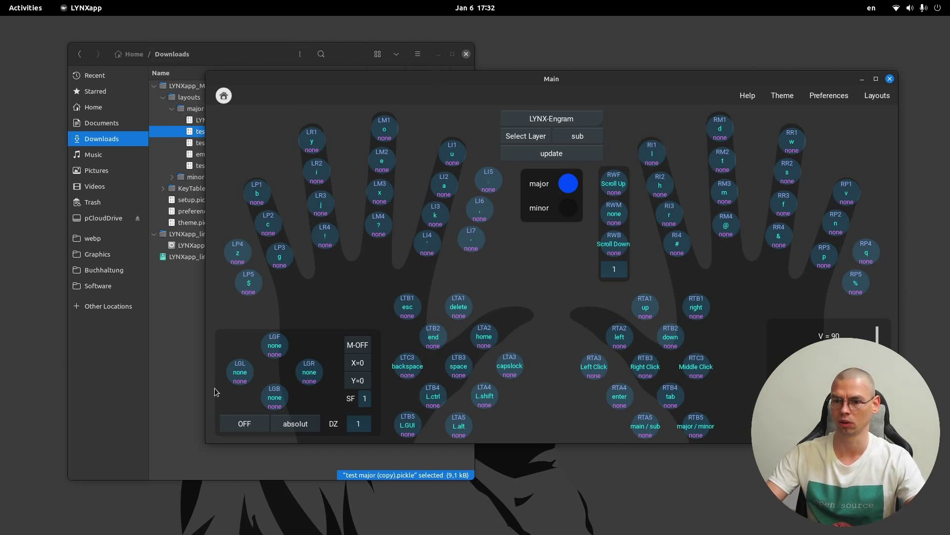
# Delete test major (copy).pickle in Files and bring the LYNXapp Main window back to front
pyautogui.click(193, 371)
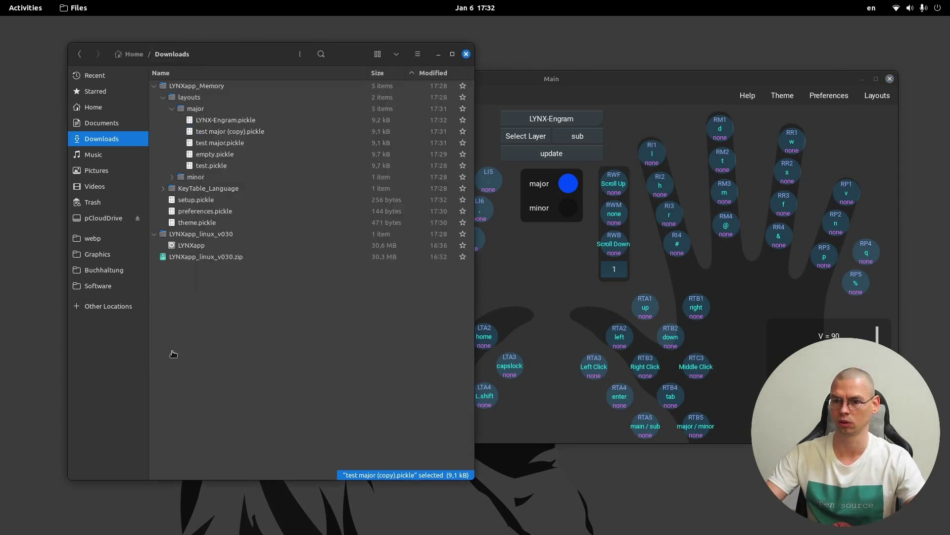
pyautogui.click(233, 132)
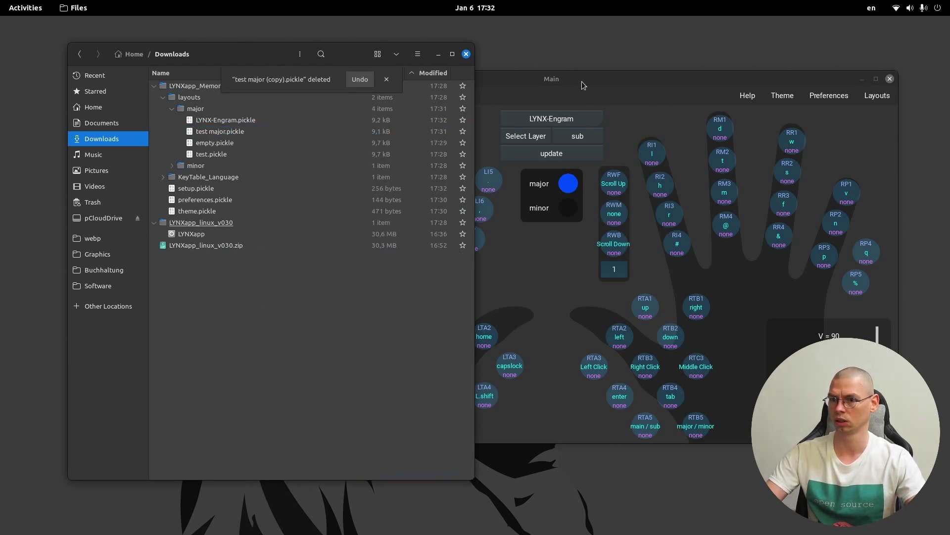
pyautogui.moveTo(581, 81); pyautogui.dragTo(433, 62)
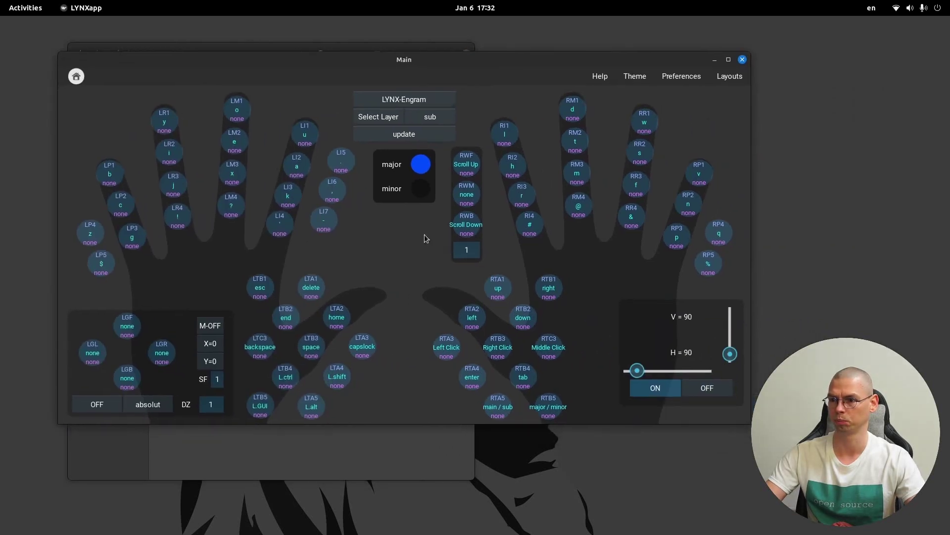
# Save a new layout named 'test minor' on the minor layer, then return Home
pyautogui.click(727, 80)
pyautogui.click(319, 232)
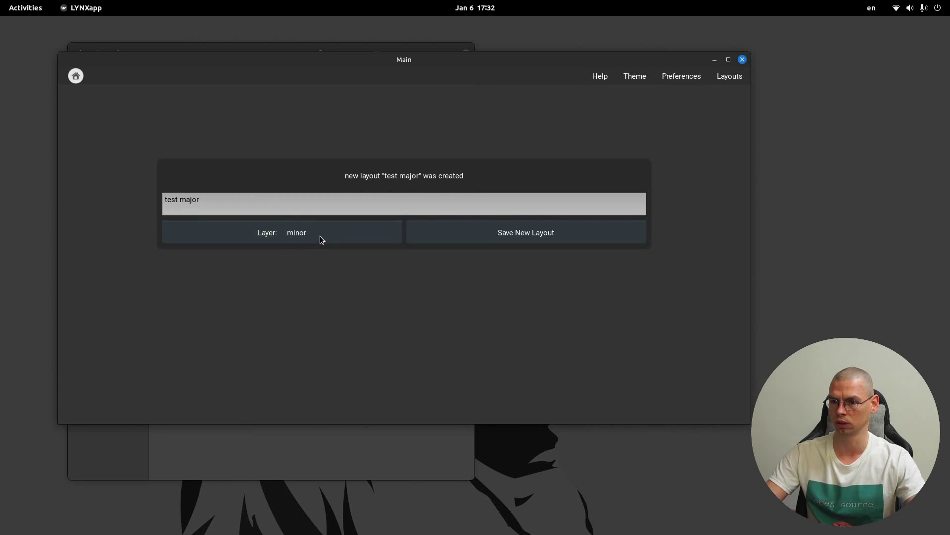
pyautogui.doubleClick(194, 200)
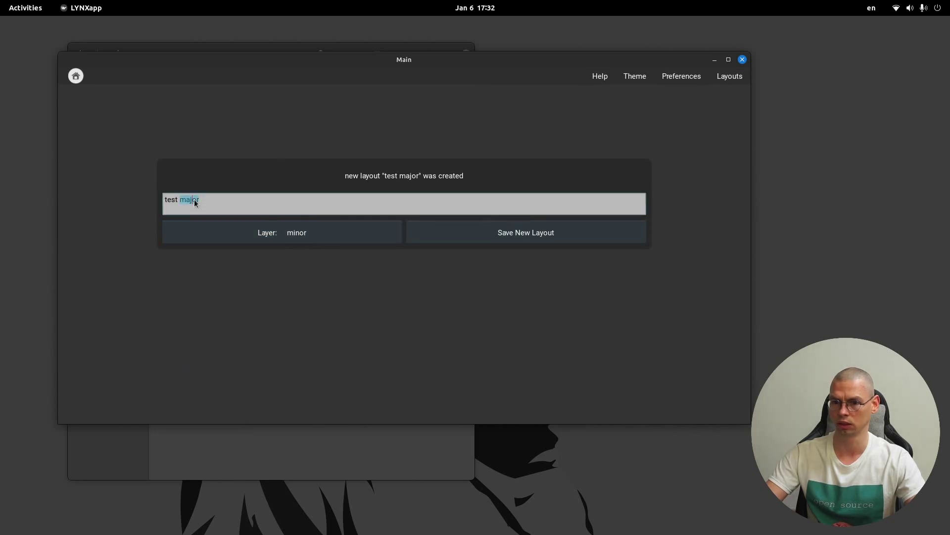
pyautogui.write('minor')
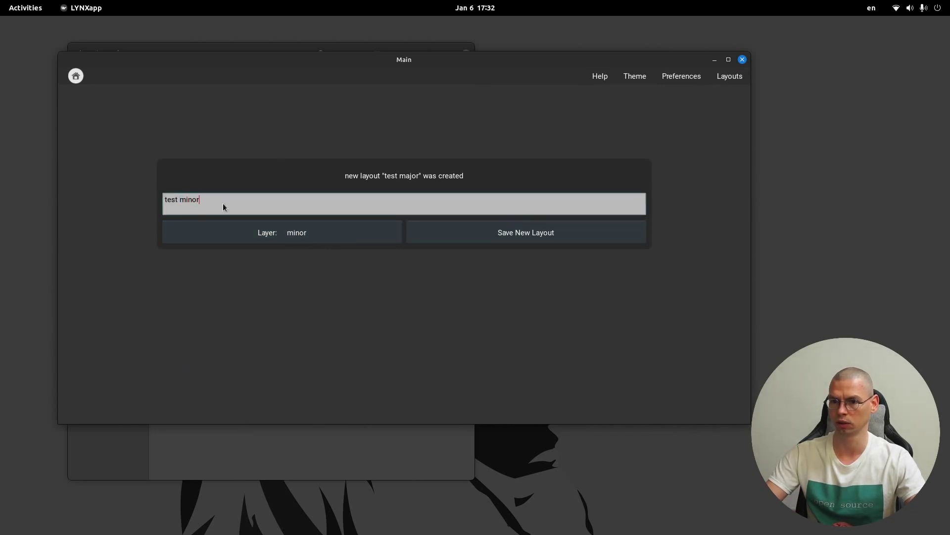
pyautogui.click(488, 237)
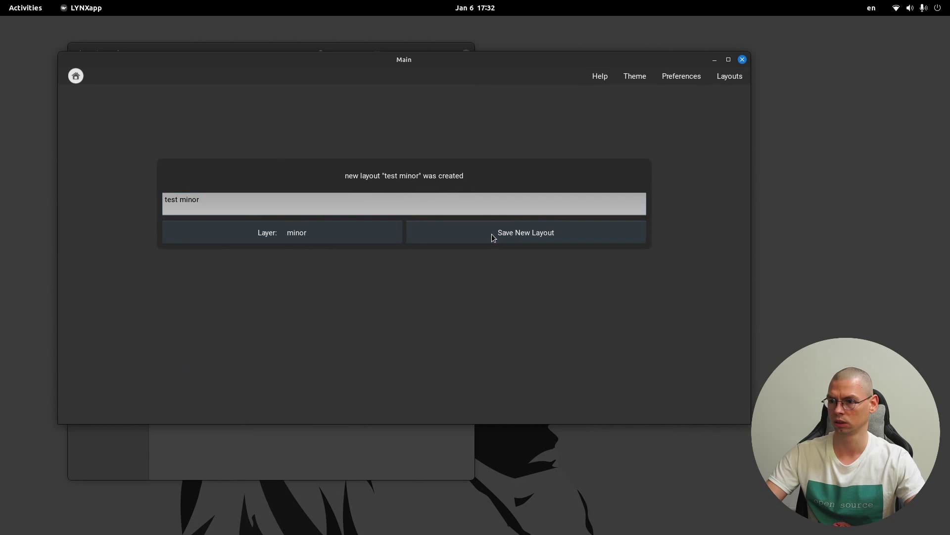
pyautogui.click(74, 77)
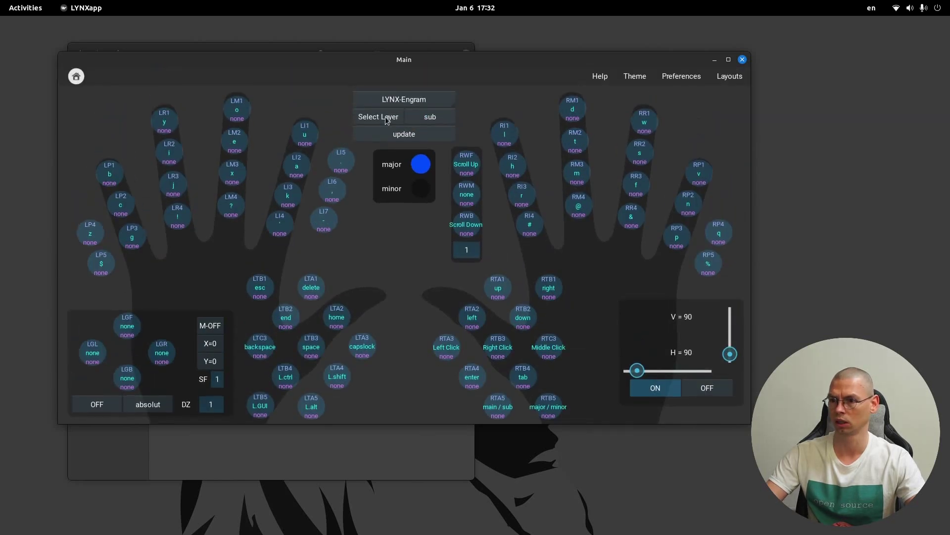
# Load the test minor layout on the minor layer
pyautogui.click(389, 191)
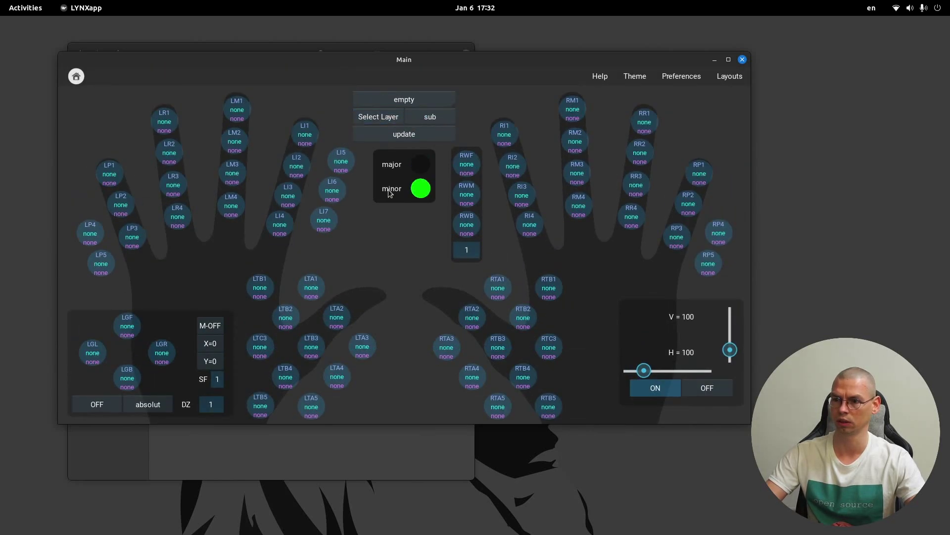
pyautogui.click(405, 100)
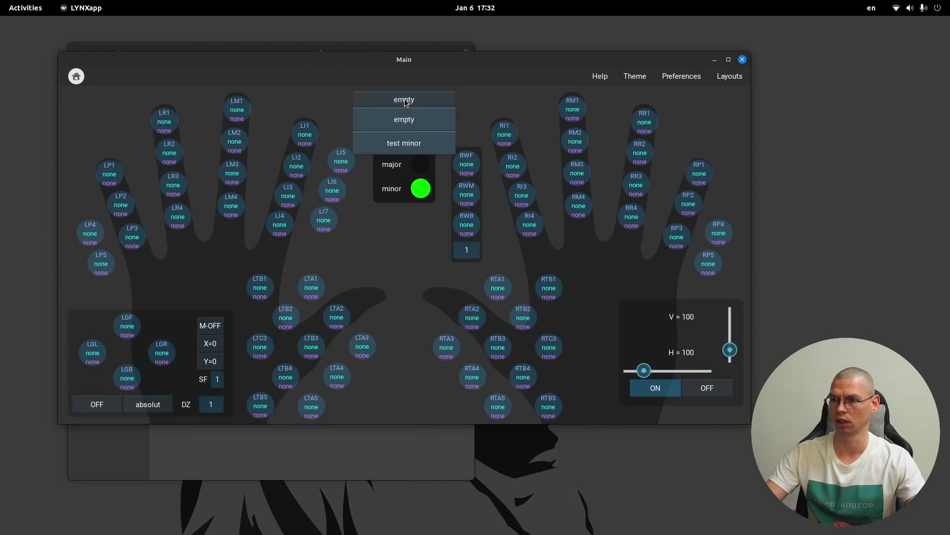
pyautogui.click(418, 143)
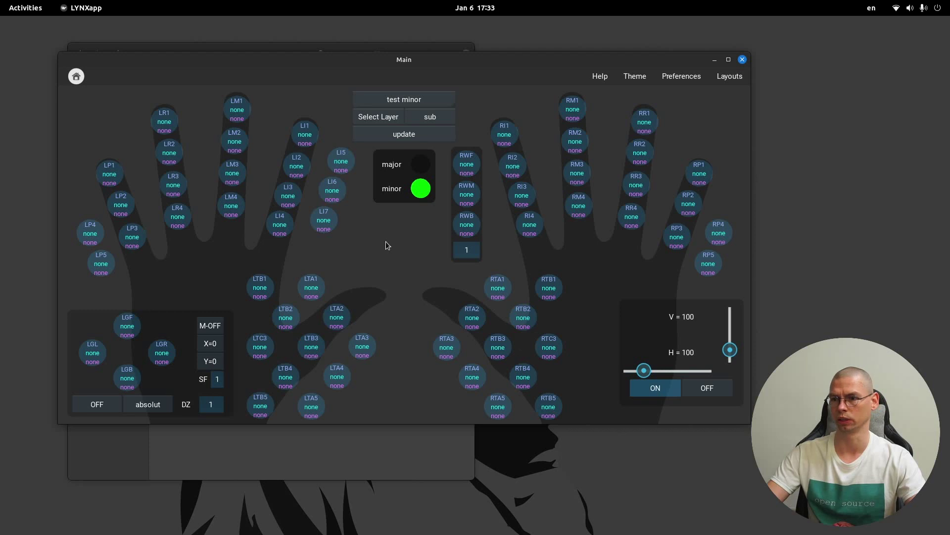
# Load the blank test major layout on the major layer
pyautogui.click(376, 117)
pyautogui.click(415, 101)
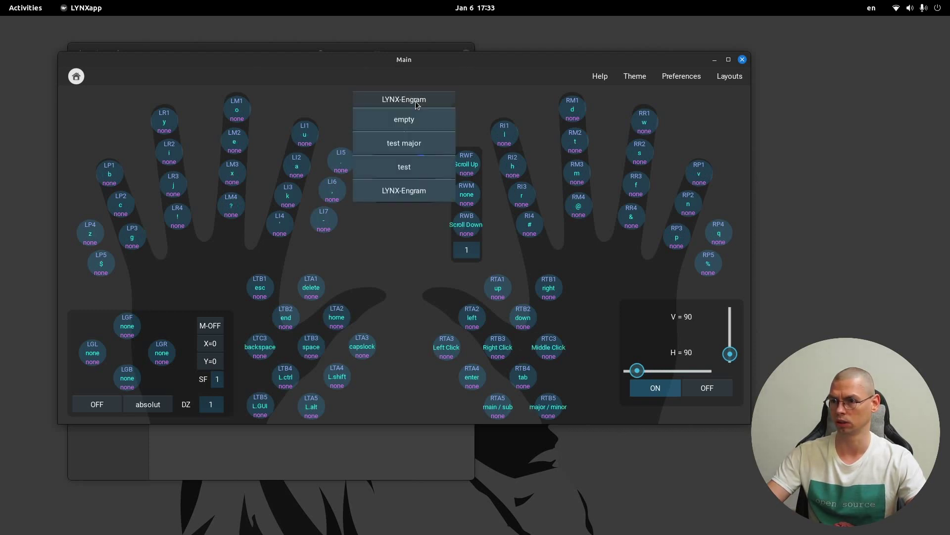
pyautogui.click(414, 149)
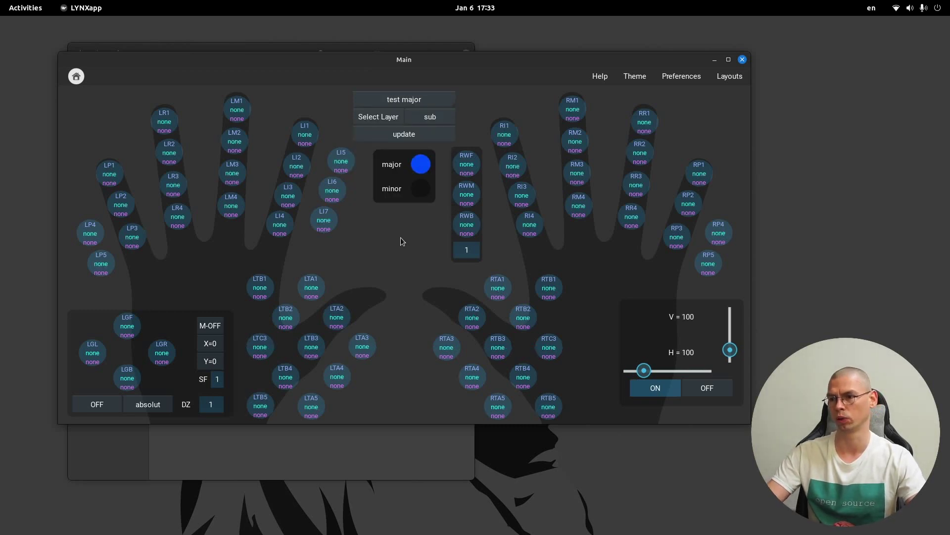
# Assign main / sub to RTA5 and major / minor to RTB5, saving each
pyautogui.click(499, 407)
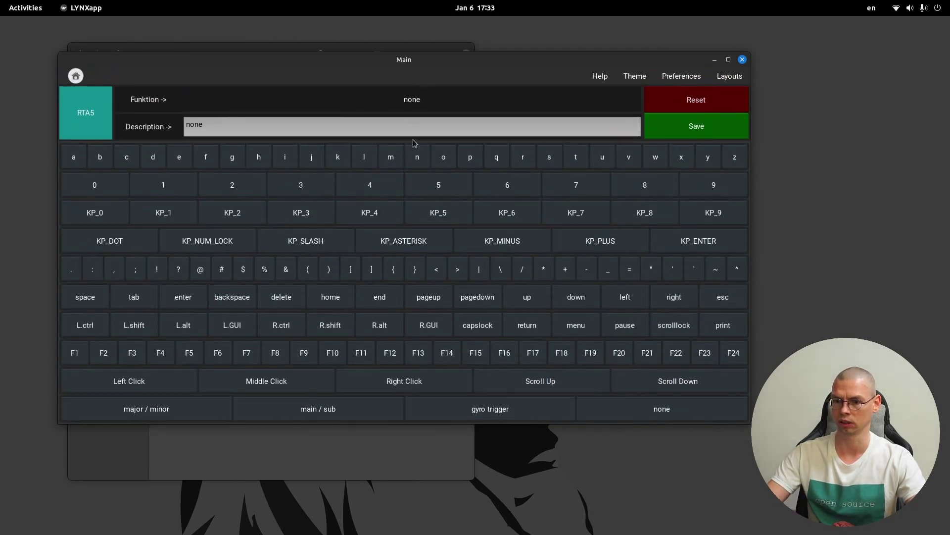
pyautogui.click(302, 410)
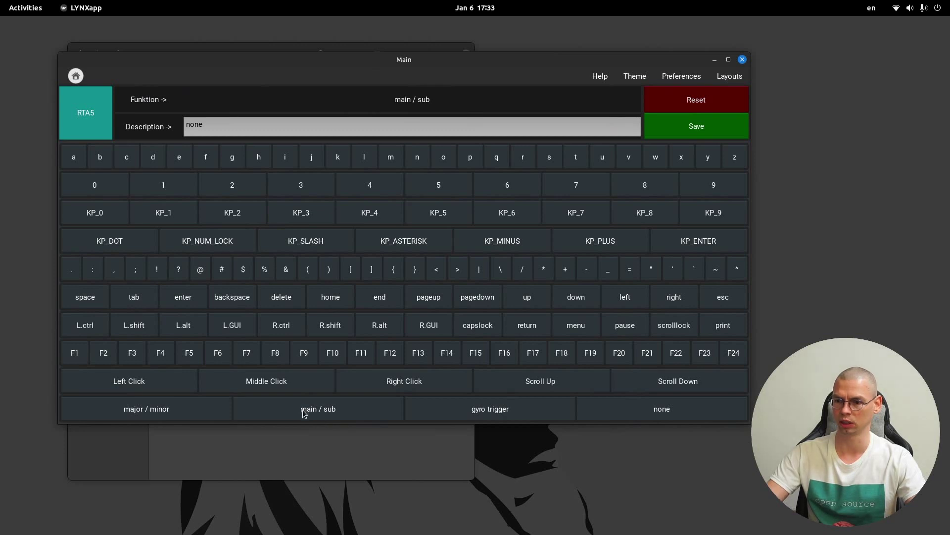
pyautogui.click(673, 126)
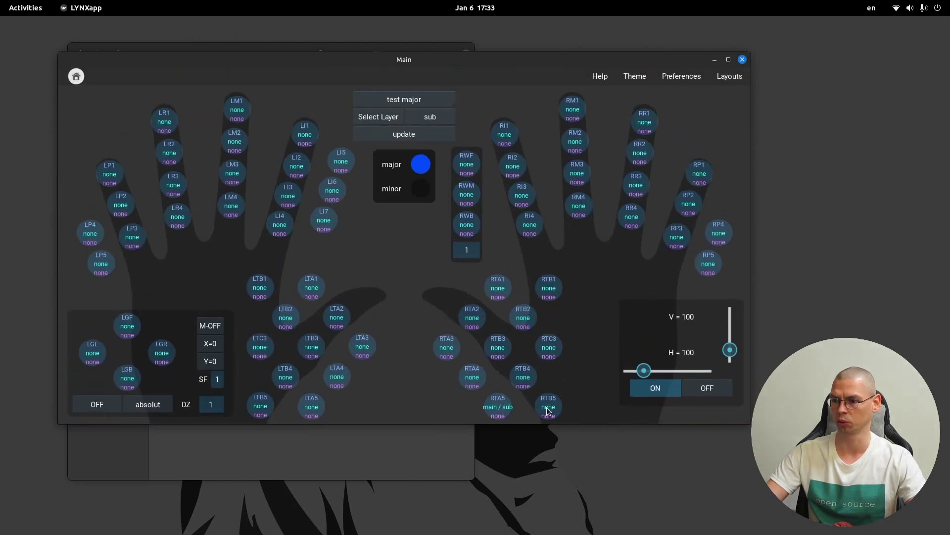
pyautogui.click(548, 410)
pyautogui.click(161, 410)
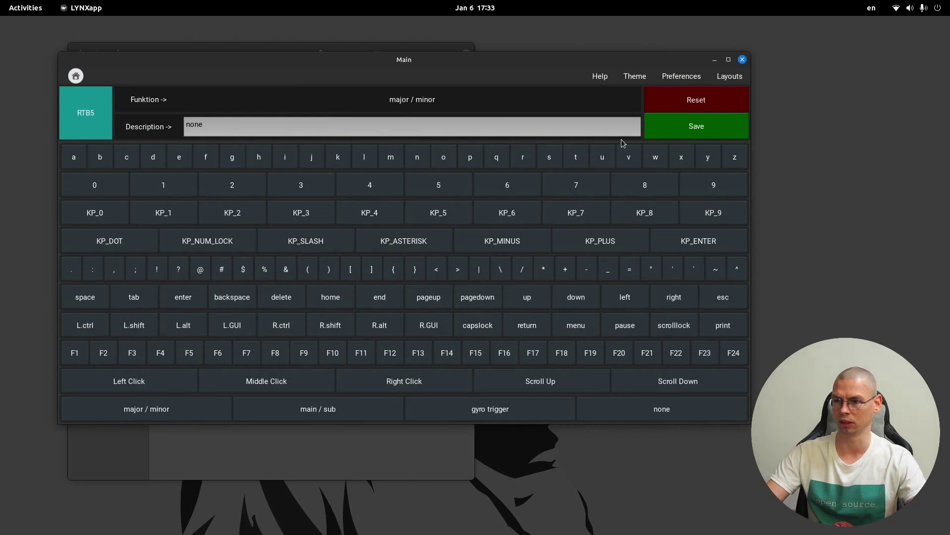
pyautogui.click(669, 127)
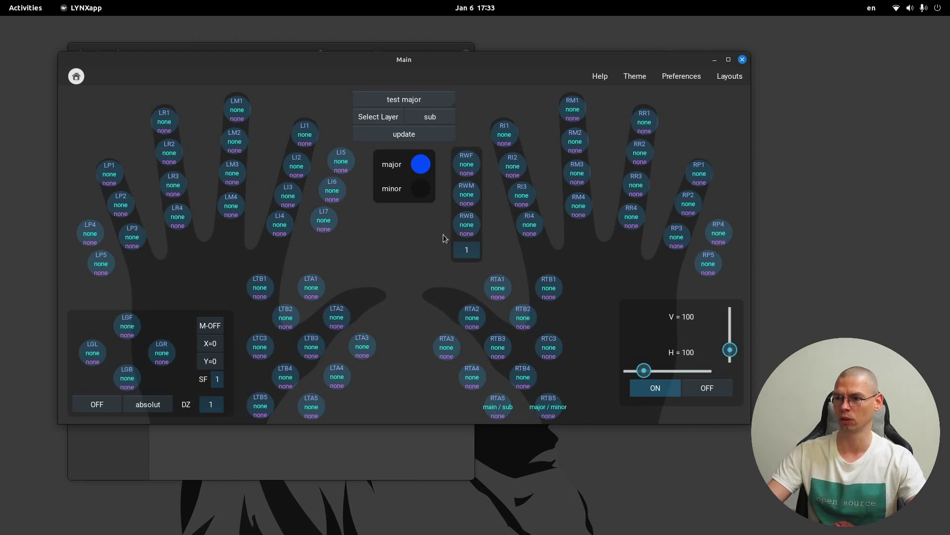
# On test major's sub layer, map RTA5 to main / sub and RTB5 to major / minor
pyautogui.click(437, 119)
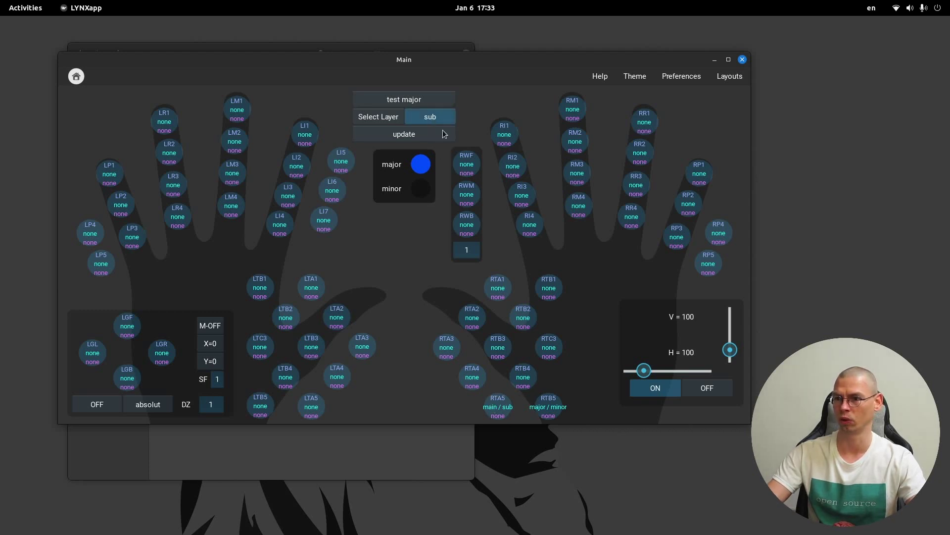
pyautogui.click(501, 416)
pyautogui.click(318, 414)
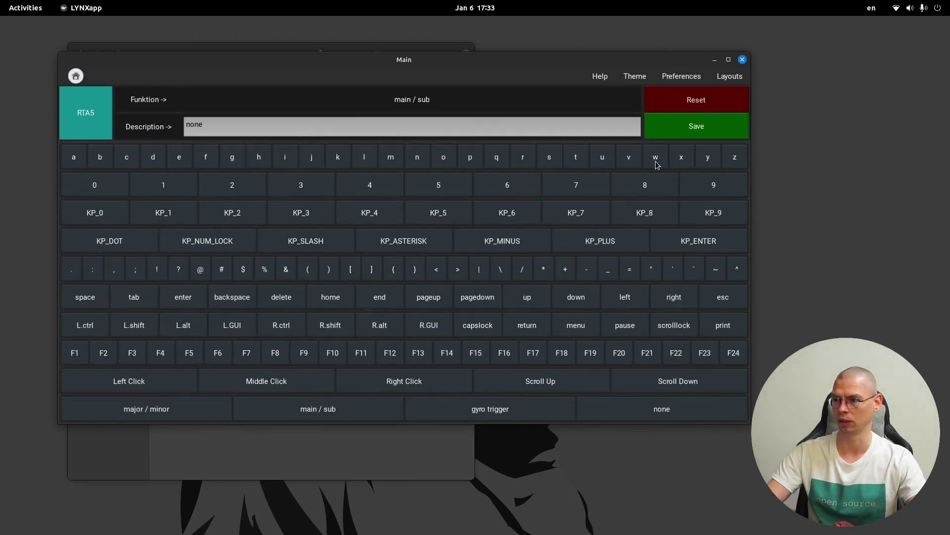
pyautogui.click(685, 126)
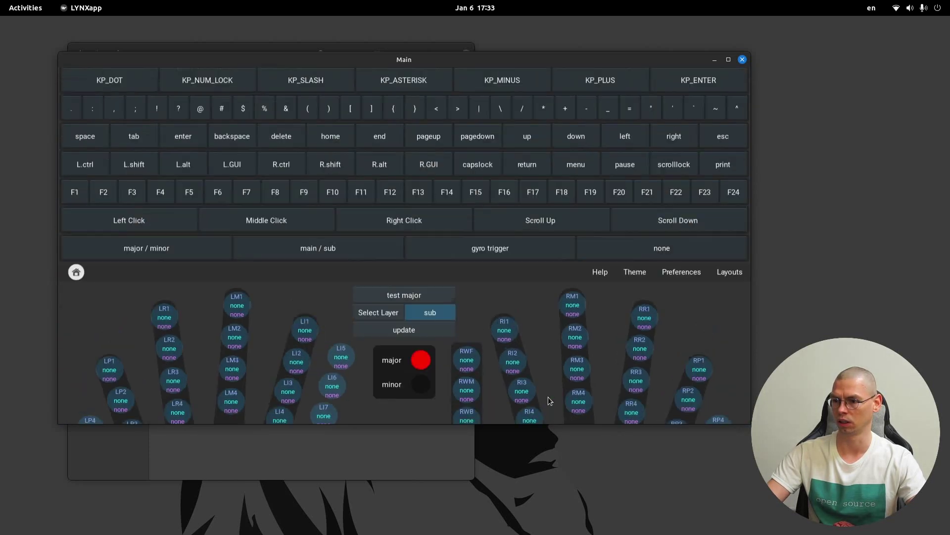
pyautogui.click(548, 398)
pyautogui.click(187, 410)
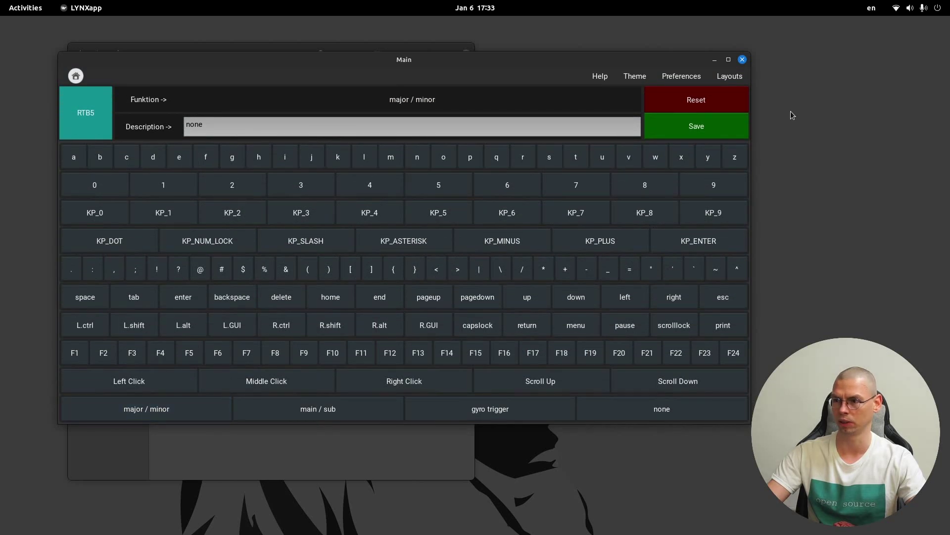
pyautogui.click(723, 130)
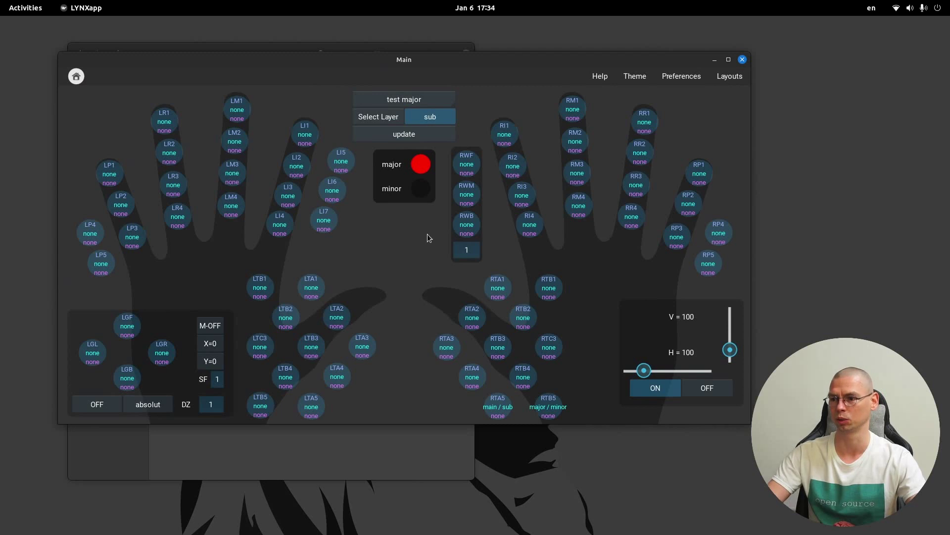
# On the minor layer, map RTA5 to main / sub and RTB5 to major / minor, then return to major
pyautogui.click(377, 116)
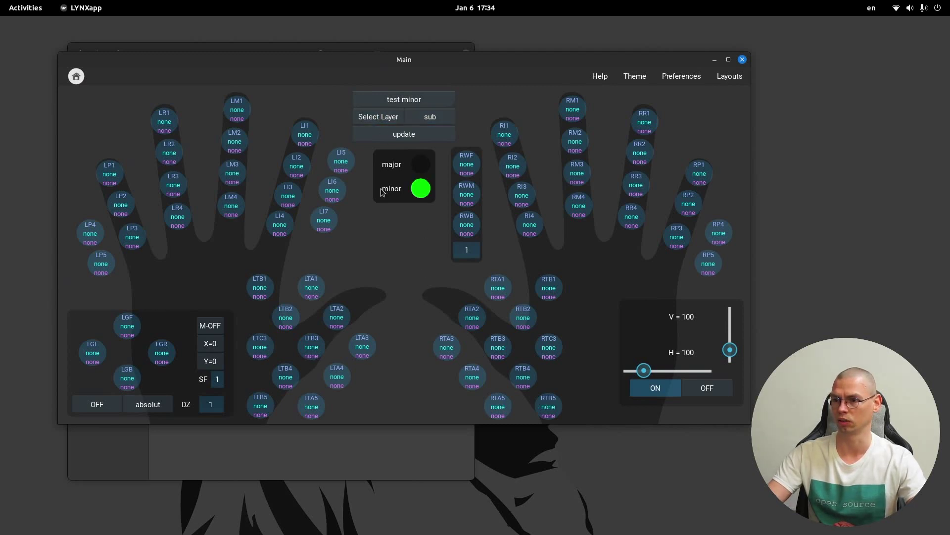
pyautogui.click(497, 407)
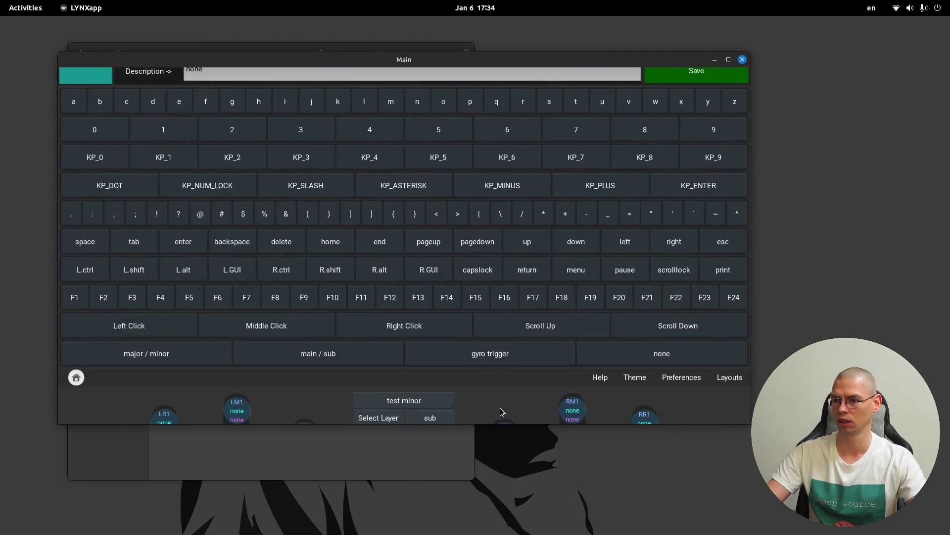
pyautogui.click(326, 410)
pyautogui.click(711, 130)
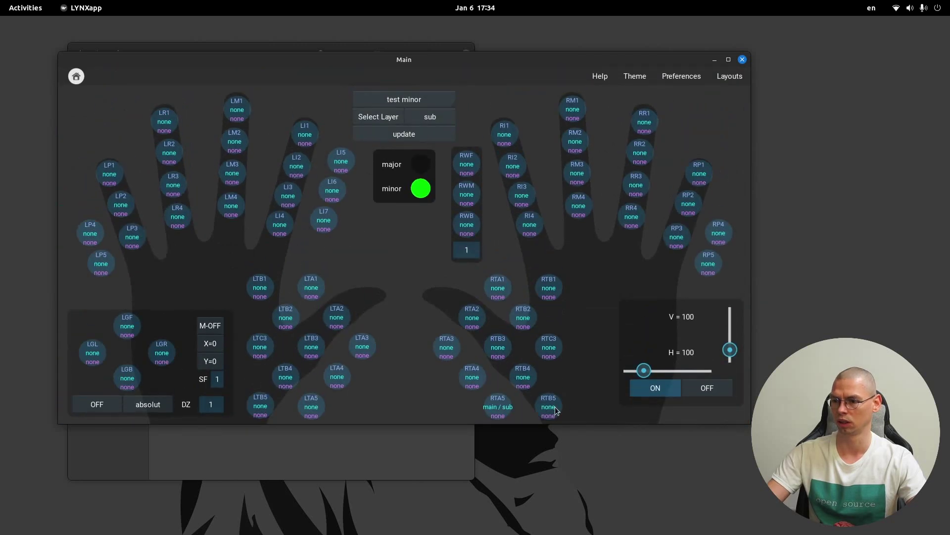
pyautogui.click(550, 406)
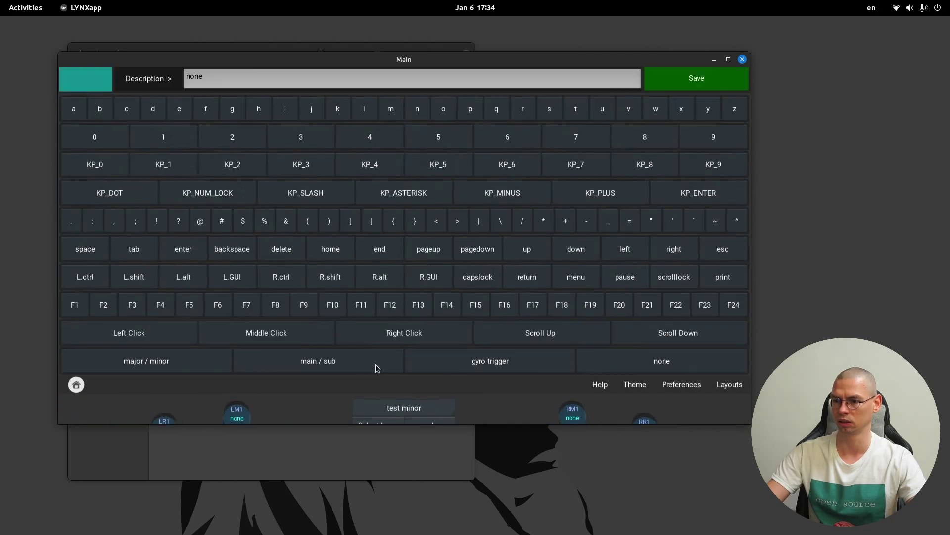
pyautogui.click(173, 407)
pyautogui.click(701, 125)
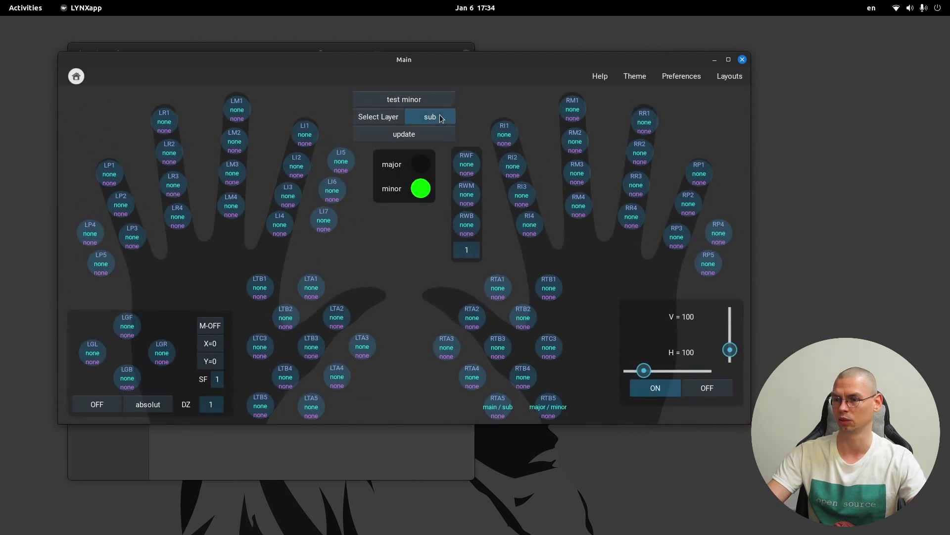
pyautogui.click(446, 117)
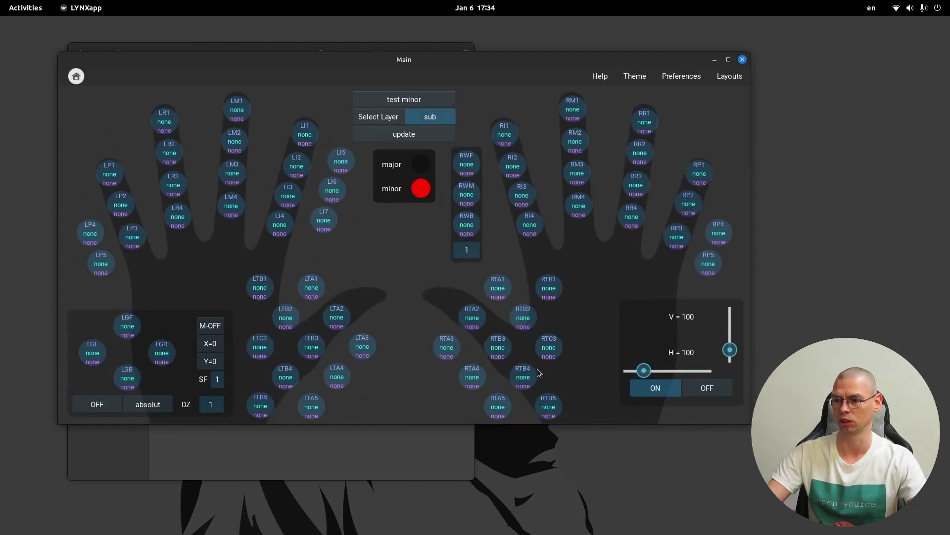
pyautogui.click(375, 120)
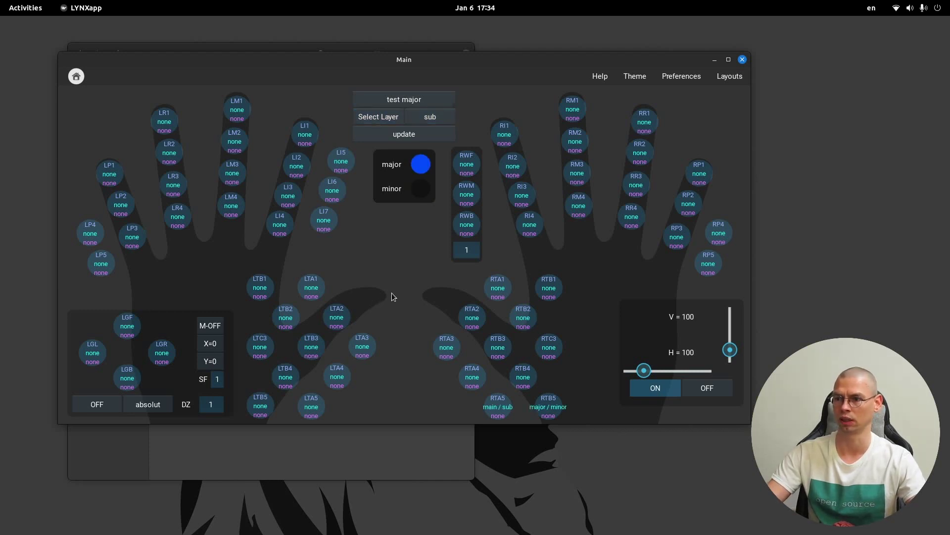
# Map LI1 to the letter a and push the updated mapping to the device
pyautogui.click(308, 136)
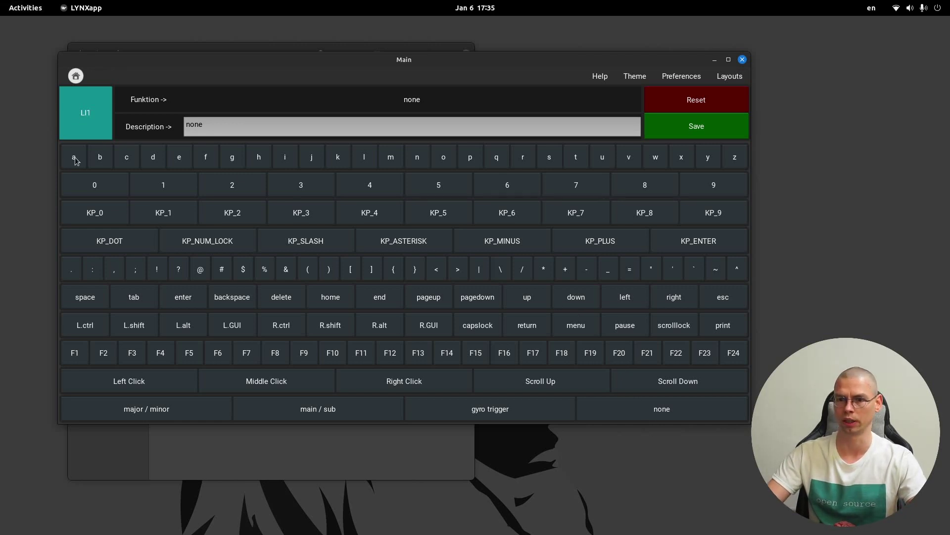
pyautogui.click(705, 133)
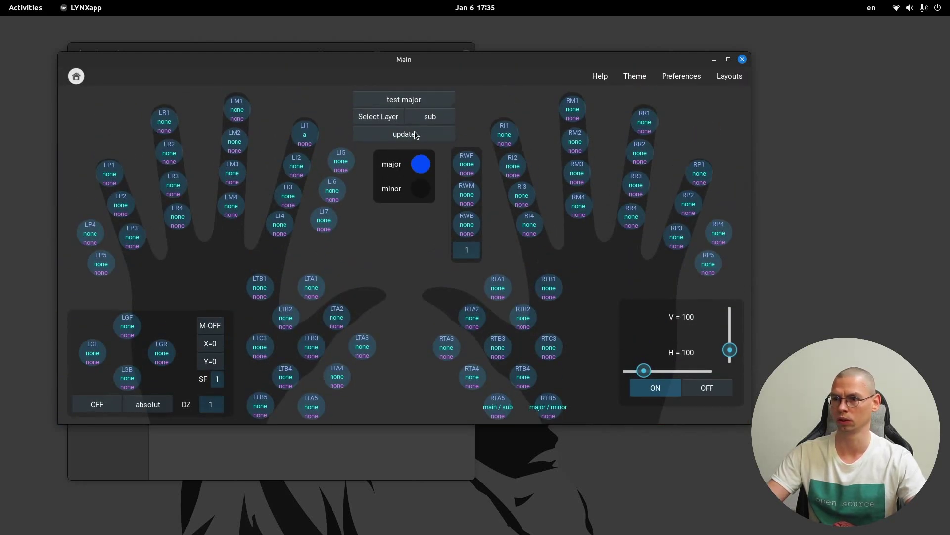
pyautogui.click(410, 136)
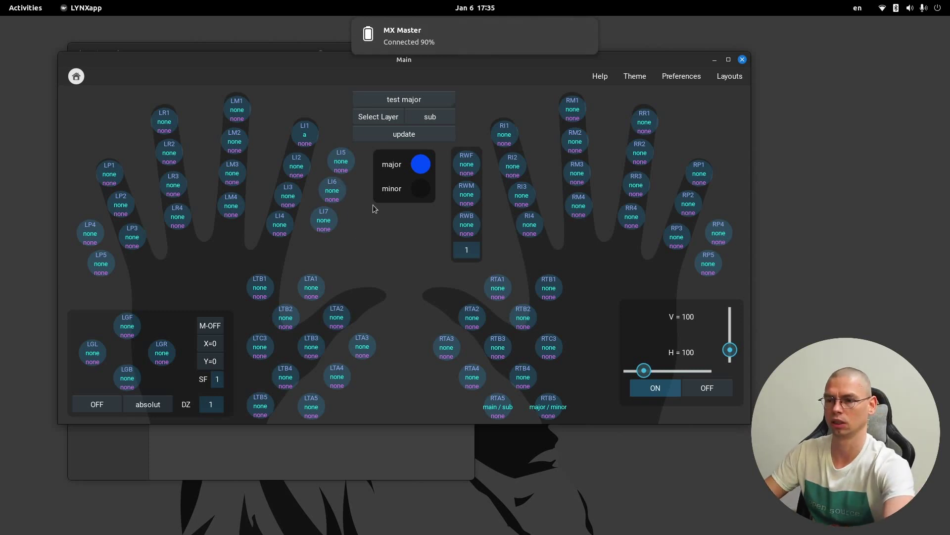
pyautogui.press('super')
# Type a row of a's into Text Editor using LI1, then open LYNXapp's LI2 editor
pyautogui.click(718, 198)
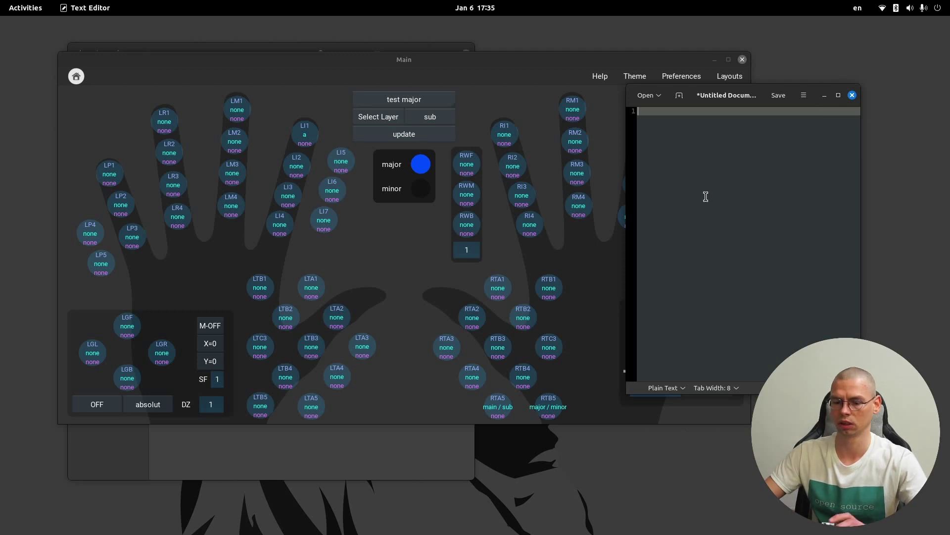
pyautogui.write('aaaaa')
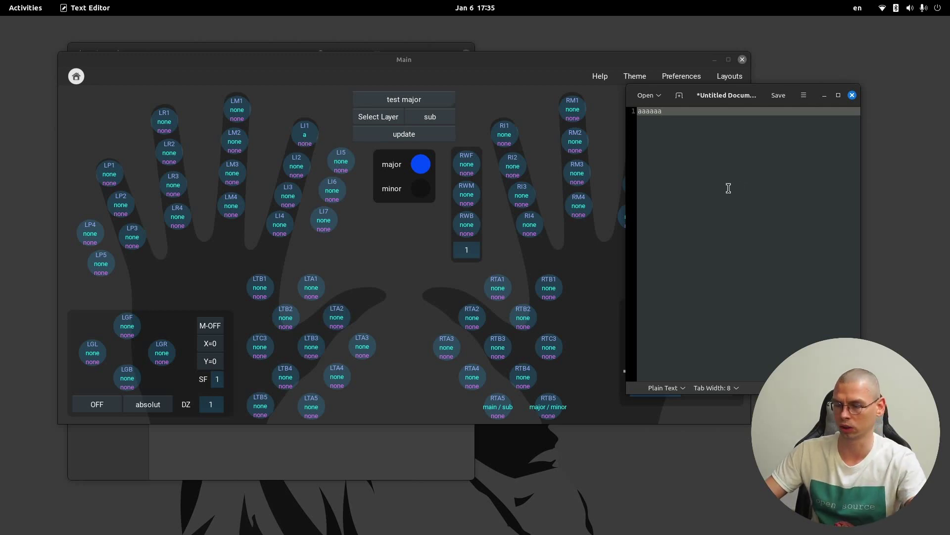
pyautogui.write('a')
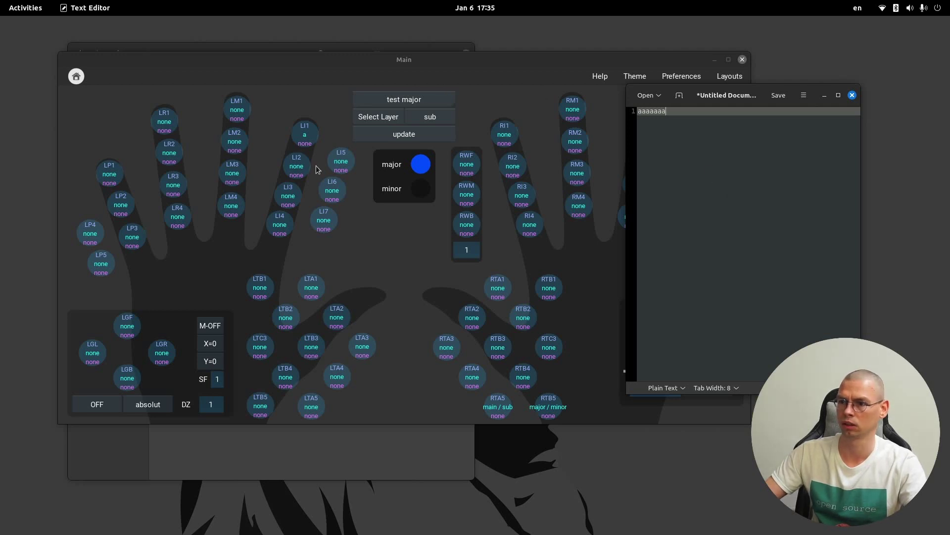
pyautogui.click(304, 172)
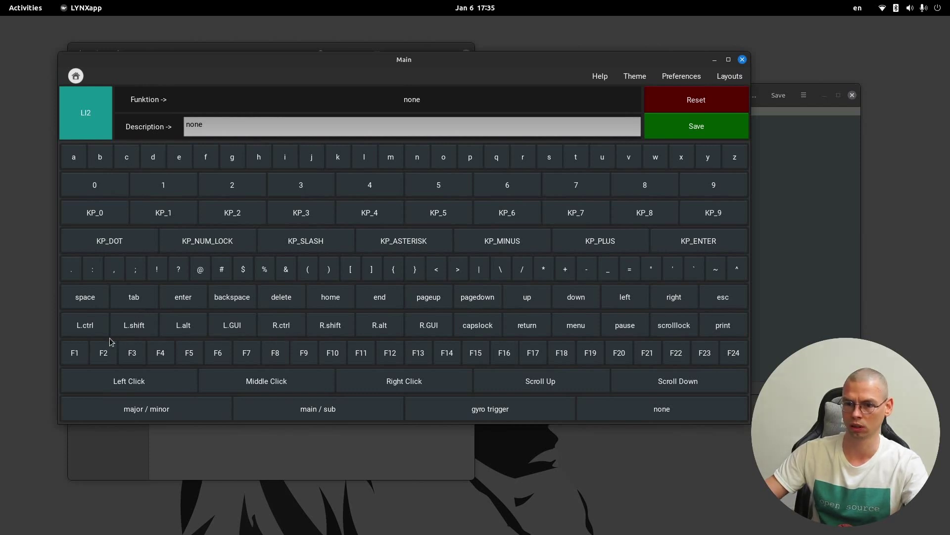
# Map LI2 to L.ctrl + s with description 'save', then bring Text Editor forward
pyautogui.click(86, 329)
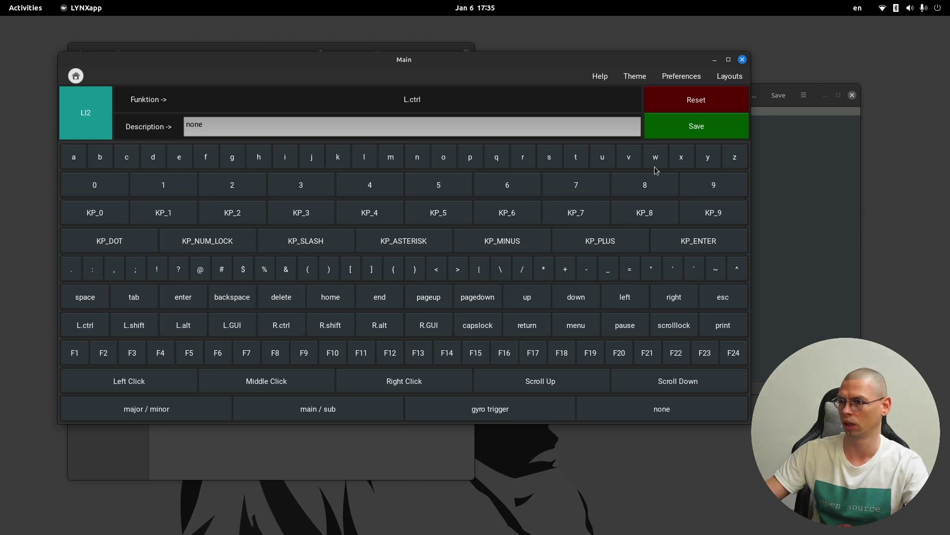
pyautogui.click(553, 161)
pyautogui.click(334, 131)
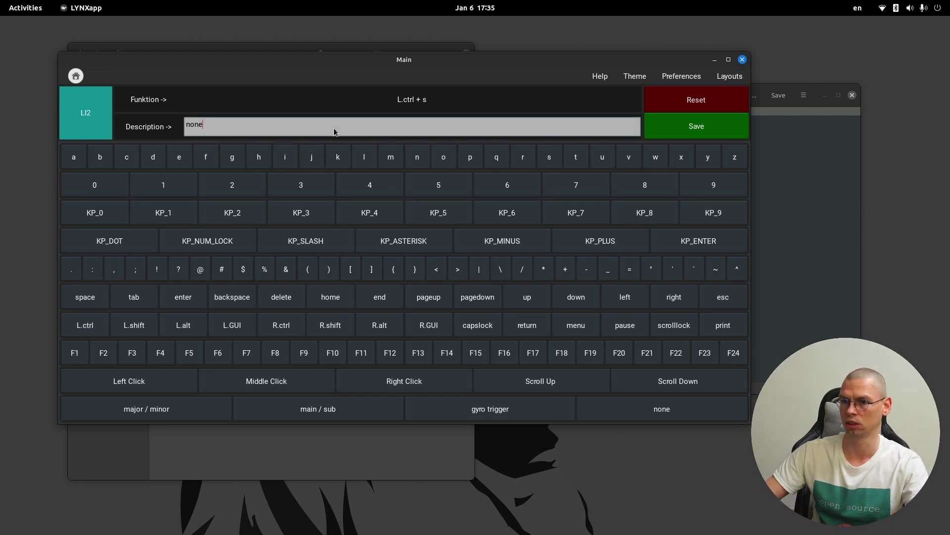
pyautogui.moveTo(334, 132); pyautogui.dragTo(169, 119)
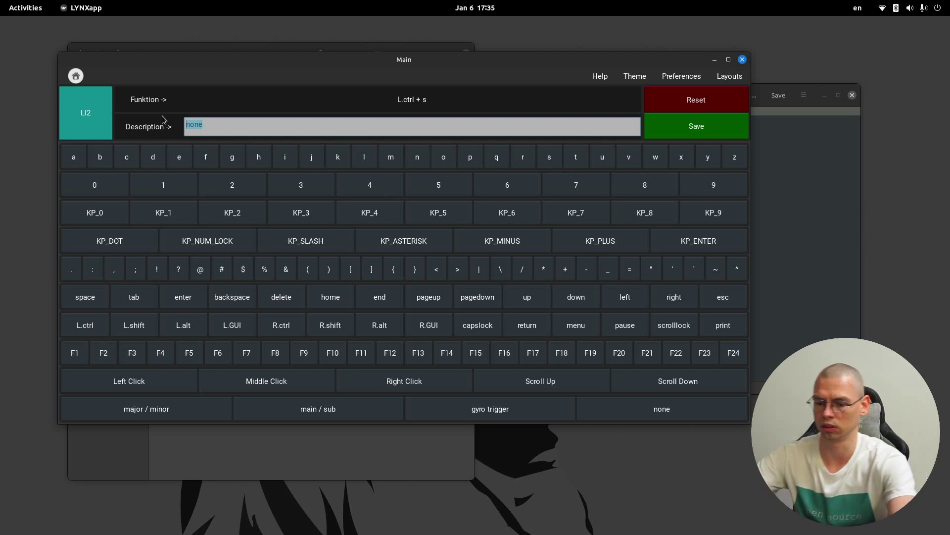
pyautogui.write('sa')
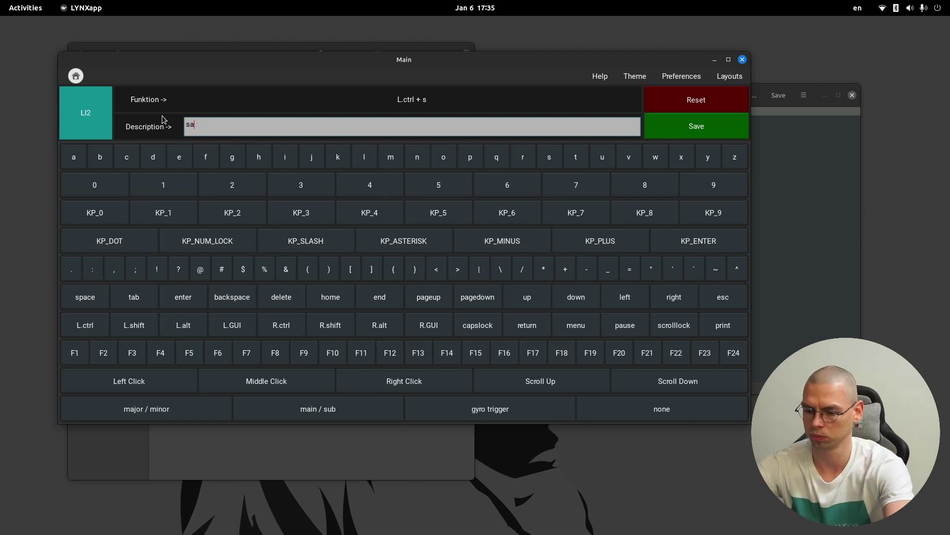
pyautogui.write('ve')
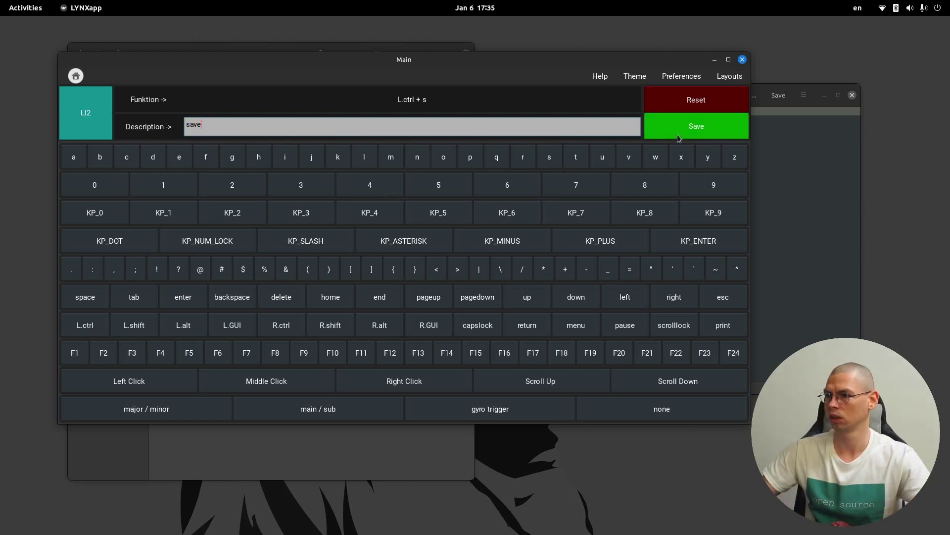
pyautogui.click(677, 136)
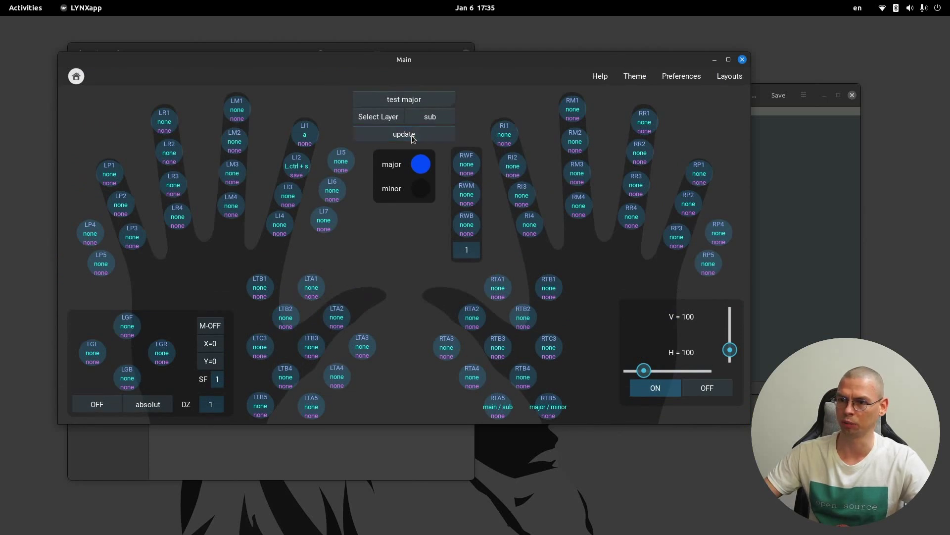
pyautogui.click(772, 208)
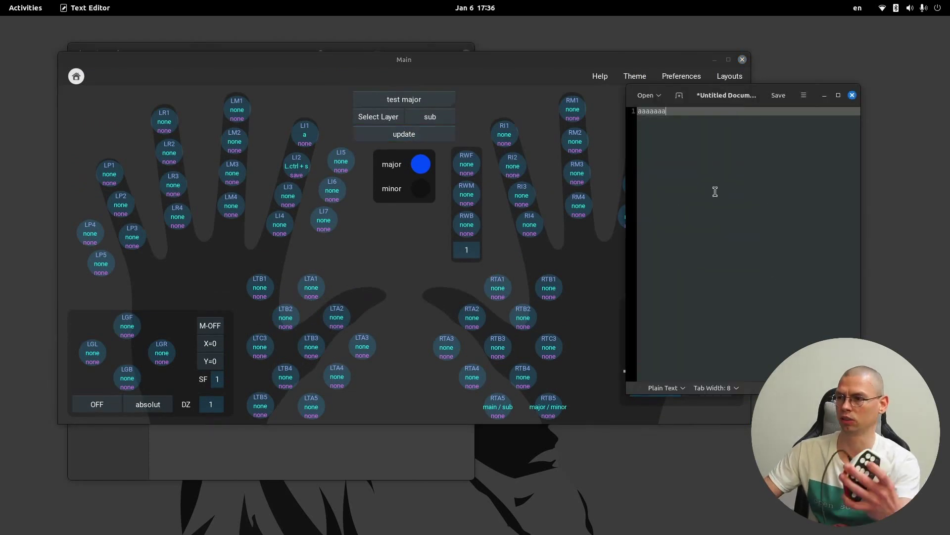
# Trigger Ctrl+S with LI2, cancel the Save As dialog, and return to LYNXapp
pyautogui.hotkey('ctrl', 's')
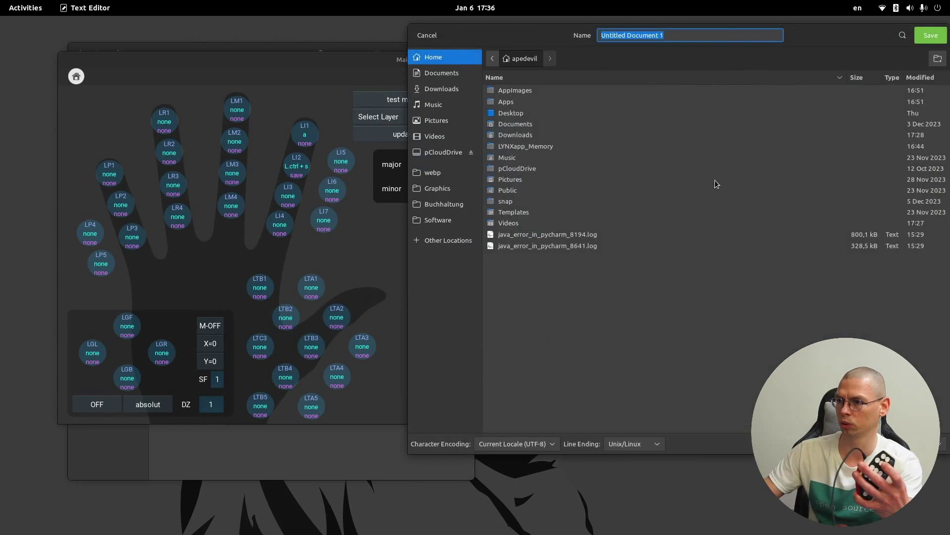
pyautogui.click(428, 37)
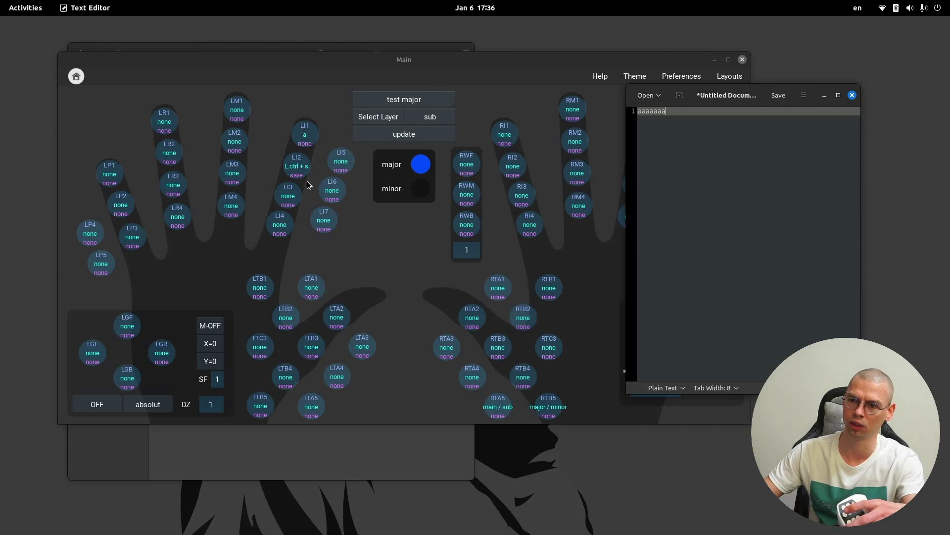
pyautogui.click(536, 85)
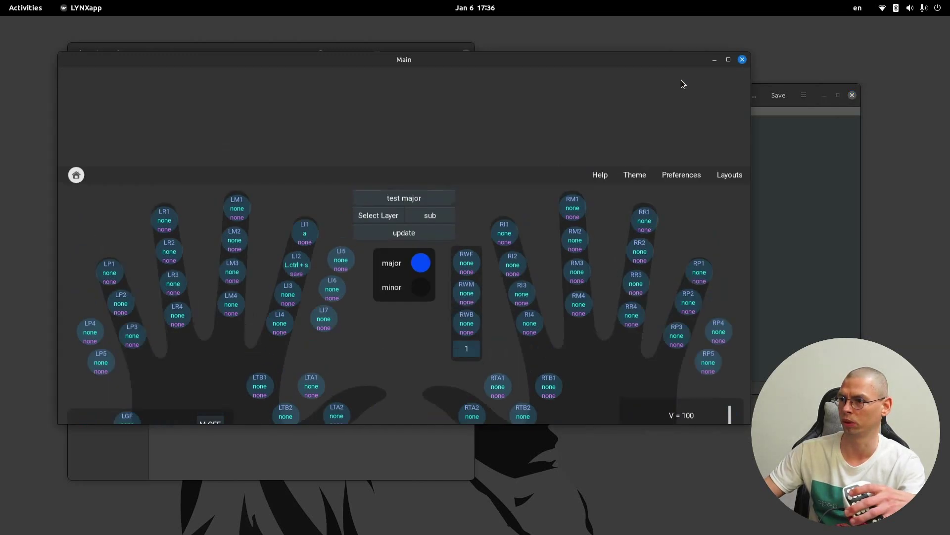
# Set label preferences to show only Function, with Name and Description unchecked
pyautogui.click(681, 79)
pyautogui.click(405, 146)
pyautogui.click(406, 169)
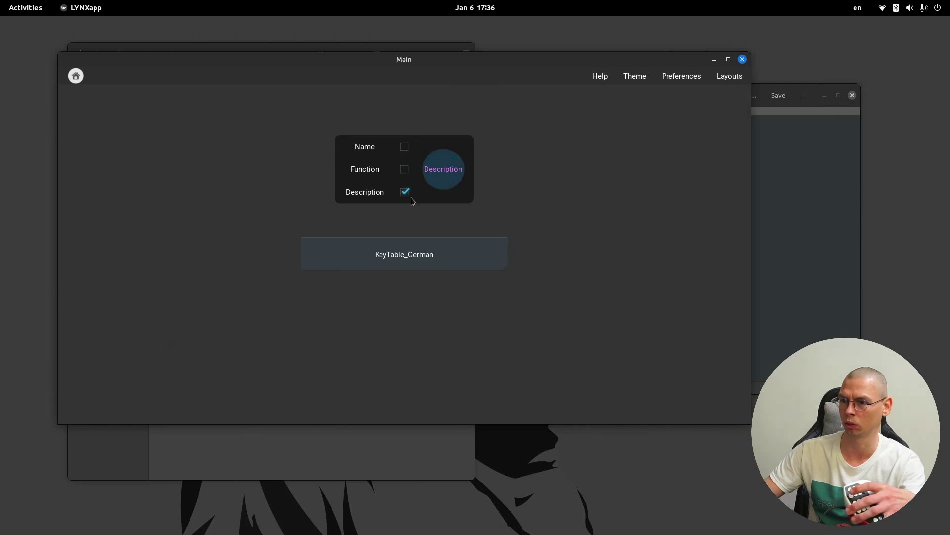
pyautogui.click(72, 80)
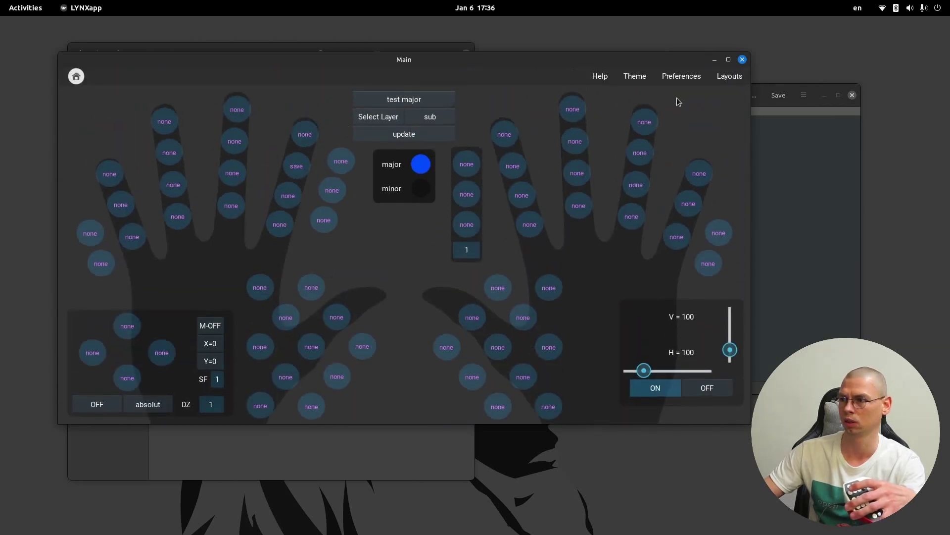
pyautogui.click(680, 79)
pyautogui.click(405, 170)
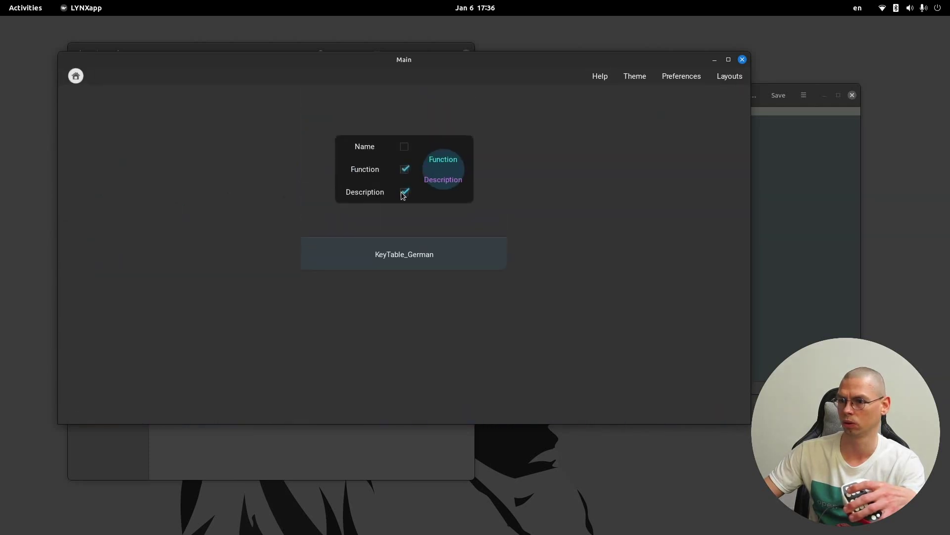
pyautogui.click(404, 192)
pyautogui.click(86, 81)
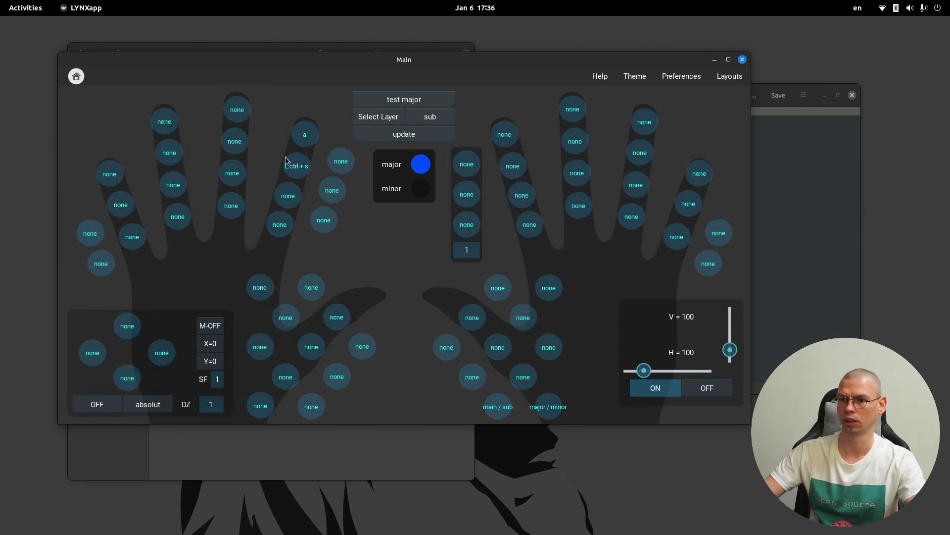
# On the sub layer, map key LI1 to 3, save it, and return to Text Editor
pyautogui.click(443, 119)
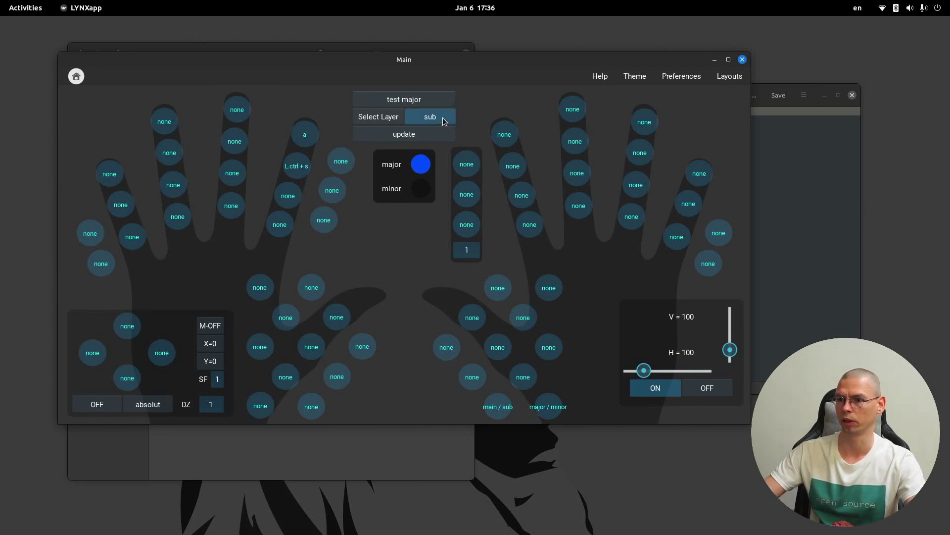
pyautogui.click(309, 136)
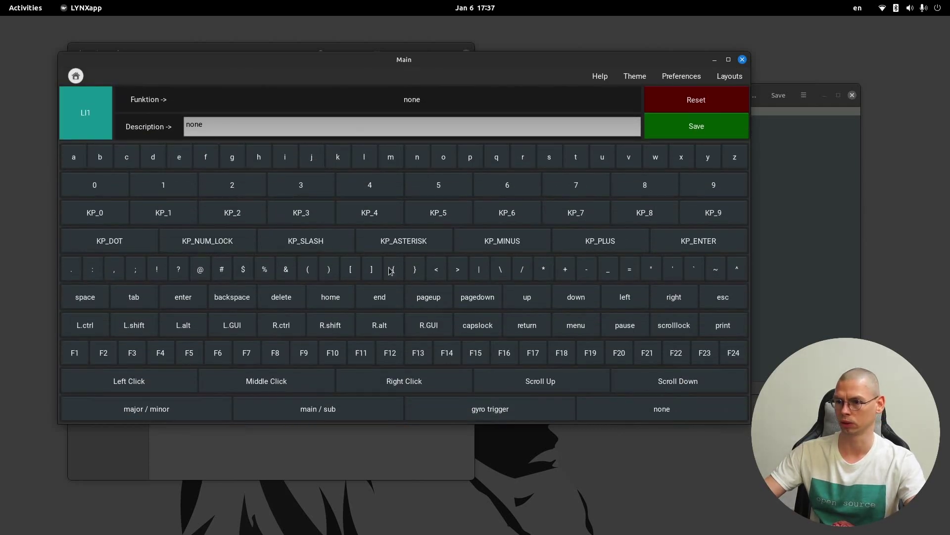
pyautogui.click(318, 185)
pyautogui.click(688, 129)
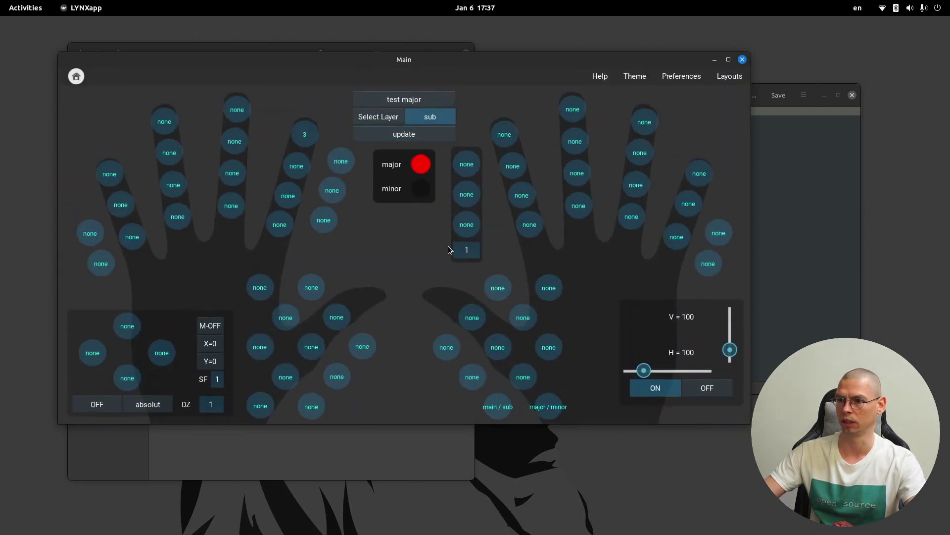
pyautogui.click(799, 167)
# Produce test output with the controller: aa, 3333, then aaaa333333aaaa
pyautogui.write('aaaaaaaa')
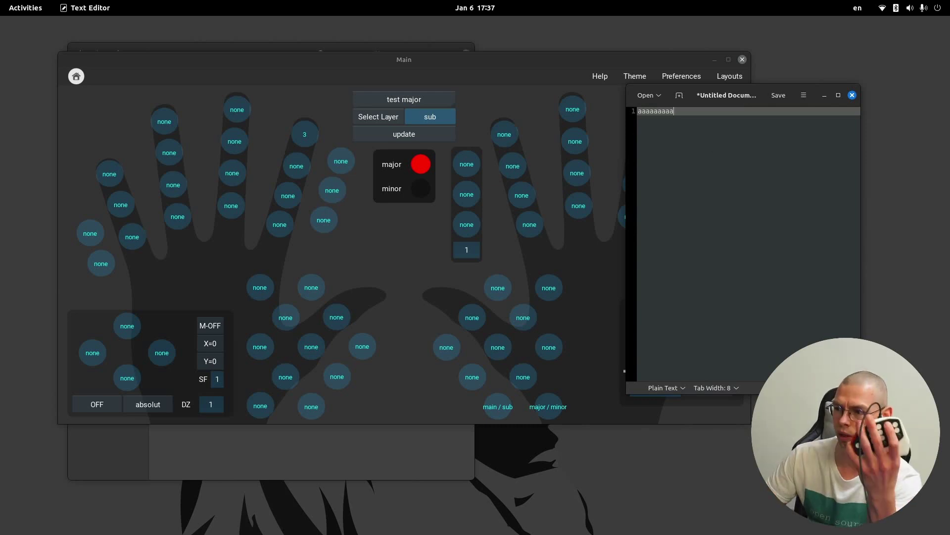
pyautogui.write('a')
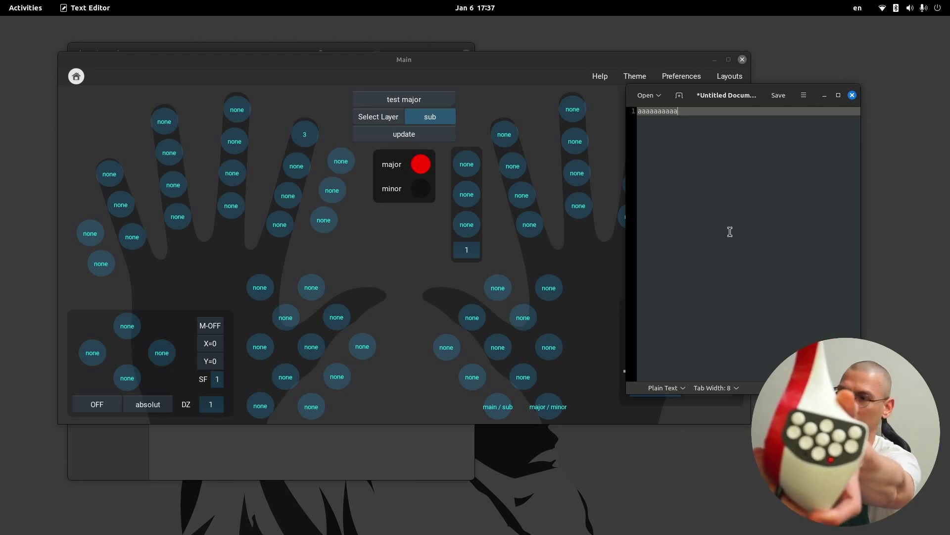
pyautogui.write('3333')
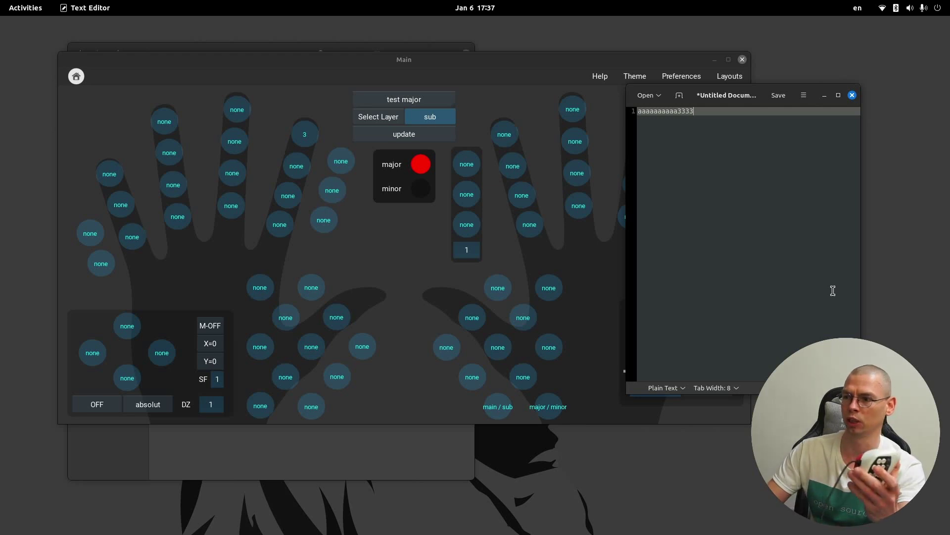
pyautogui.write('aaaa')
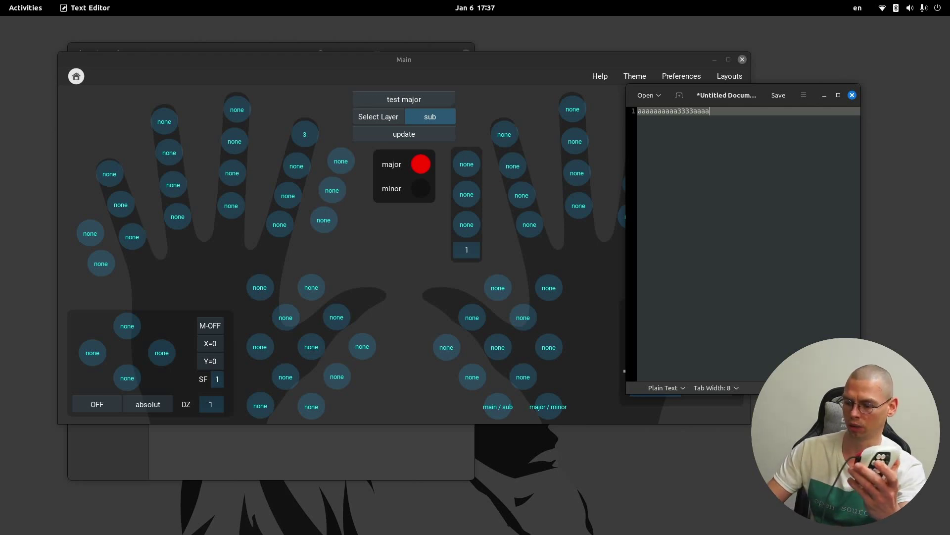
pyautogui.write('3')
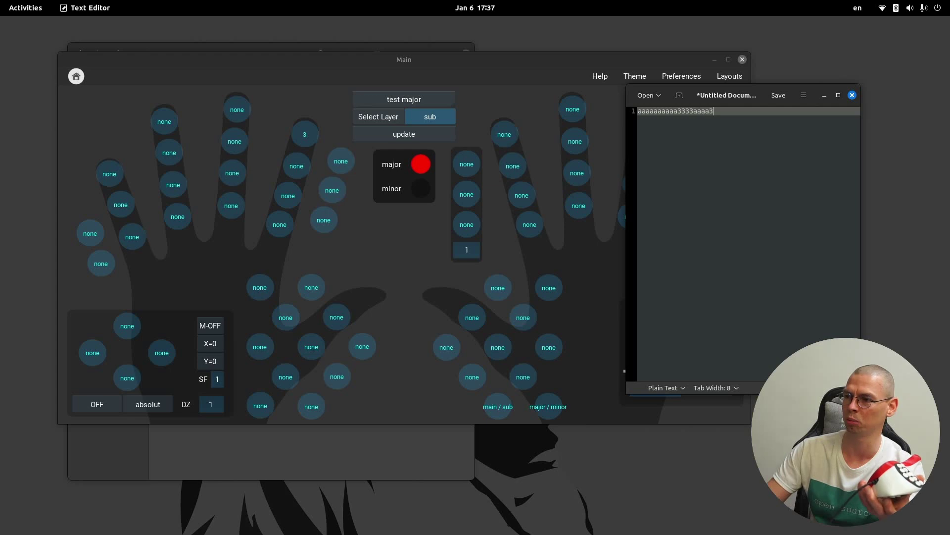
pyautogui.write('33333')
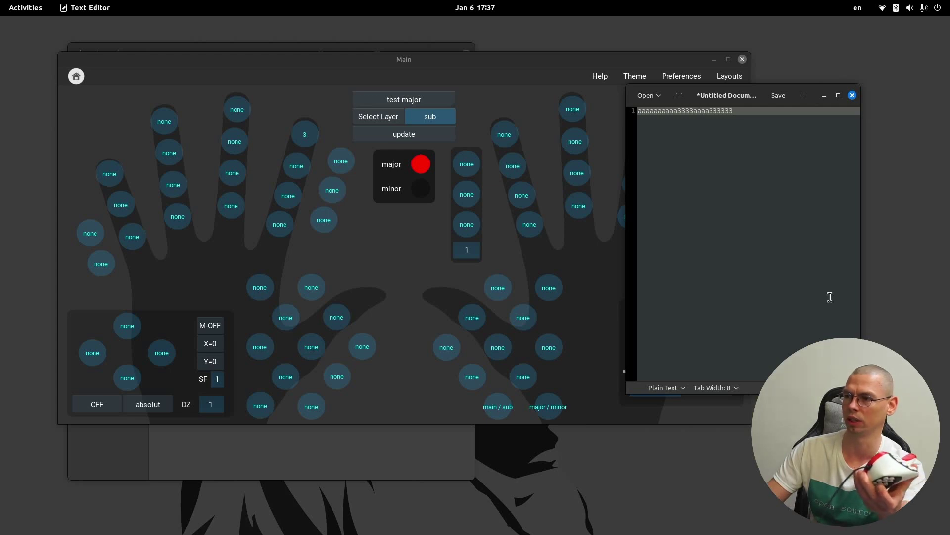
pyautogui.write('aaaa')
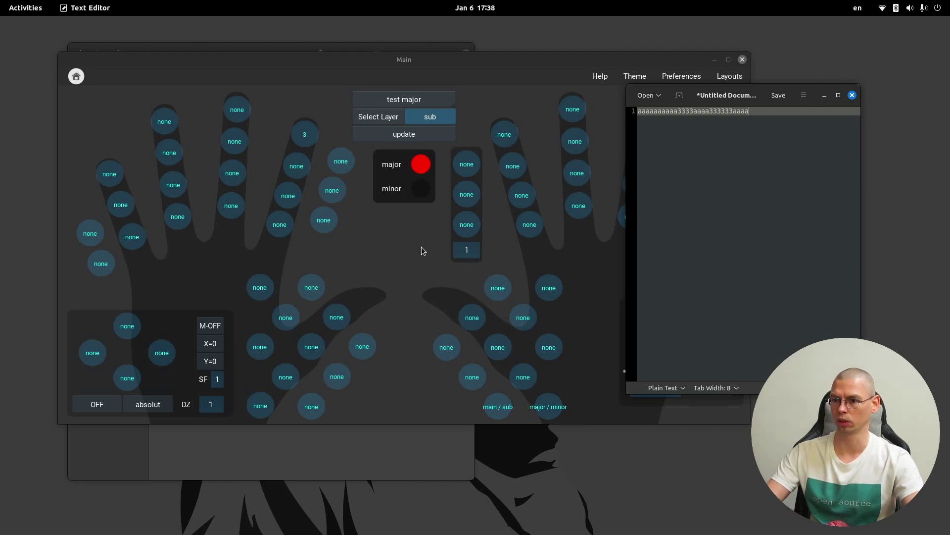
# In LYNXapp, assign Scroll Up to the RWF button and save
pyautogui.click(429, 234)
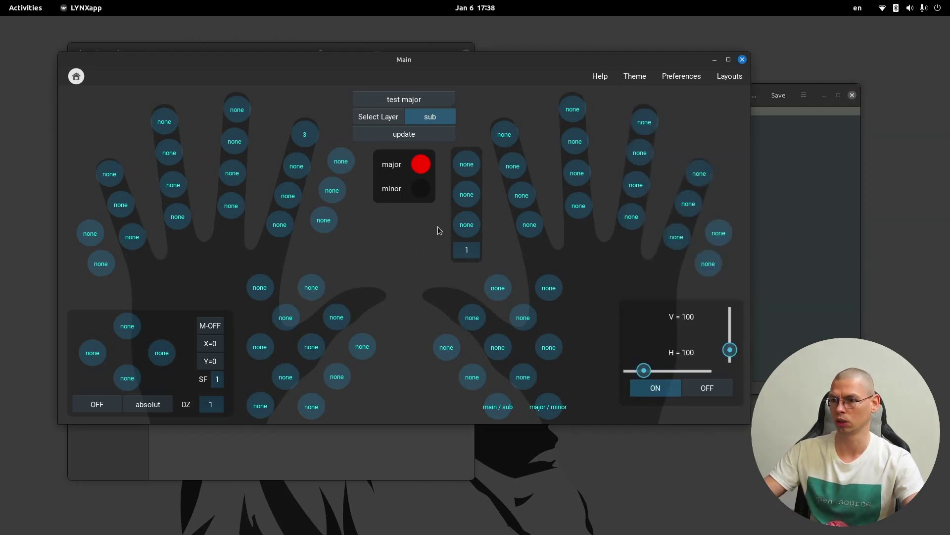
pyautogui.click(468, 168)
pyautogui.click(563, 385)
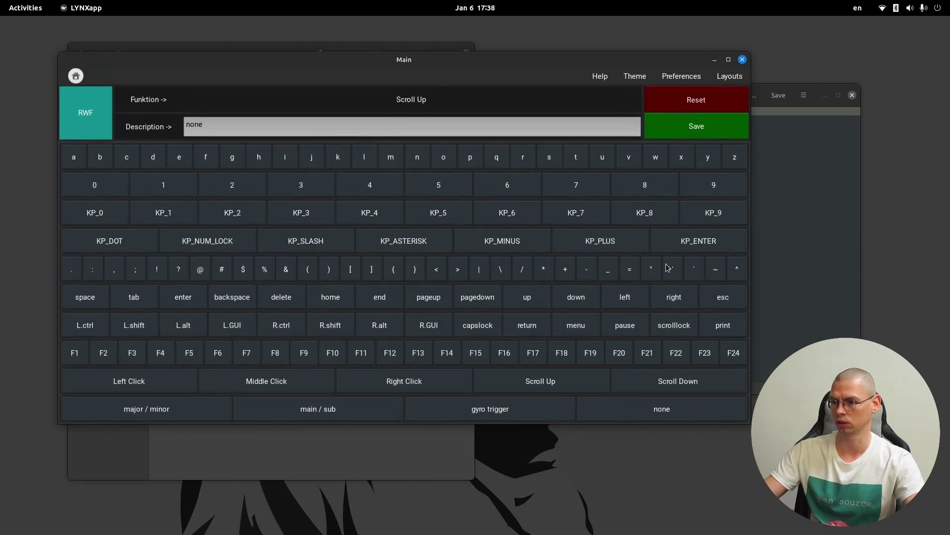
pyautogui.click(729, 130)
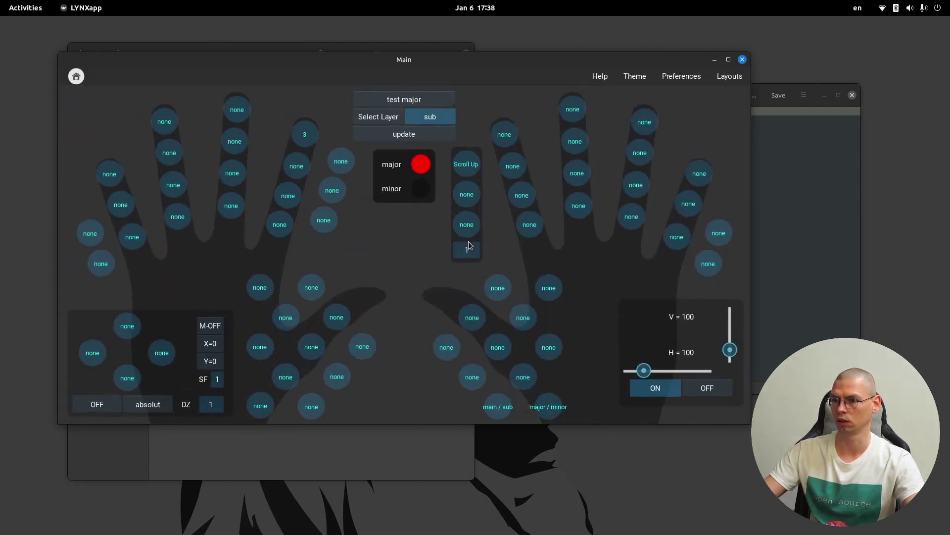
# Assign Scroll Down to the RWB button and save
pyautogui.click(473, 225)
pyautogui.click(706, 384)
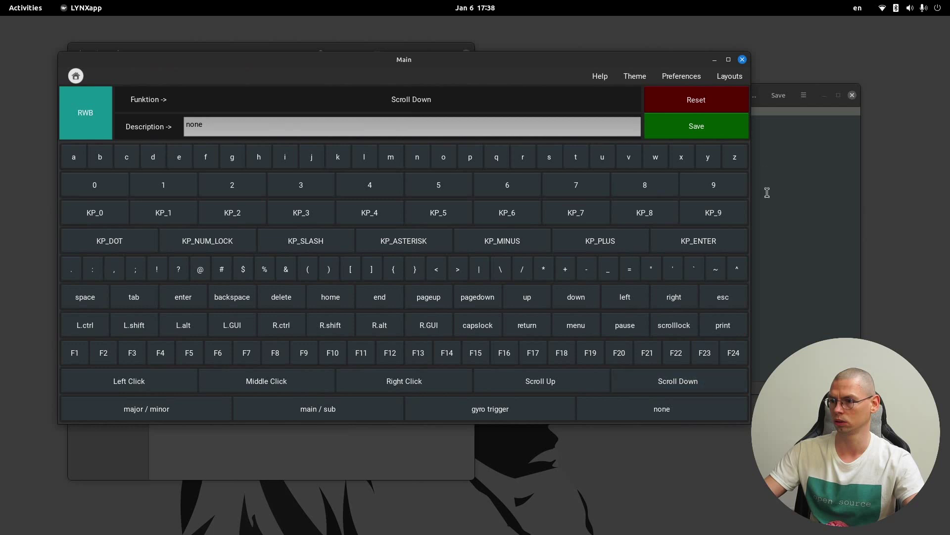
pyautogui.click(706, 133)
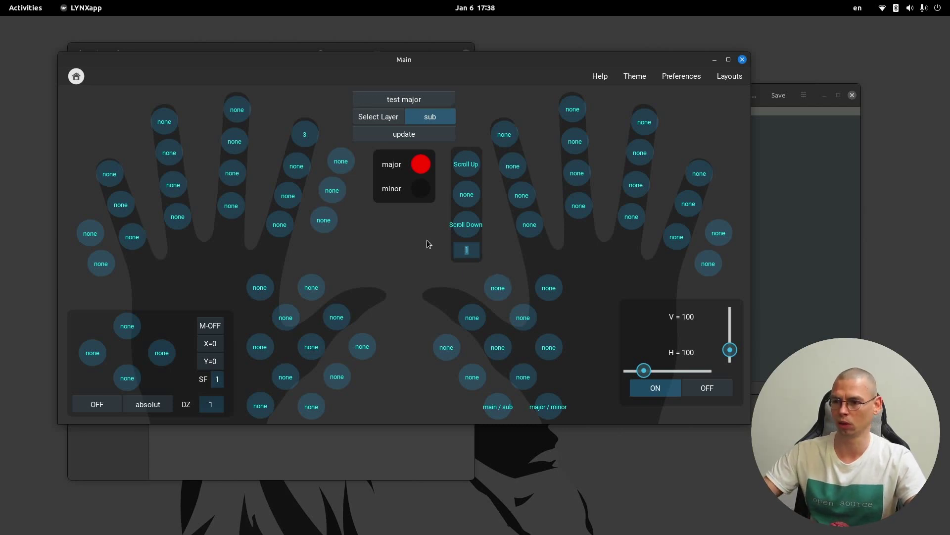
# Enter a scroll amount of 5 and switch the V/H speed setting off
pyautogui.write('5')
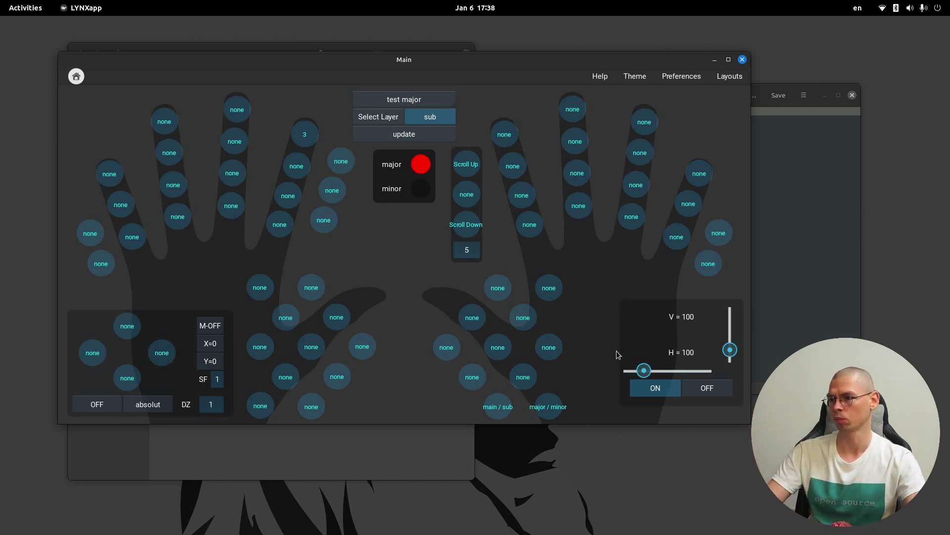
pyautogui.click(713, 394)
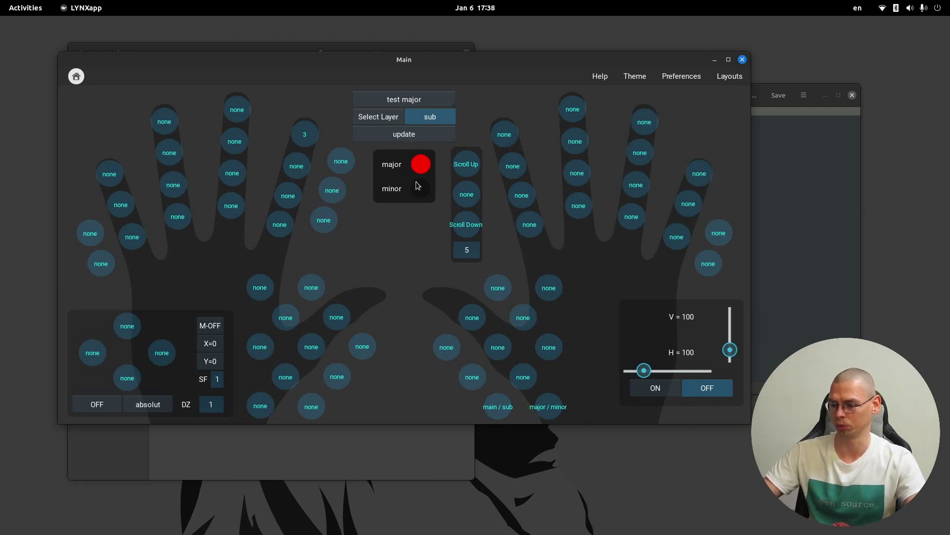
# Return to the test major layer, switch V/H back on, and apply the update
pyautogui.click(387, 117)
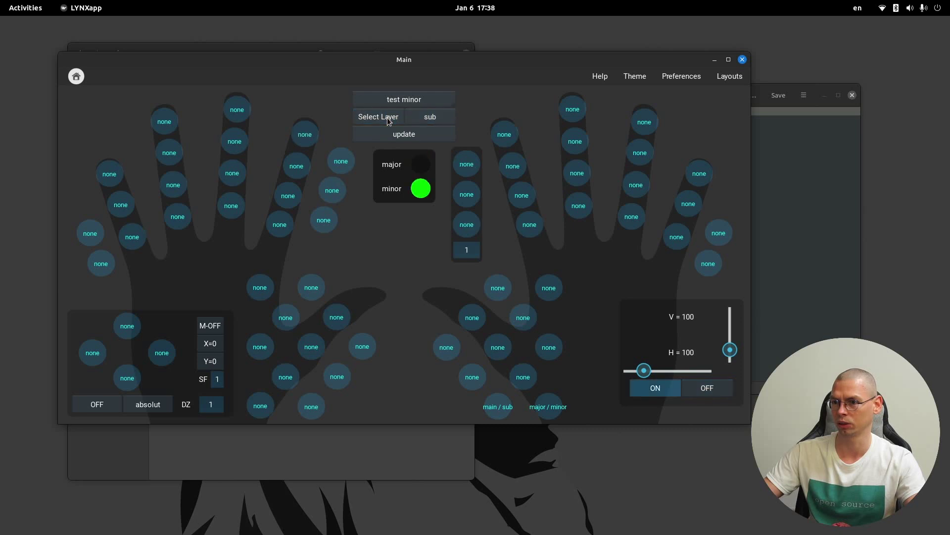
pyautogui.click(389, 118)
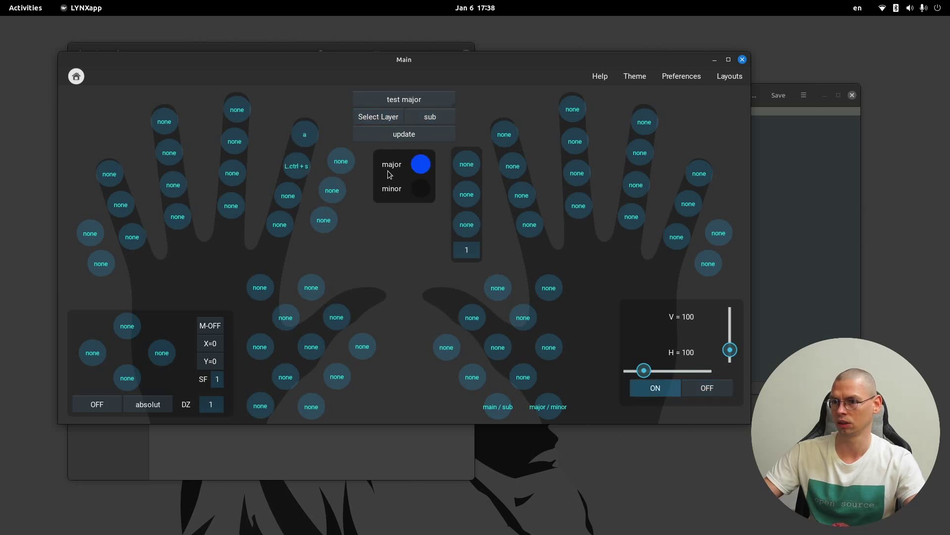
pyautogui.click(704, 388)
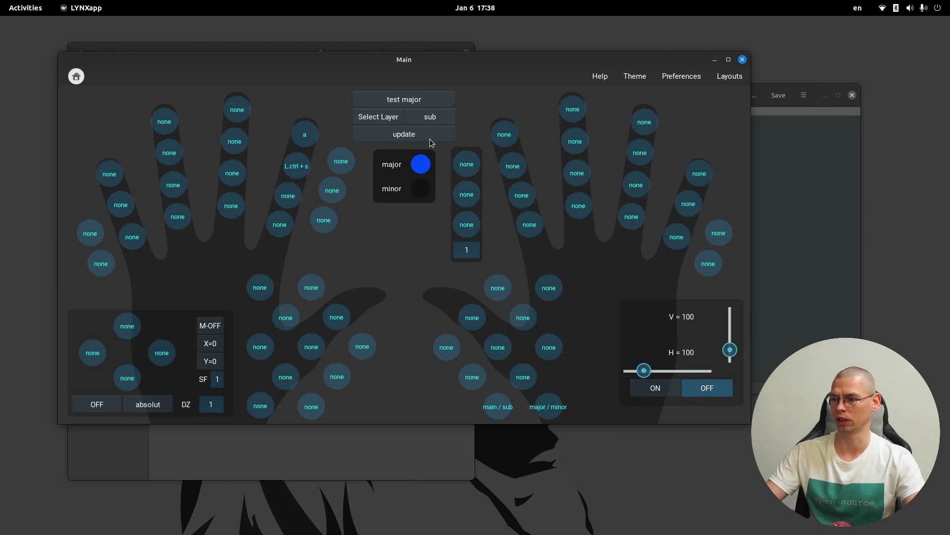
pyautogui.click(655, 389)
pyautogui.click(390, 136)
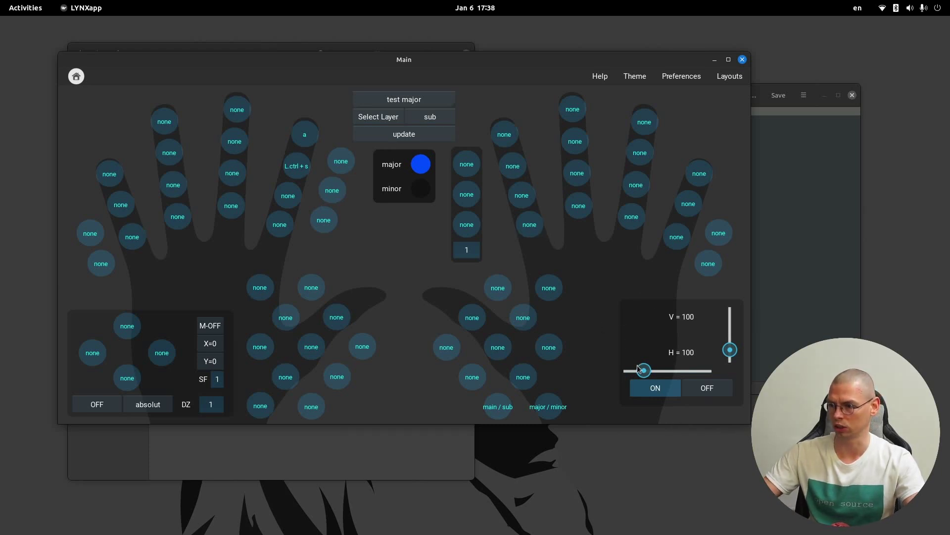
# Adjust the V and H sliders, applying along the way, to end at V 99 and H 93
pyautogui.moveTo(638, 366); pyautogui.dragTo(634, 368)
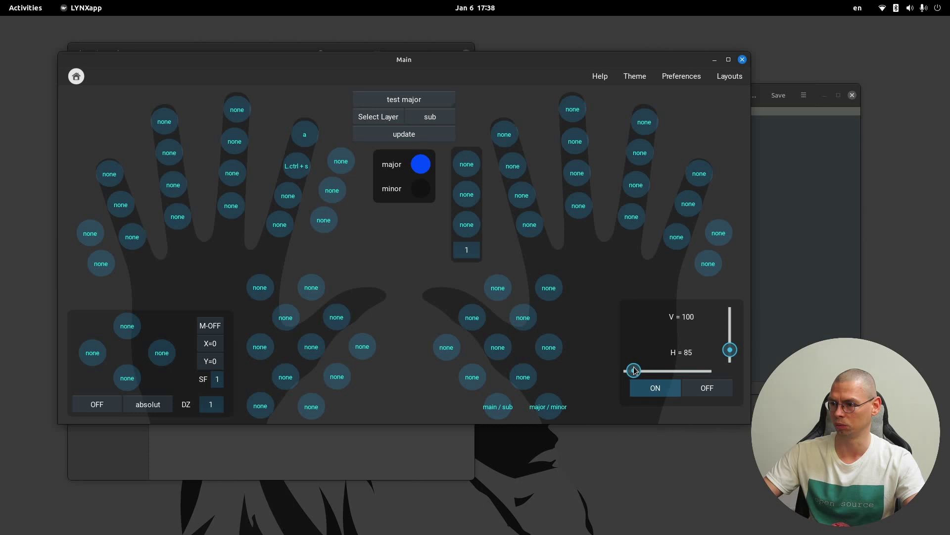
pyautogui.moveTo(730, 350); pyautogui.dragTo(730, 357)
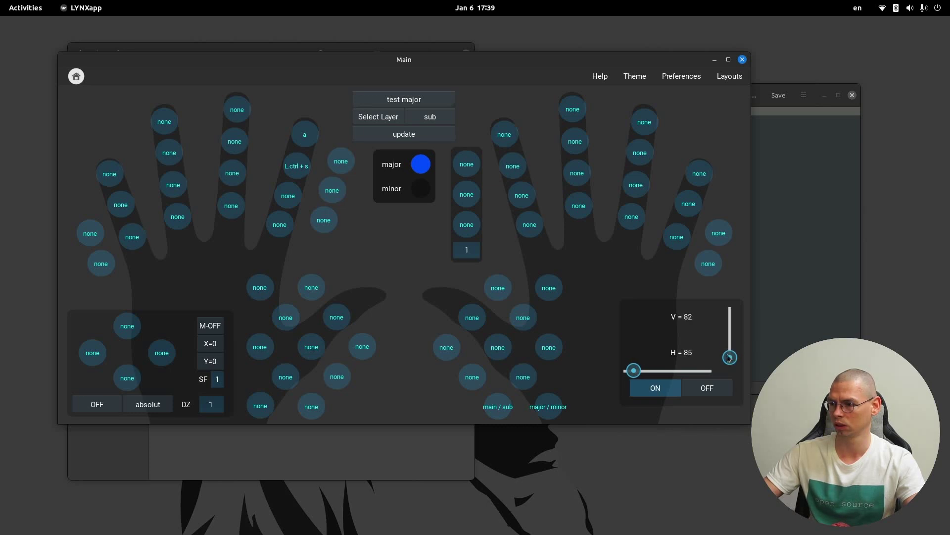
pyautogui.click(419, 133)
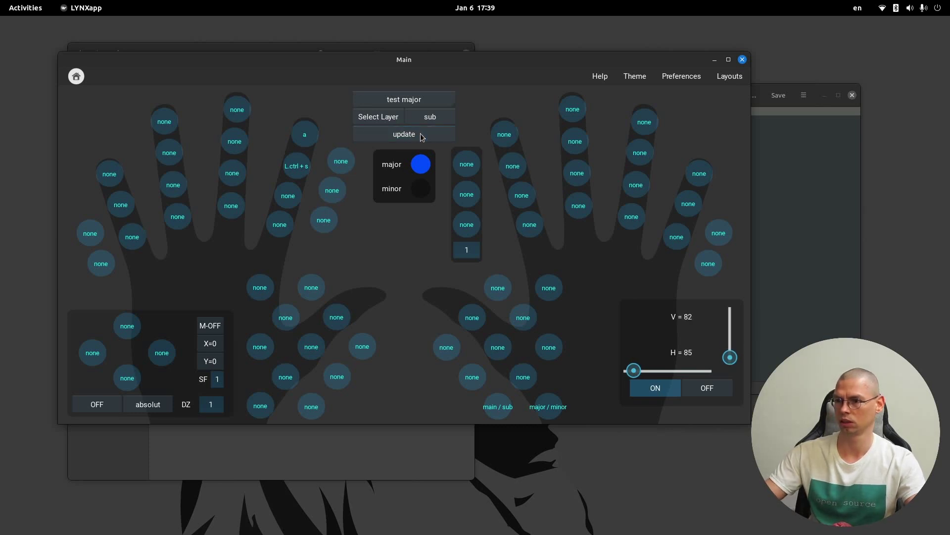
pyautogui.click(391, 165)
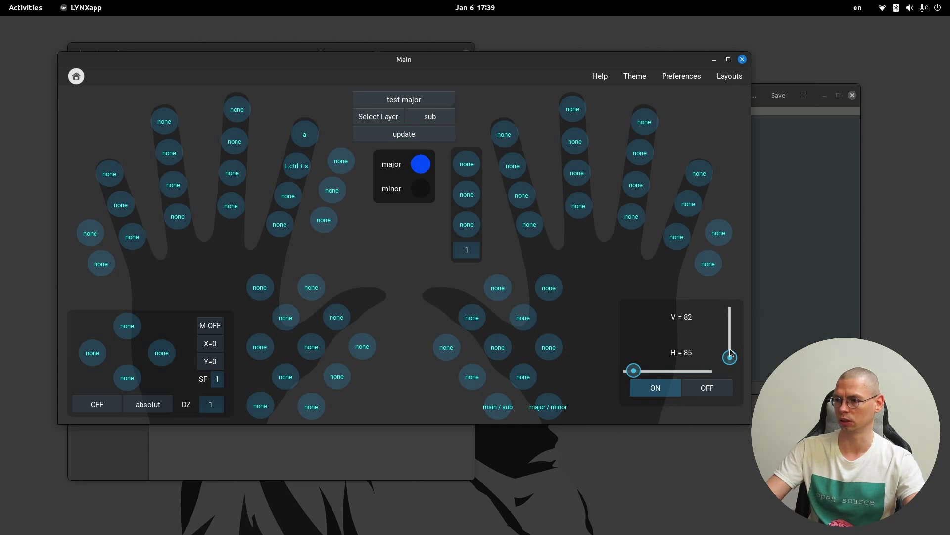
pyautogui.moveTo(731, 357); pyautogui.dragTo(733, 349)
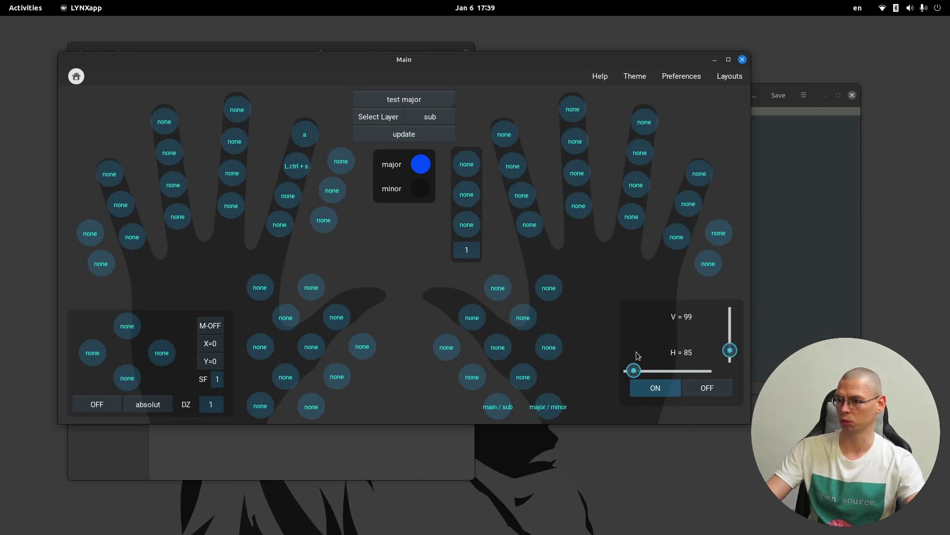
pyautogui.moveTo(634, 371); pyautogui.dragTo(639, 371)
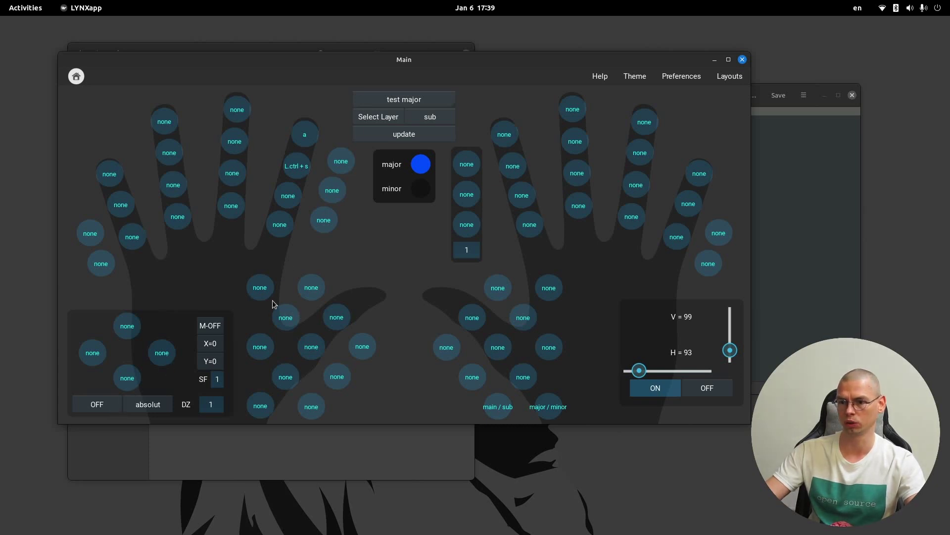
# Assign gyro trigger to LTB1, switch the mode to relativ, and turn M on
pyautogui.click(264, 290)
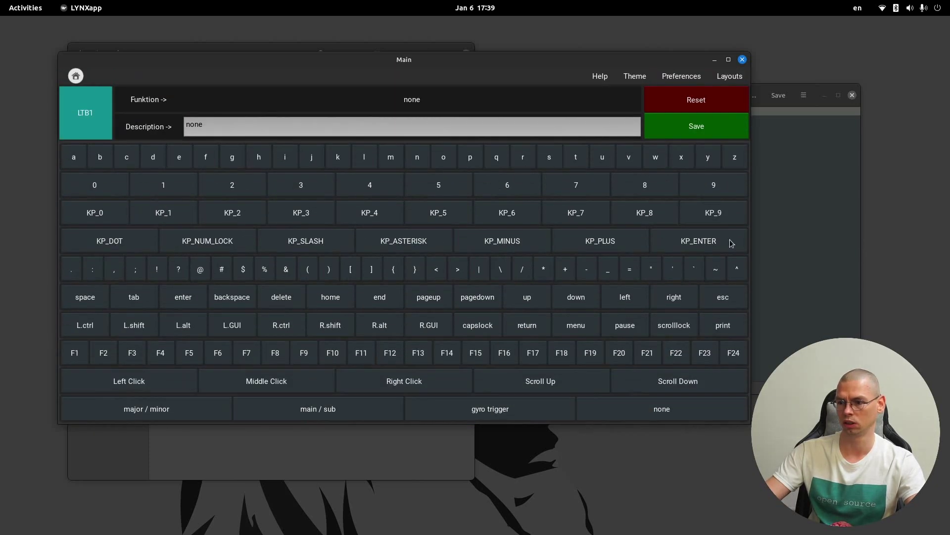
pyautogui.click(500, 414)
pyautogui.click(698, 130)
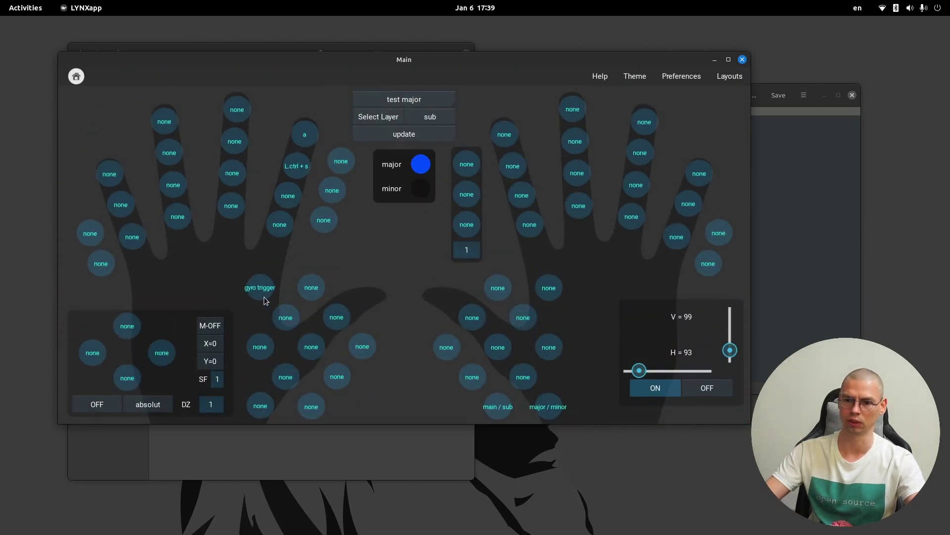
pyautogui.click(149, 407)
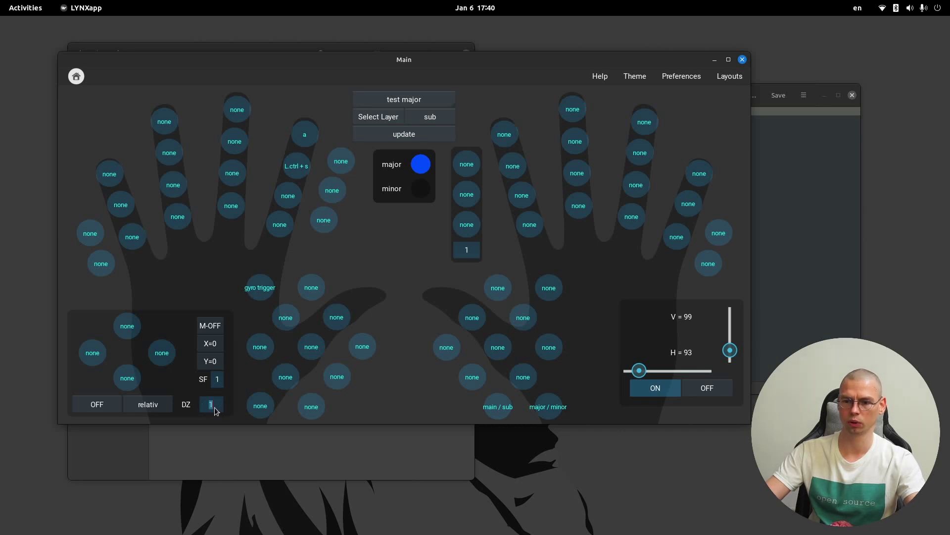
pyautogui.click(215, 329)
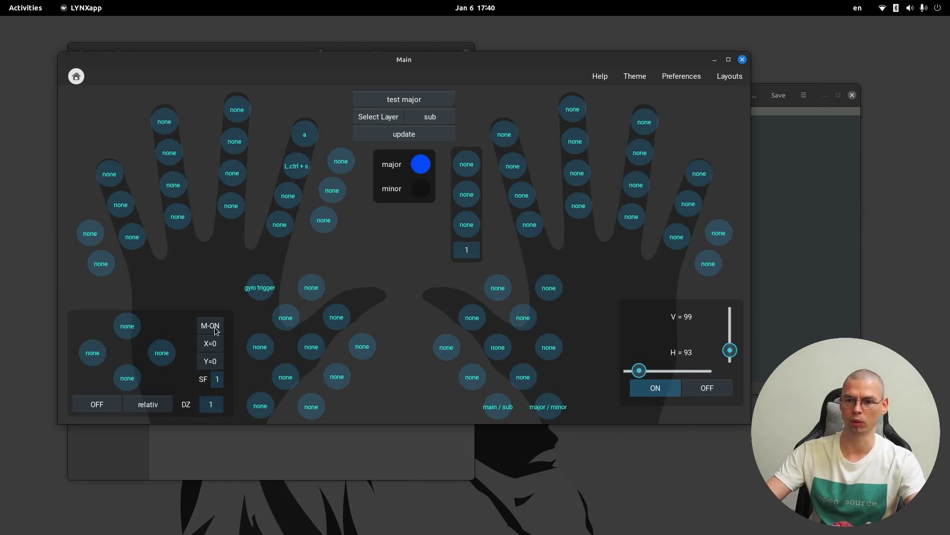
# Check the LGL assignment, toggle X and Y to 180 and back to 0, and select SF
pyautogui.click(92, 353)
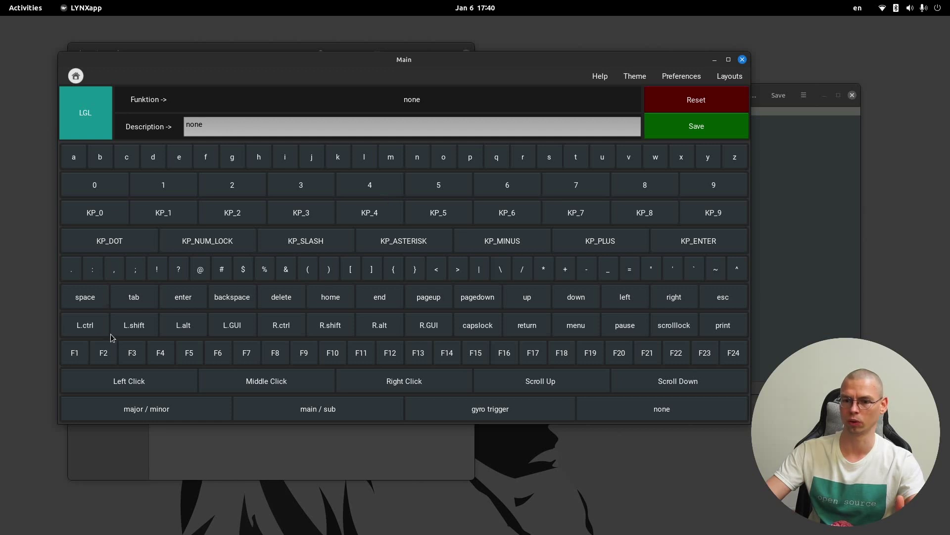
pyautogui.click(76, 75)
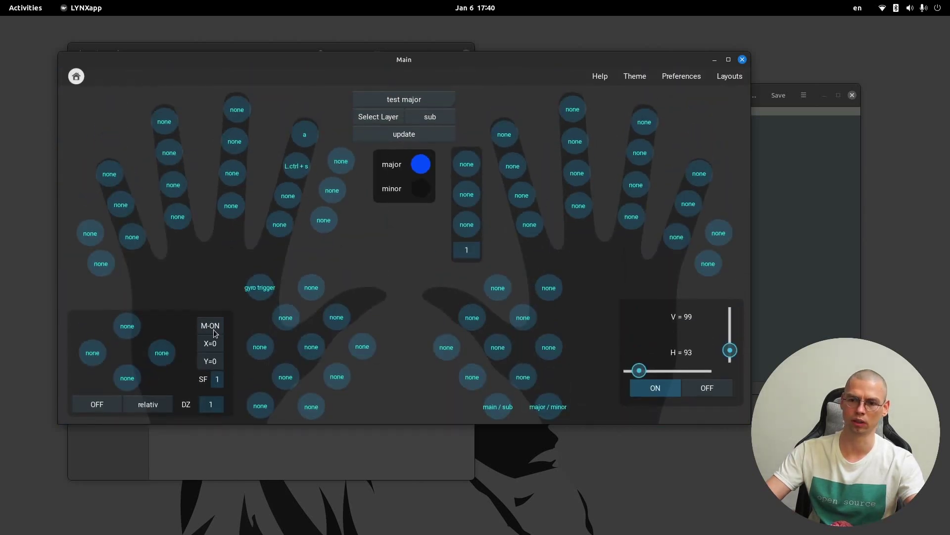
pyautogui.click(212, 349)
pyautogui.click(212, 349)
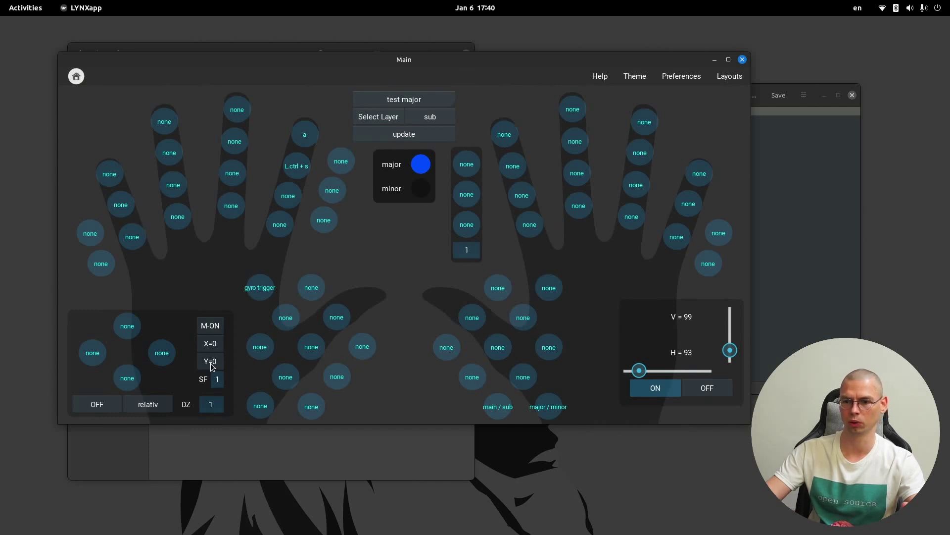
pyautogui.click(213, 362)
pyautogui.click(214, 362)
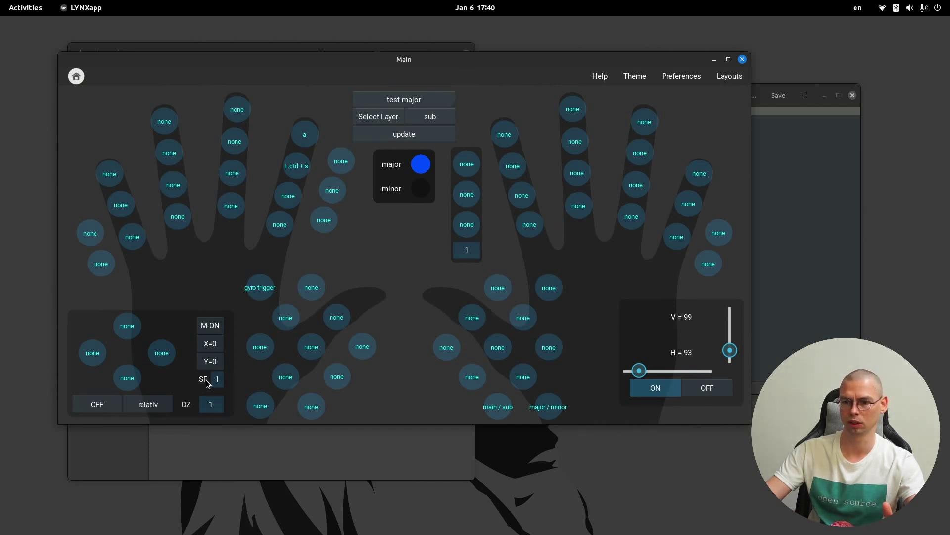
pyautogui.doubleClick(216, 380)
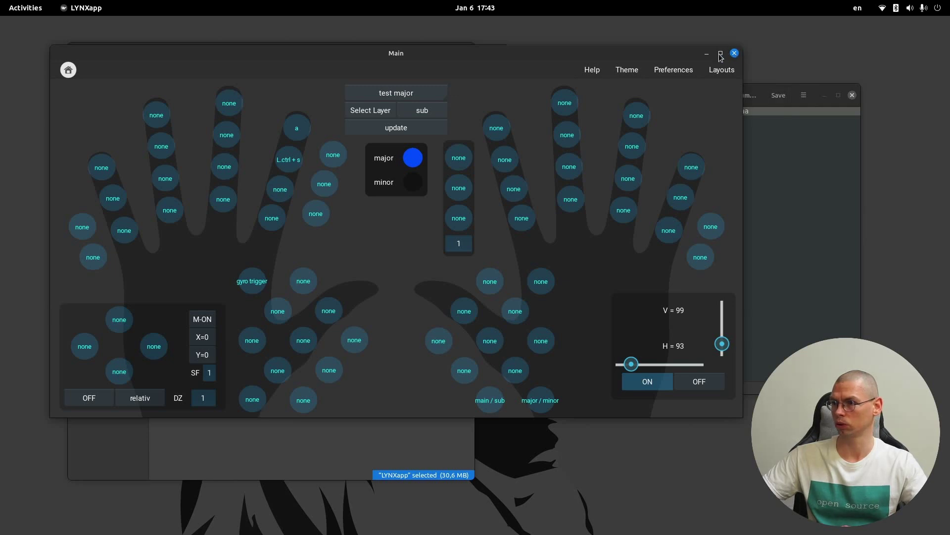
# Close LYNXapp and relaunch it from Downloads/LYNXapp_linux_v030
pyautogui.click(735, 54)
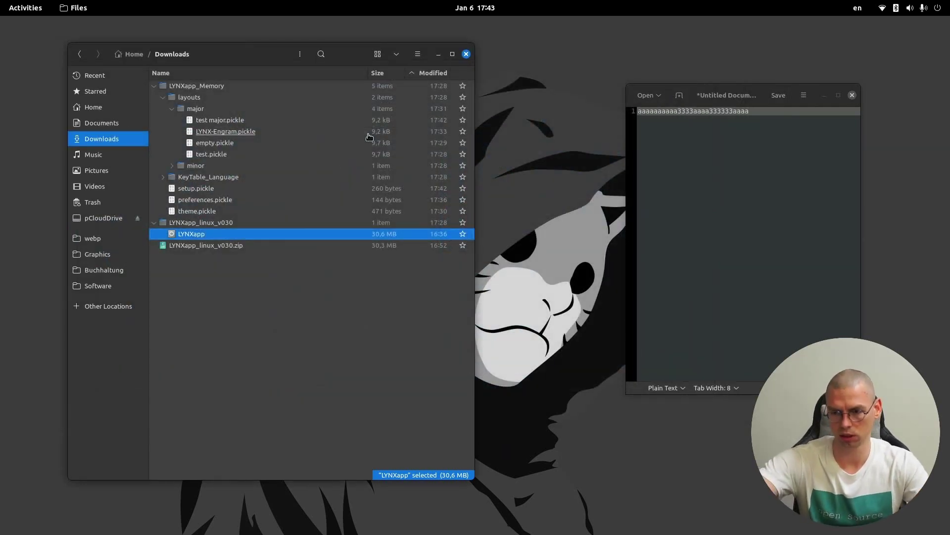
pyautogui.doubleClick(198, 235)
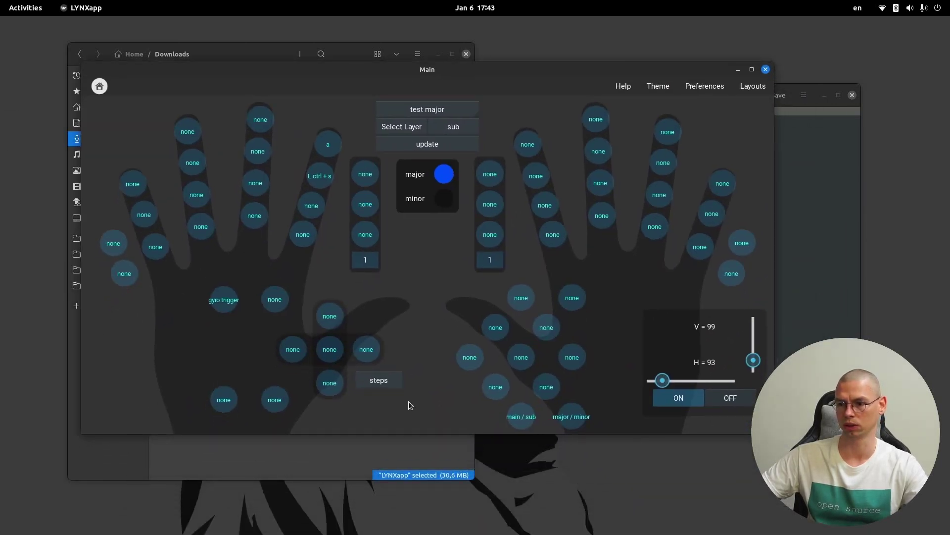
# Expand the left thumb cross to five steps and open the key mapping for LJF2
pyautogui.click(385, 386)
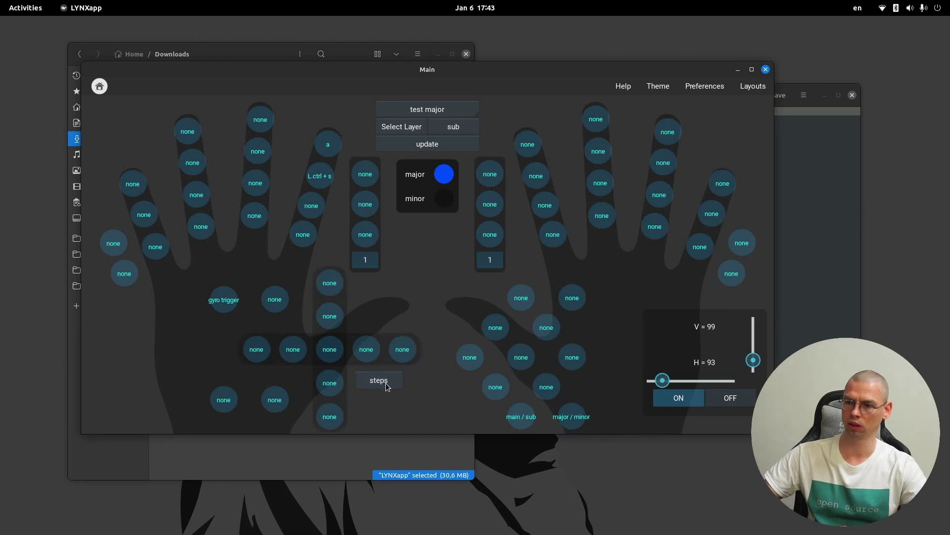
pyautogui.click(387, 385)
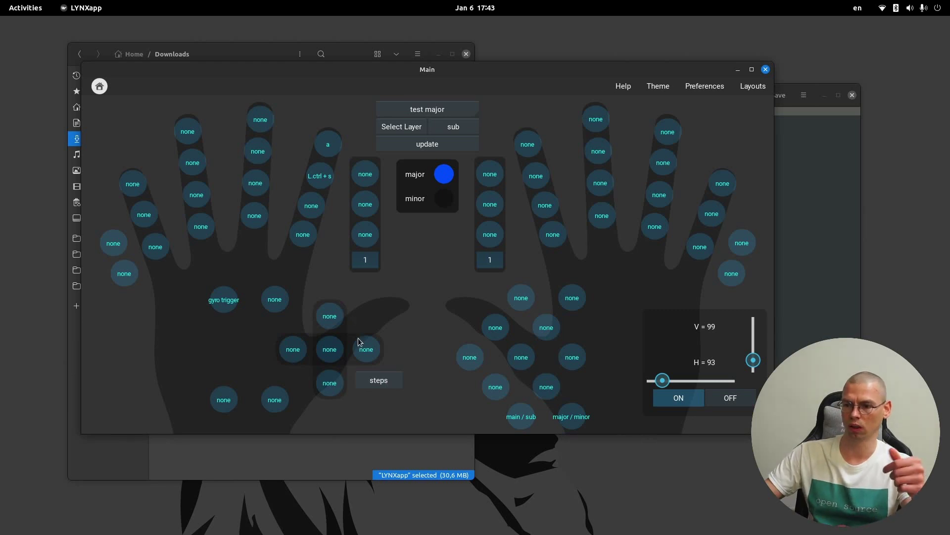
pyautogui.click(384, 385)
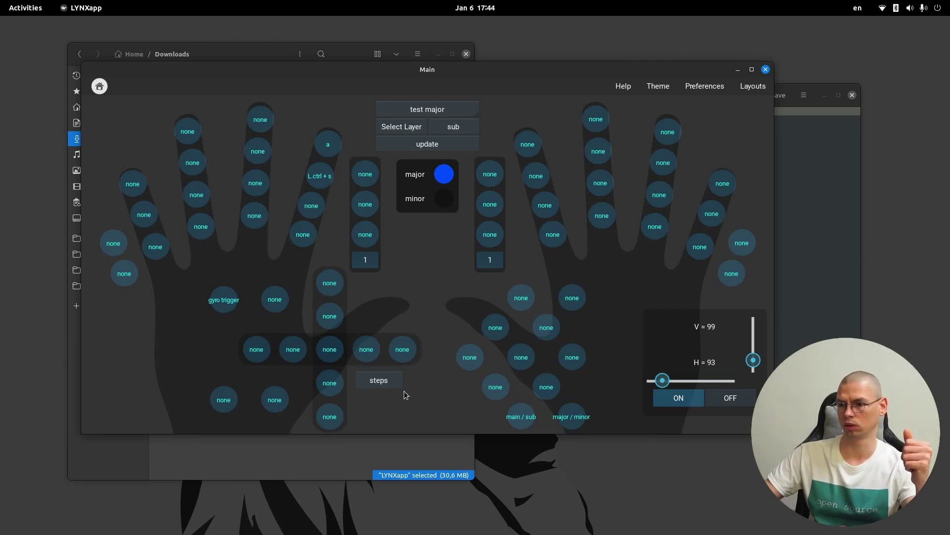
pyautogui.click(414, 352)
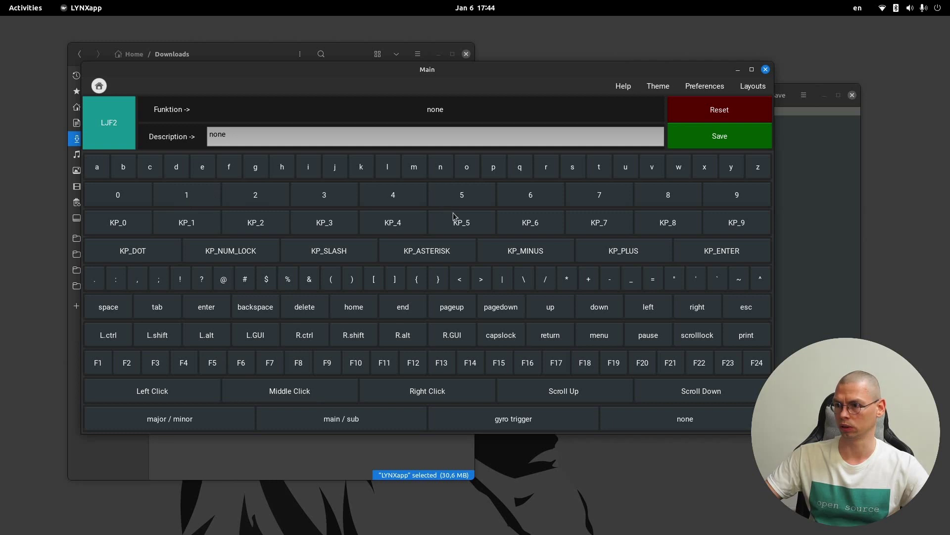
# Map both LJF2 and LJF1 to w and save each
pyautogui.click(681, 169)
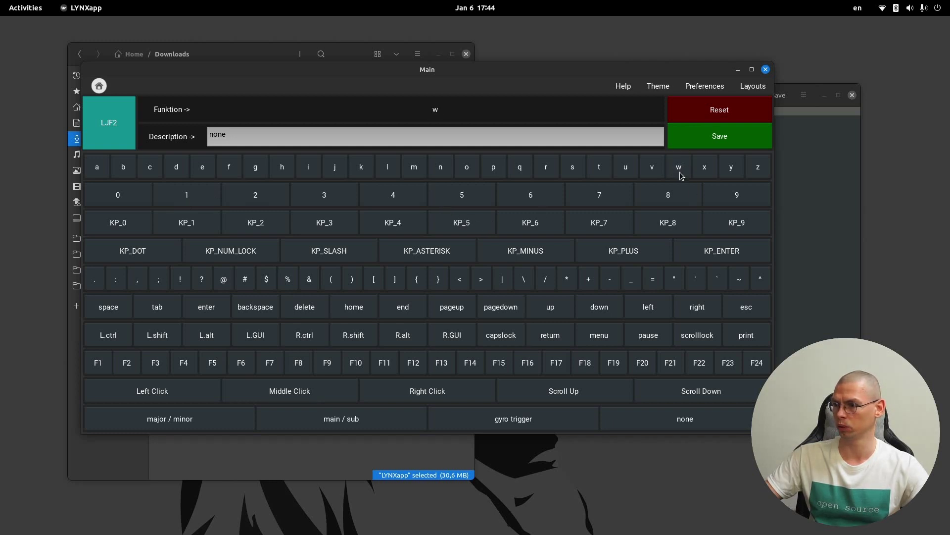
pyautogui.click(725, 141)
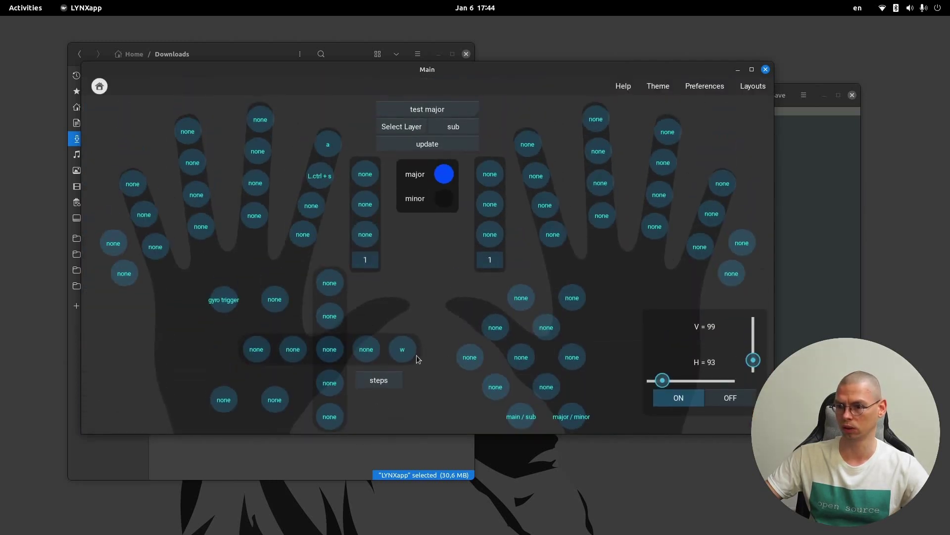
pyautogui.click(369, 350)
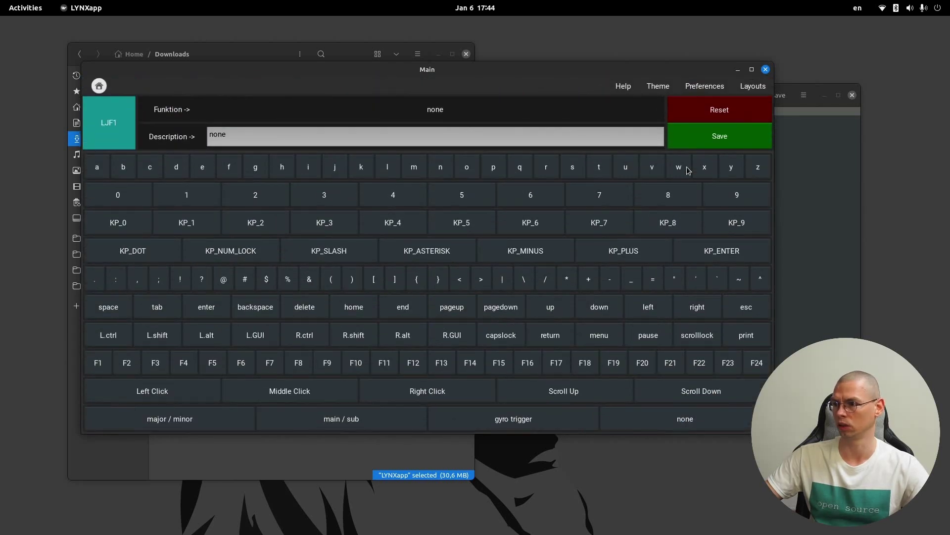
pyautogui.click(688, 169)
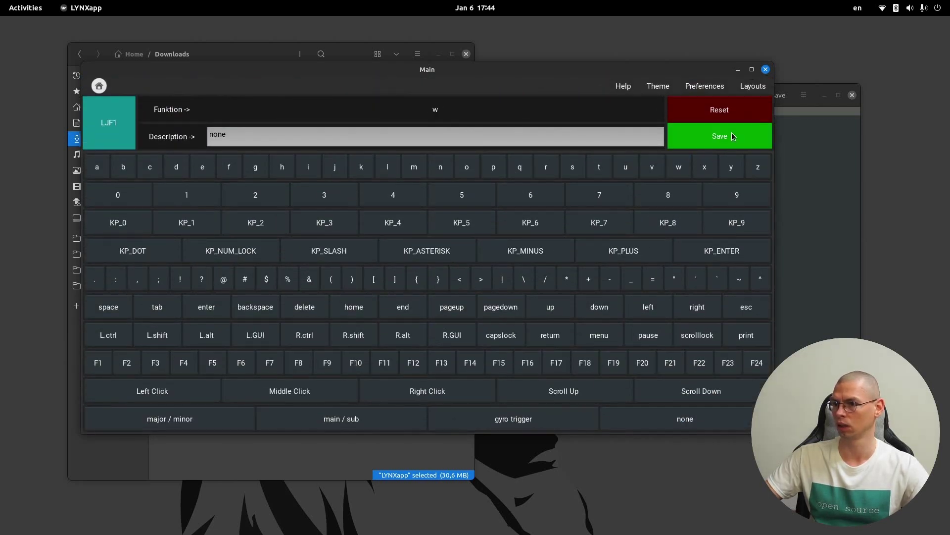
pyautogui.click(732, 132)
# Change LJF2's mapping to L.shift + w and save
pyautogui.click(411, 352)
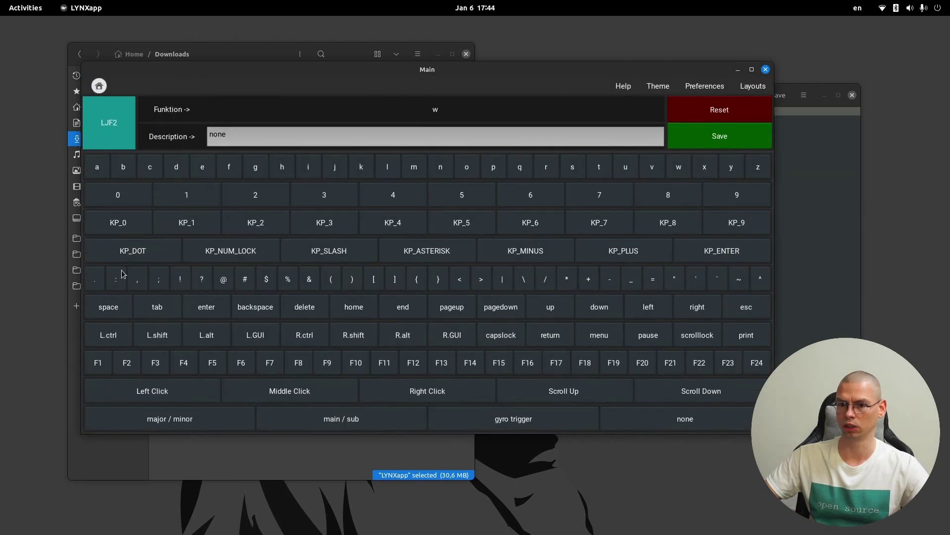
pyautogui.click(162, 339)
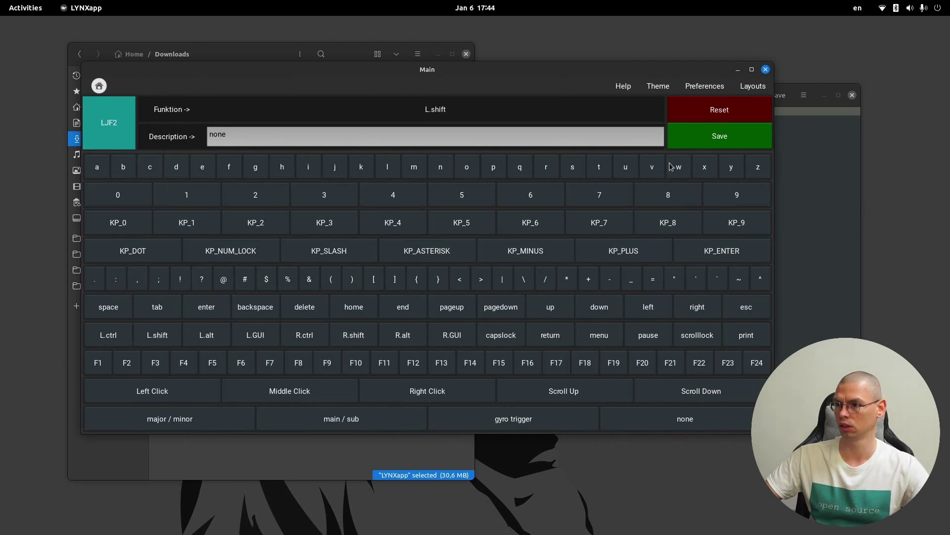
pyautogui.click(684, 169)
pyautogui.click(723, 141)
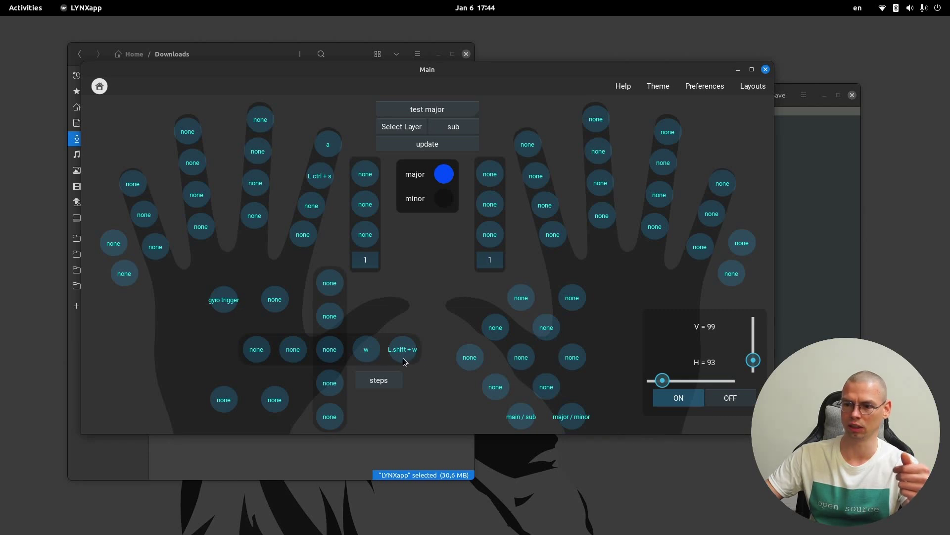
# Close LYNXapp, relaunch its executable from Downloads in Files, and drag the Main window into view
pyautogui.click(765, 70)
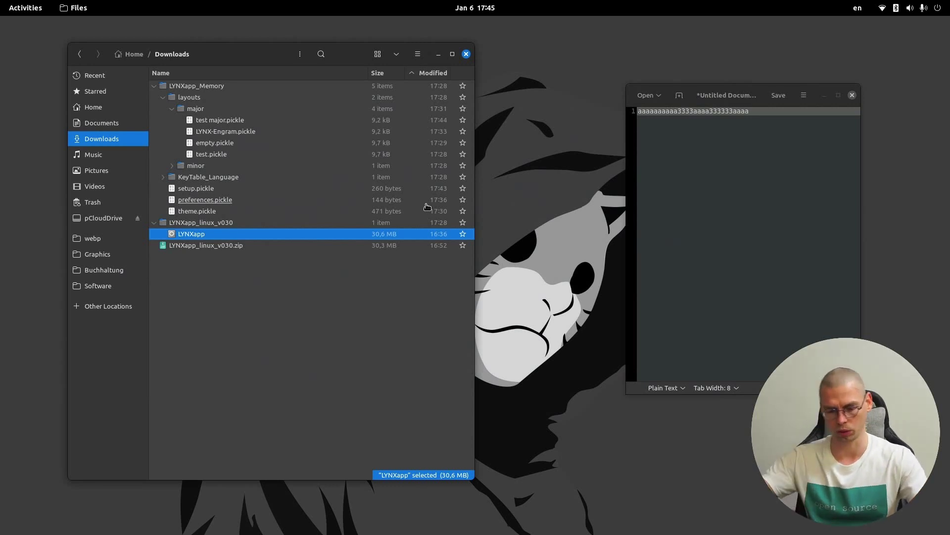
pyautogui.doubleClick(192, 240)
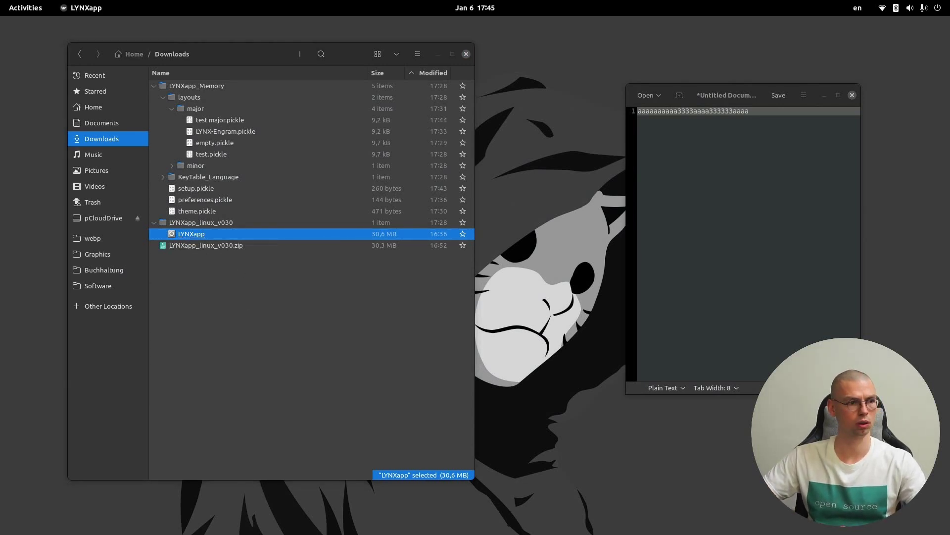
pyautogui.doubleClick(200, 240)
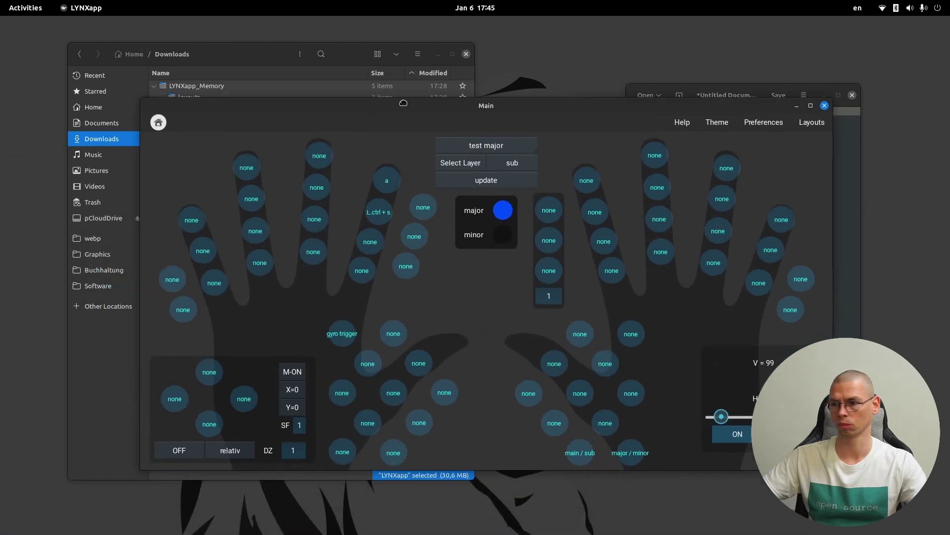
pyautogui.moveTo(398, 99); pyautogui.dragTo(309, 46)
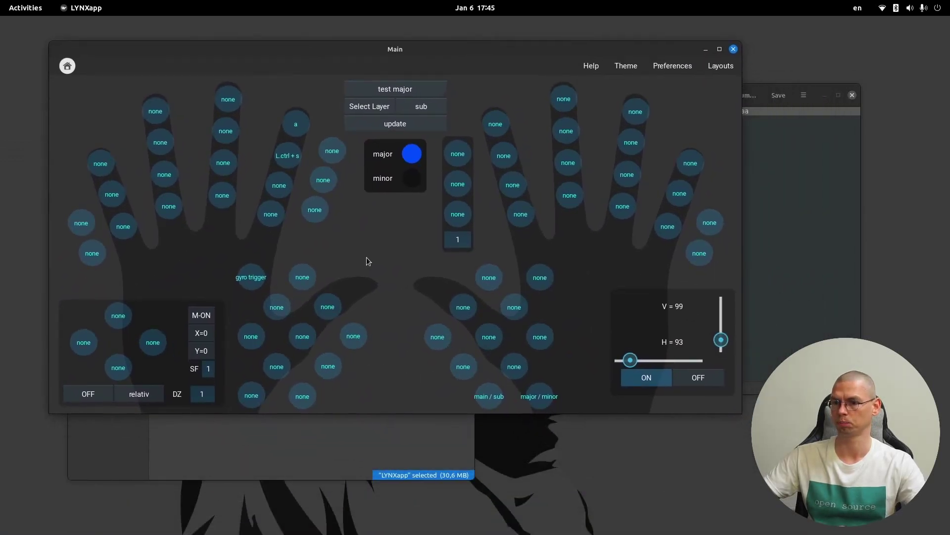
# Load the LYNX-Engram layout and display its sub layer of digits and keypad symbols
pyautogui.click(397, 90)
pyautogui.click(398, 181)
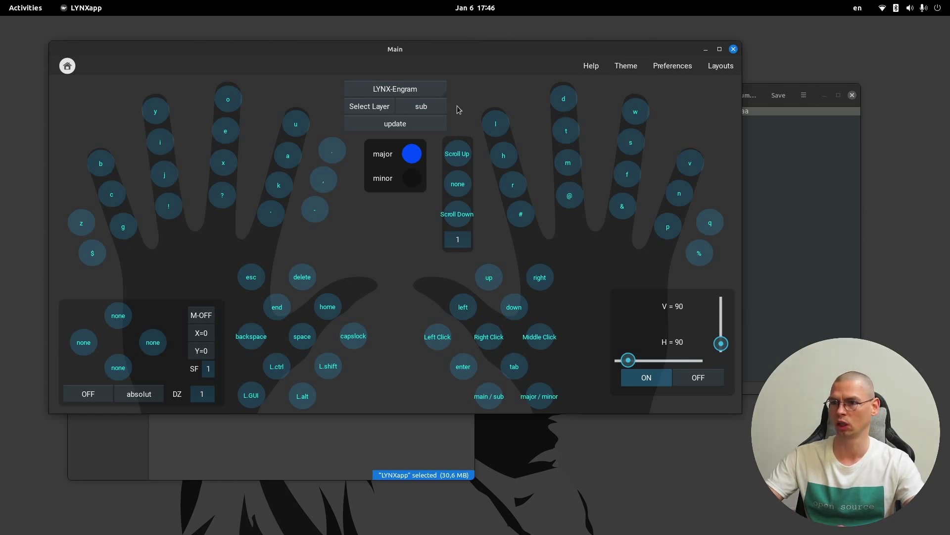
pyautogui.click(418, 112)
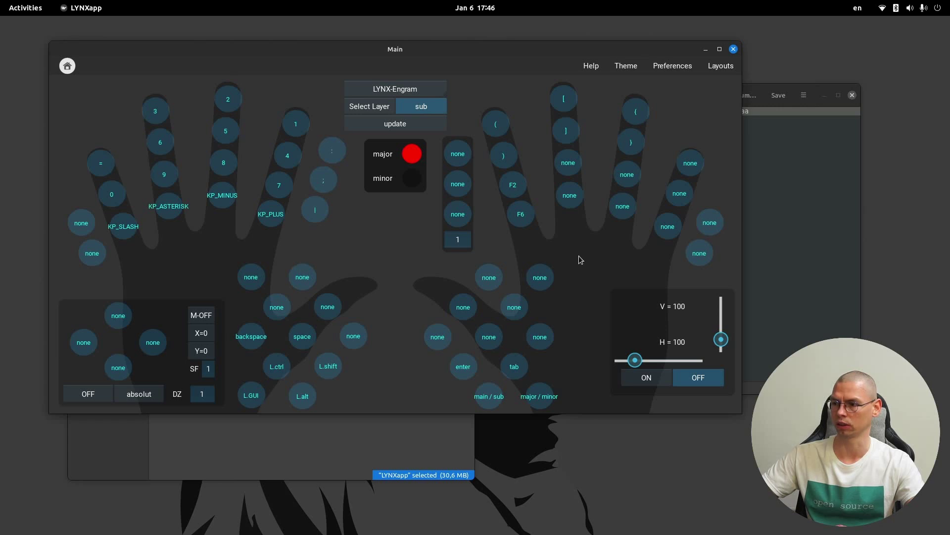
# Switch to the minor set so the empty test minor layout loads
pyautogui.click(371, 108)
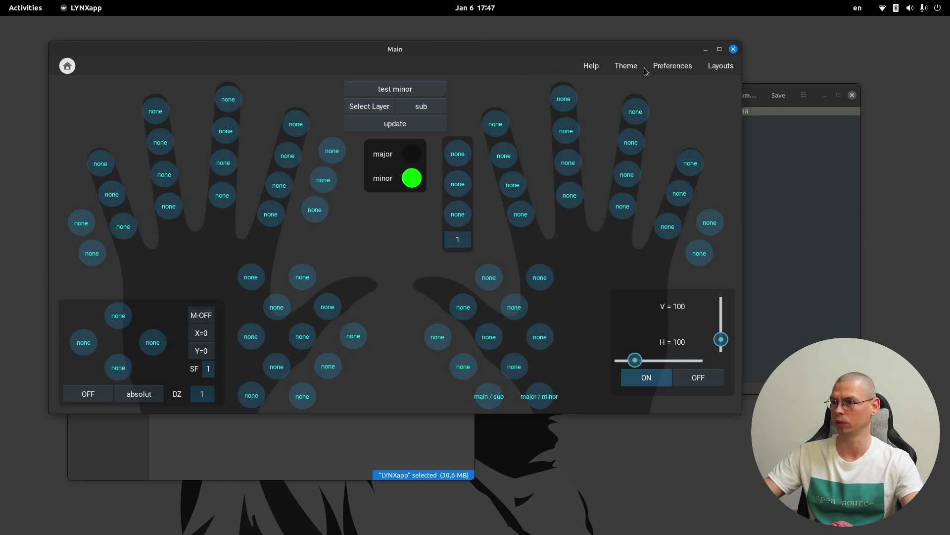
# View the LYNXapp Tutorial v0.2.0 page on lynxware.org from Help, then switch back to LYNXapp
pyautogui.click(589, 68)
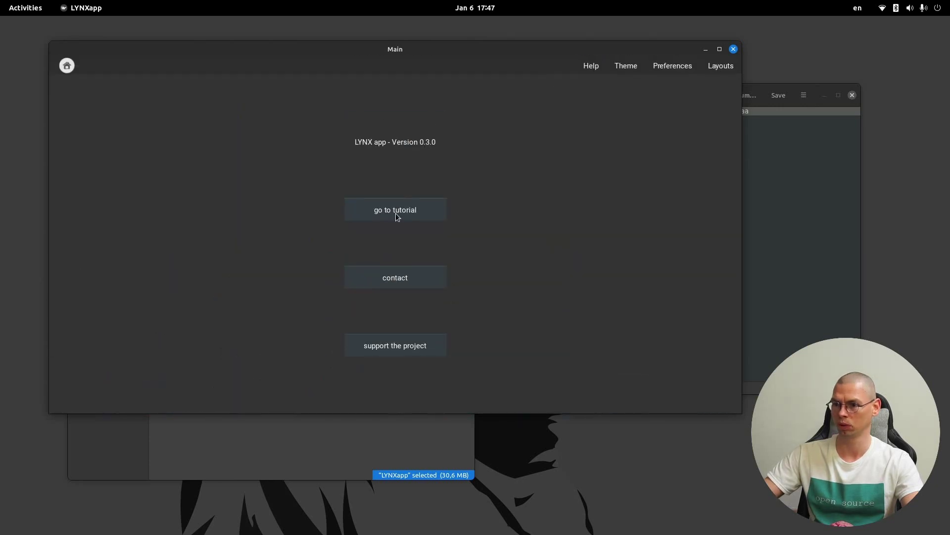
pyautogui.click(396, 214)
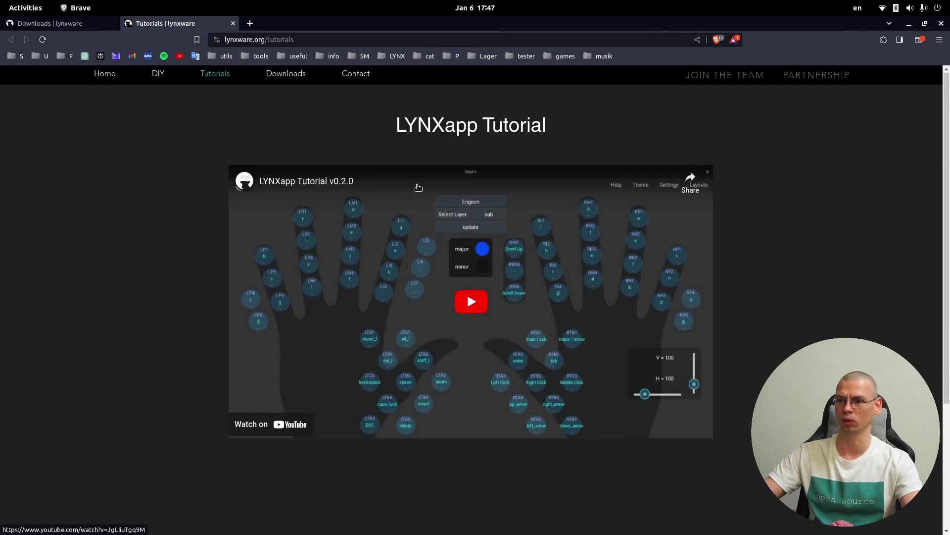
pyautogui.scroll(-4, 418, 187)
pyautogui.scroll(3, 369, 337)
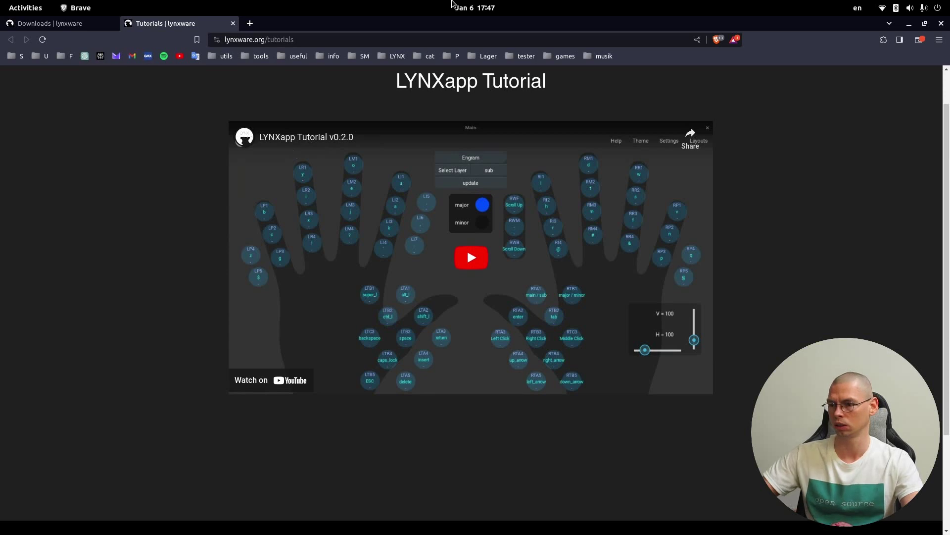
pyautogui.click(25, 8)
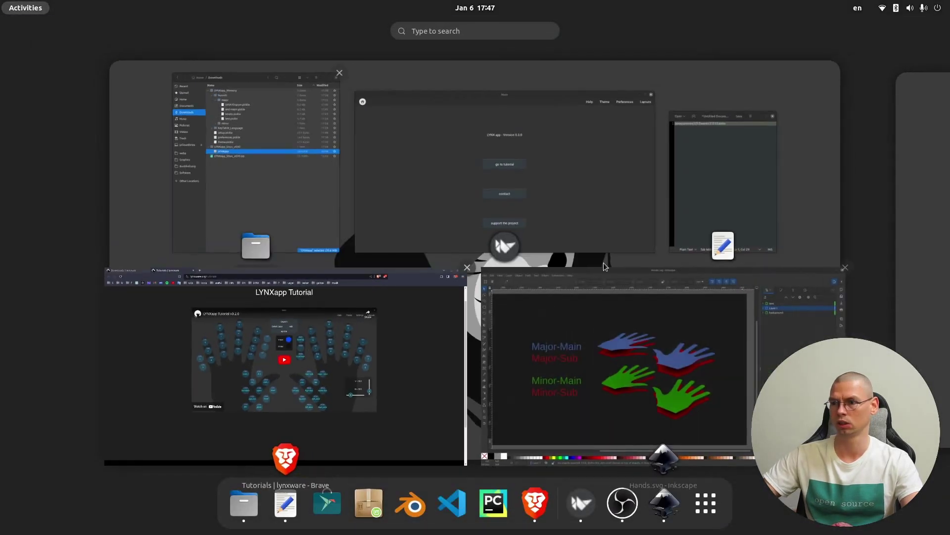
pyautogui.click(602, 191)
# Set the key table to KeyTable_English in preferences and return to the main hand layout
pyautogui.click(673, 66)
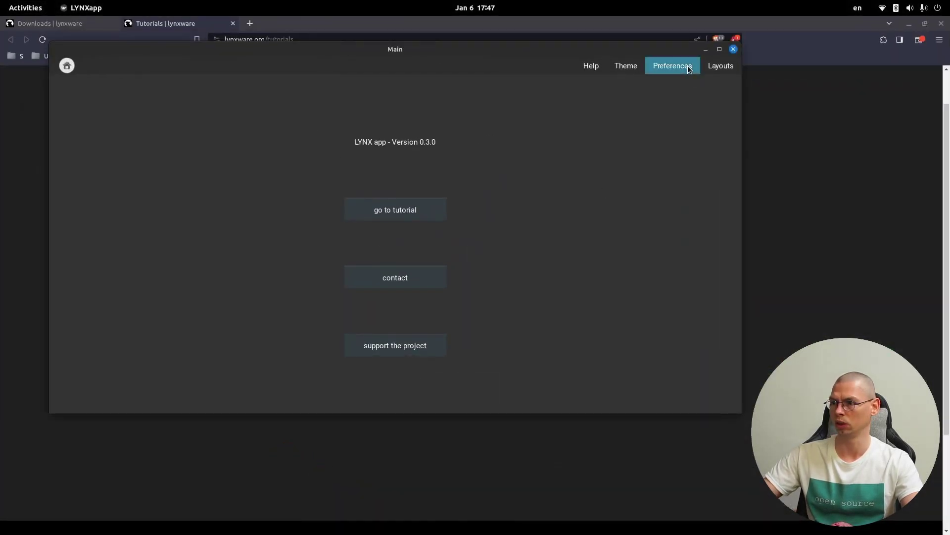
pyautogui.click(418, 255)
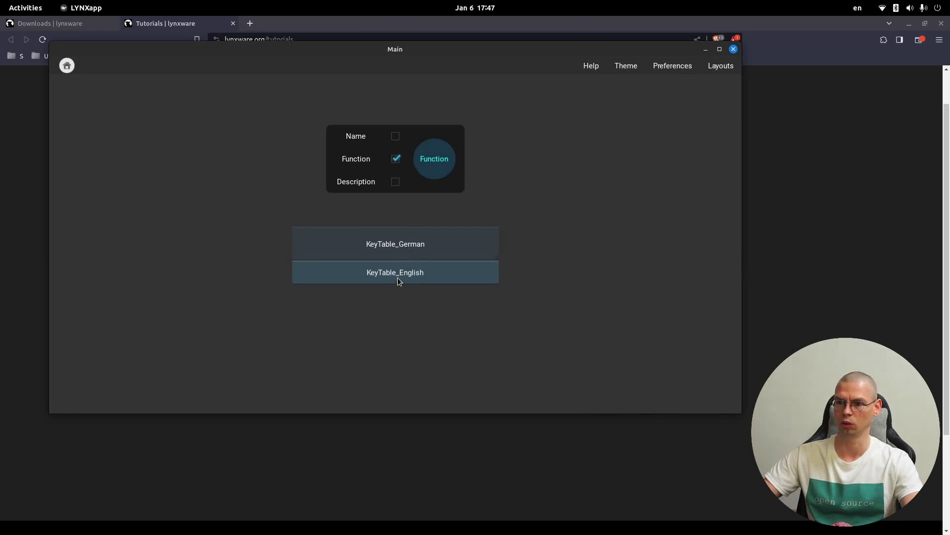
pyautogui.click(414, 273)
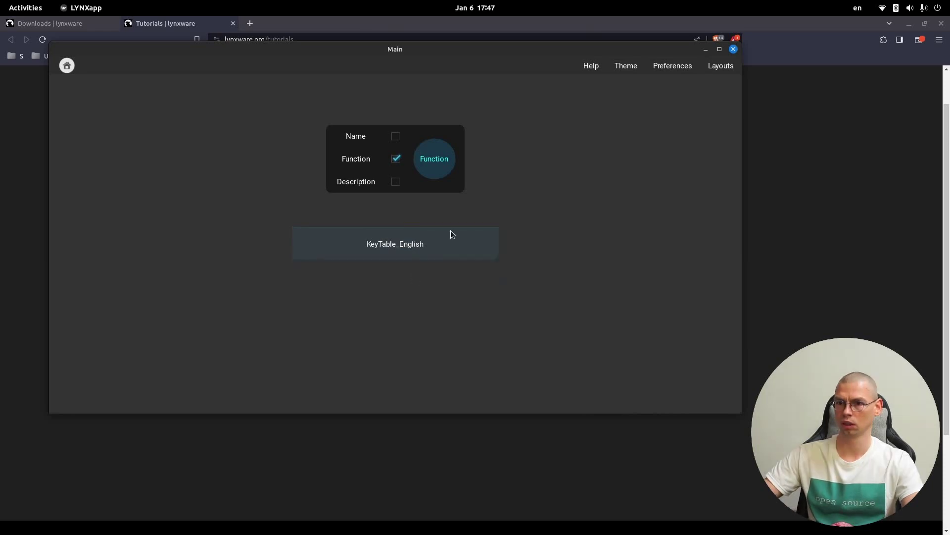
pyautogui.click(69, 66)
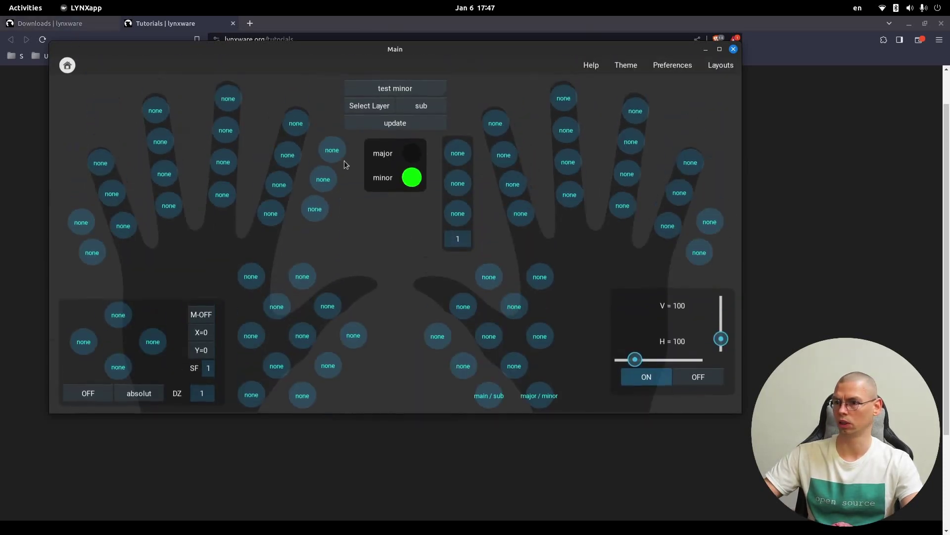
# Load the LYNX-Engram layer, minimise Brave, and move the LYNXapp window down-right
pyautogui.click(379, 110)
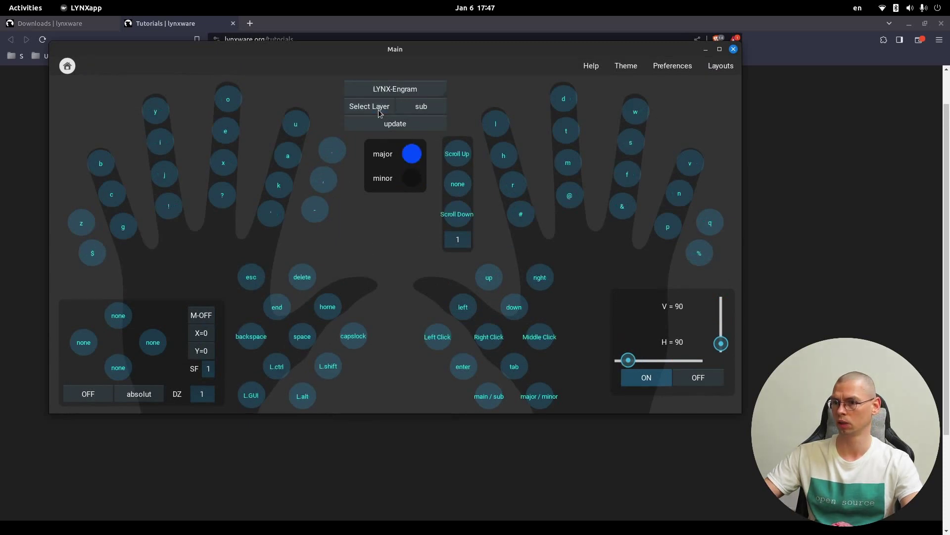
pyautogui.click(911, 26)
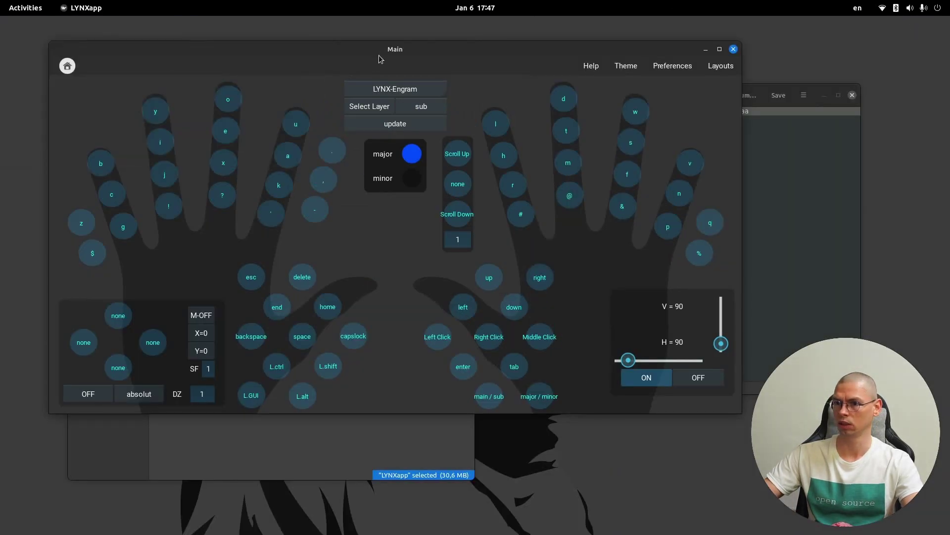
pyautogui.moveTo(432, 48); pyautogui.dragTo(465, 61)
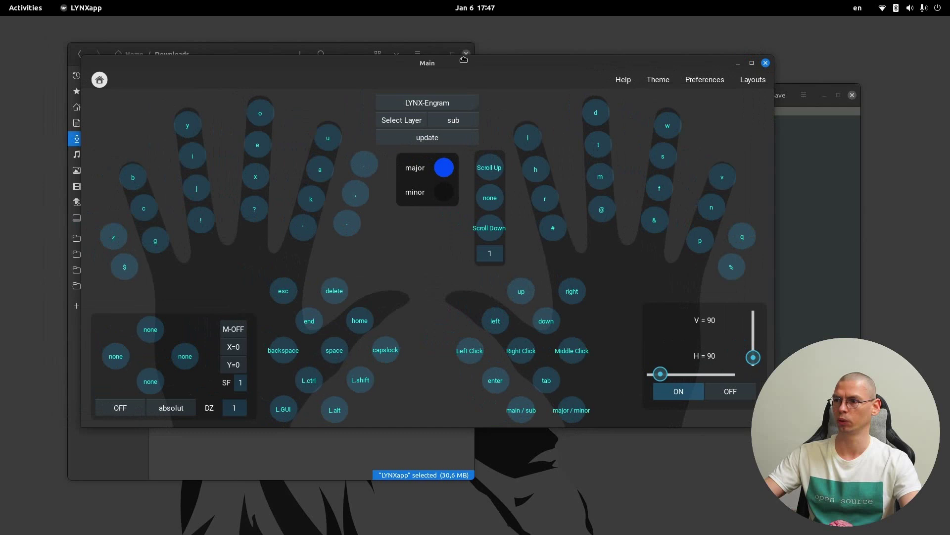
# Close the Text Editor, discarding the unsaved note
pyautogui.click(843, 165)
pyautogui.click(852, 95)
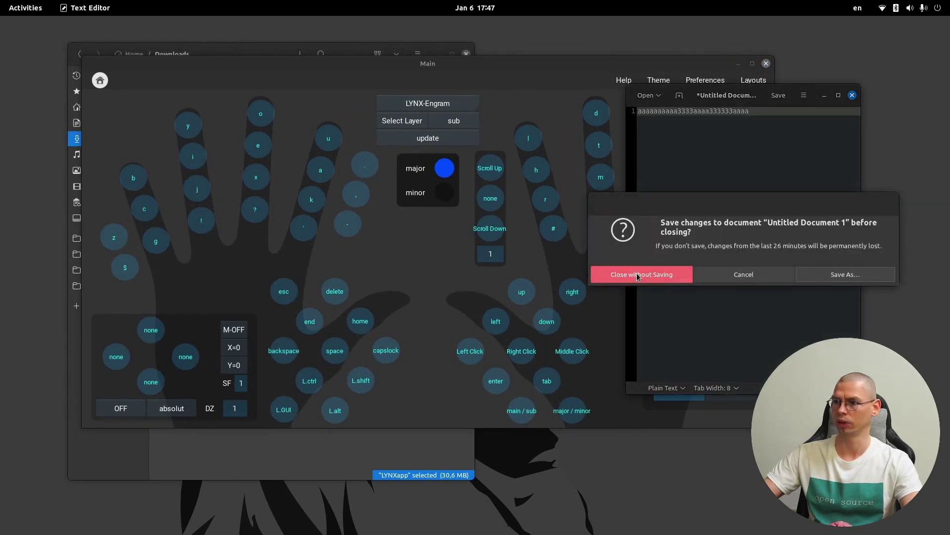
pyautogui.click(642, 274)
pyautogui.moveTo(496, 62); pyautogui.dragTo(532, 74)
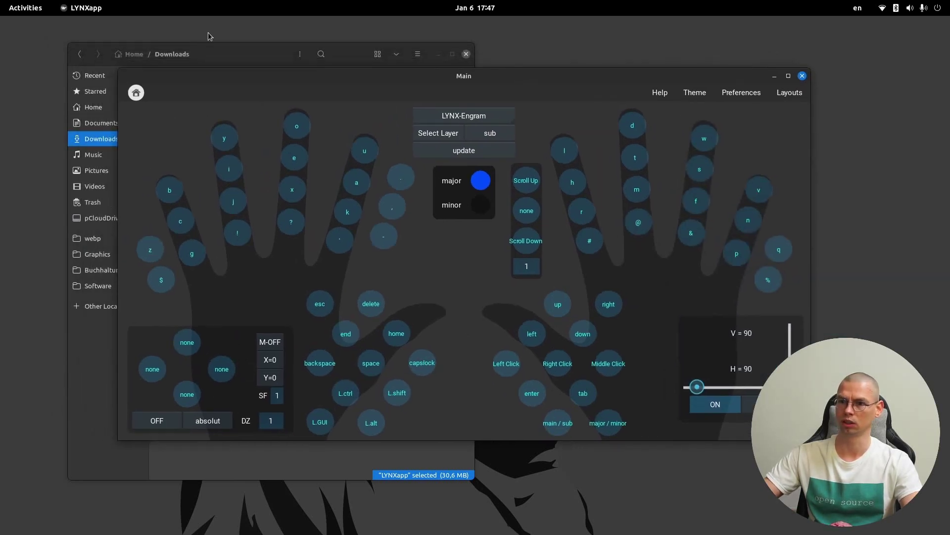
# Collapse the layouts and LYNXapp_Memory folder listings in Files and clear the selection
pyautogui.click(339, 57)
pyautogui.click(163, 97)
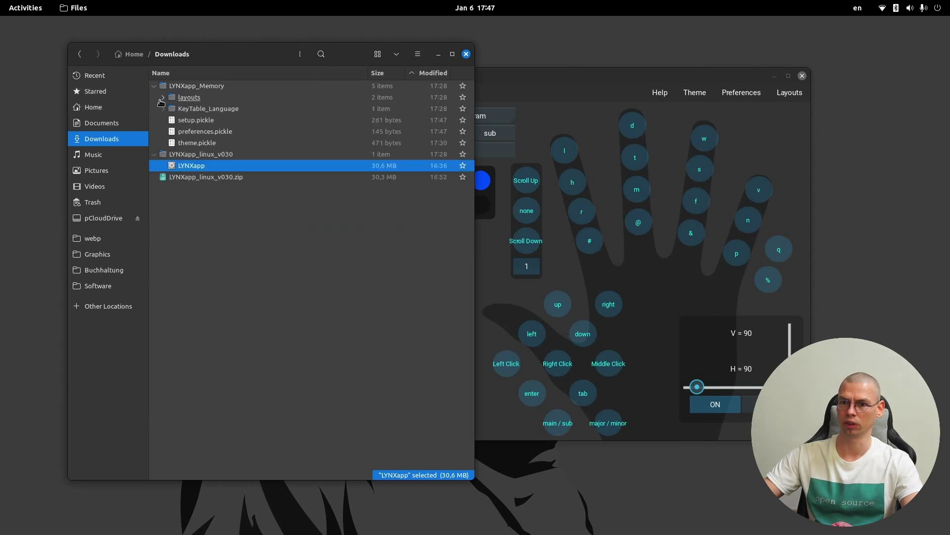
pyautogui.click(154, 86)
pyautogui.click(178, 167)
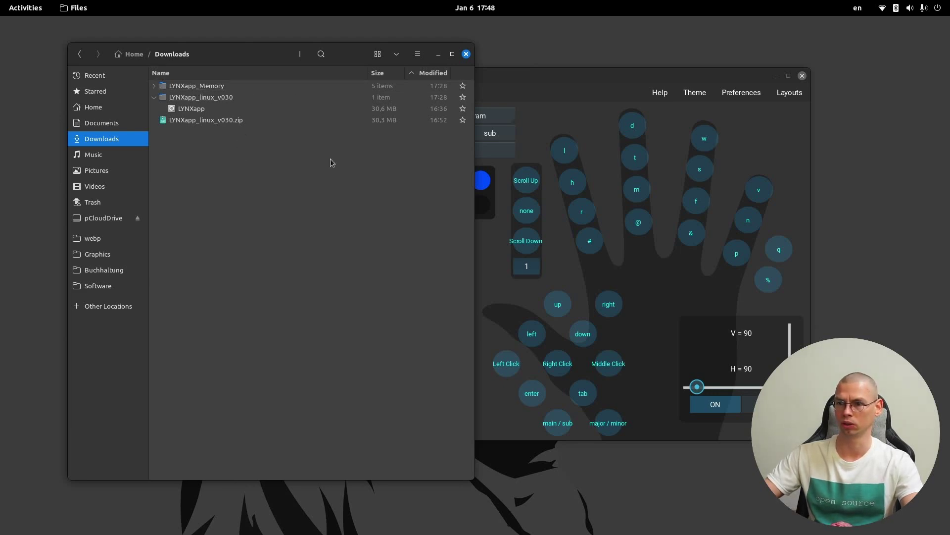
# Check LYNXapp's saved layers list, then close LYNXapp
pyautogui.click(590, 82)
pyautogui.click(468, 121)
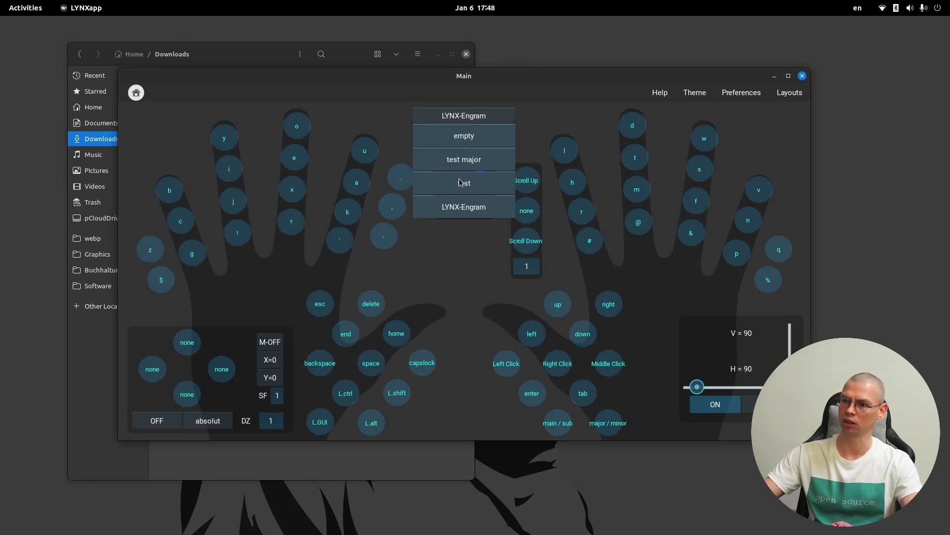
pyautogui.click(802, 76)
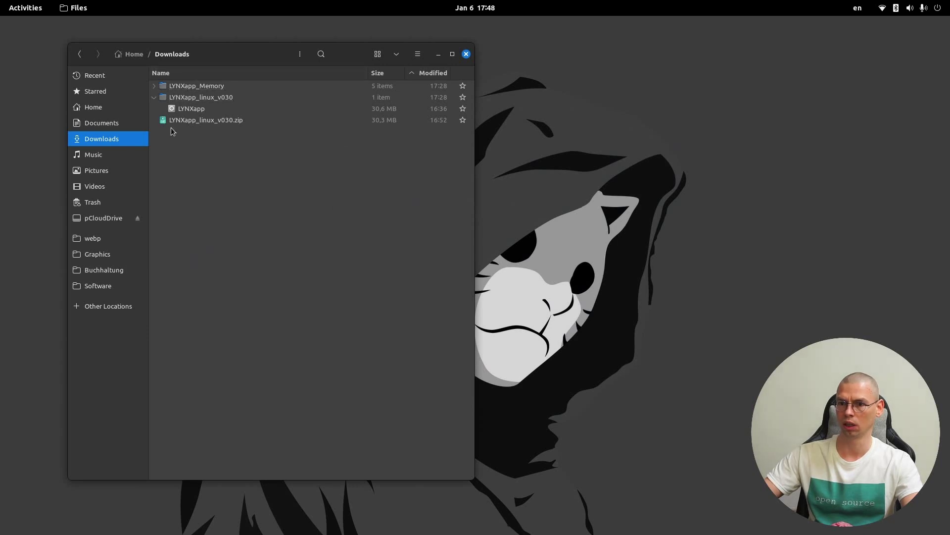
# Delete the LYNXapp_Memory folder from Downloads
pyautogui.doubleClick(205, 89)
pyautogui.click(79, 54)
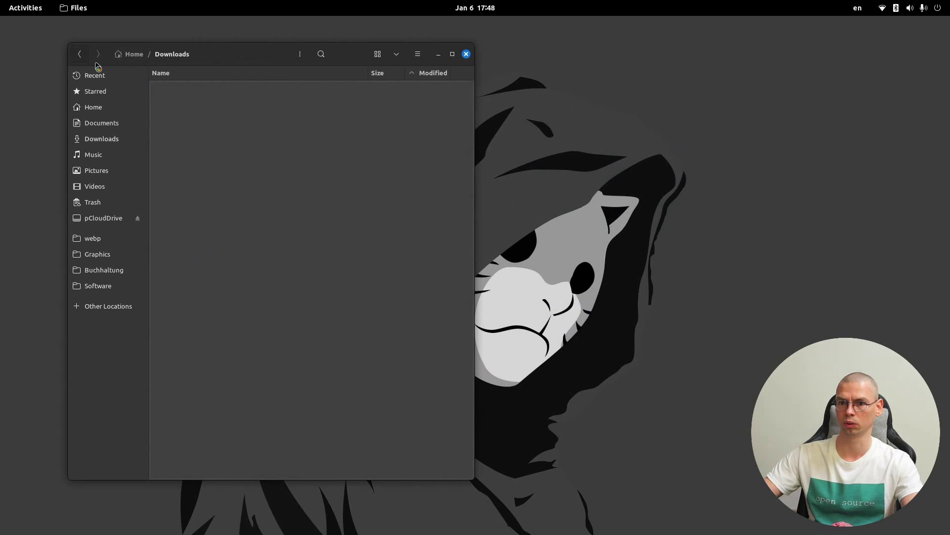
pyautogui.click(250, 97)
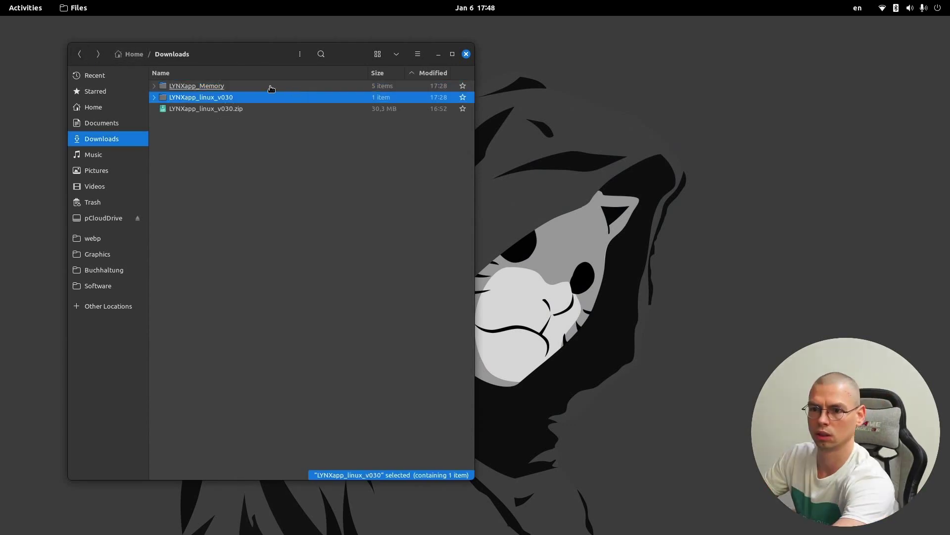
pyautogui.click(235, 89)
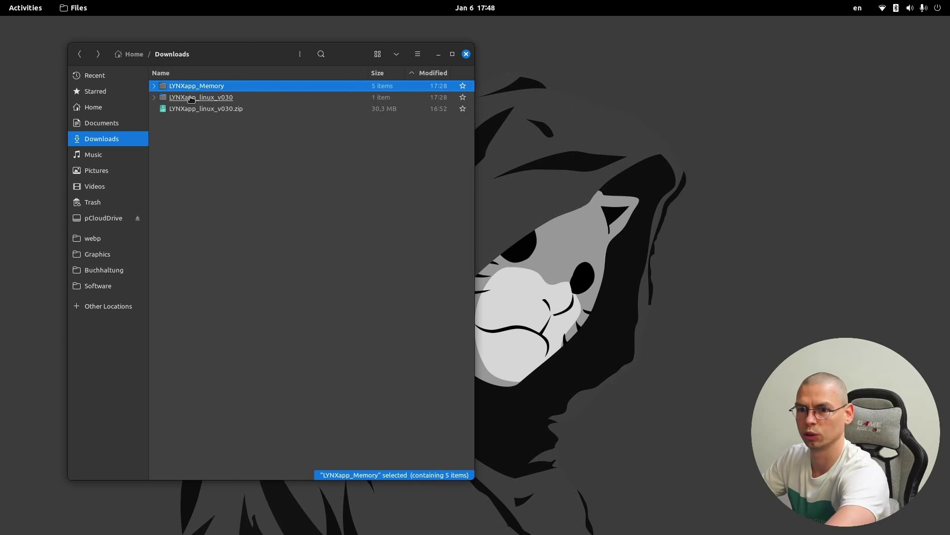
pyautogui.press('Delete')
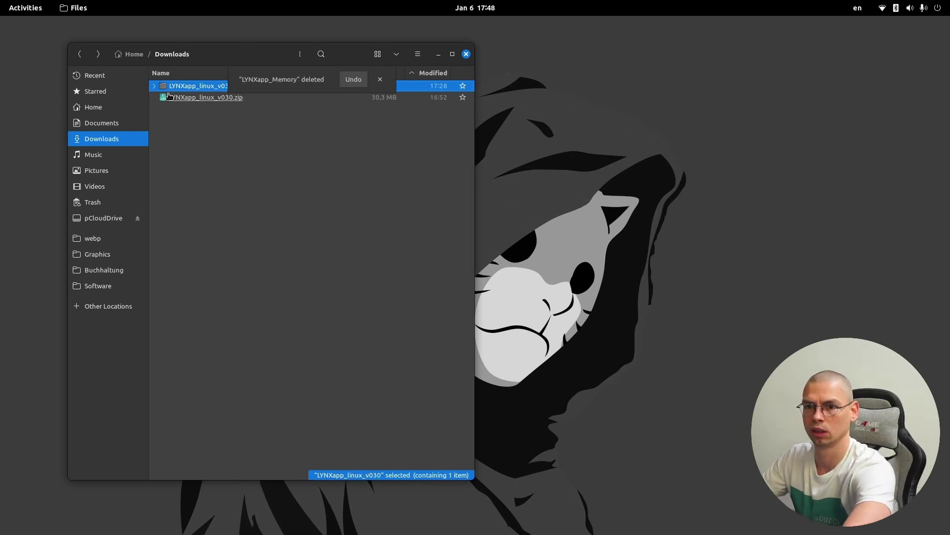
# Launch the LYNXapp program file from the LYNXapp_linux_v030 folder
pyautogui.click(154, 86)
pyautogui.press('Down')
pyautogui.press('Return')
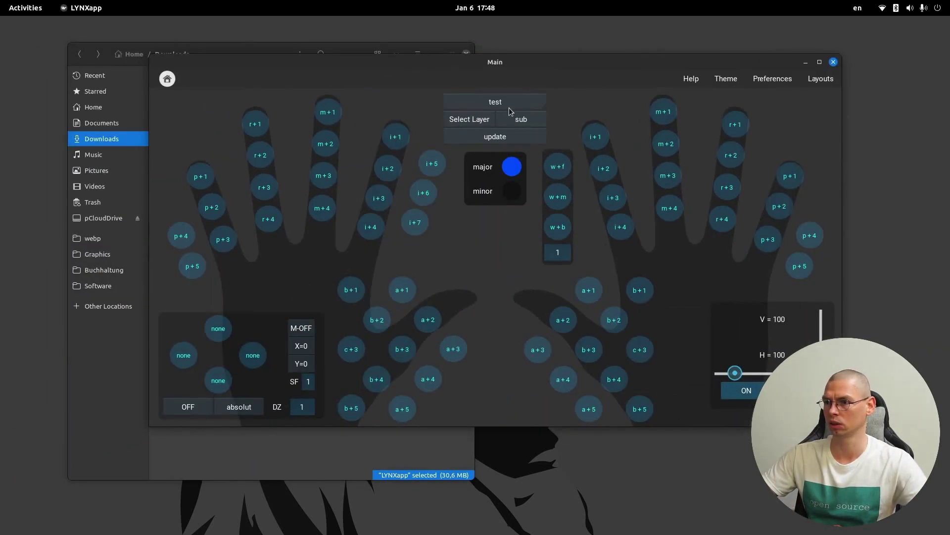
# Load the empty layer, then the test layer, from the fresh memory
pyautogui.click(510, 109)
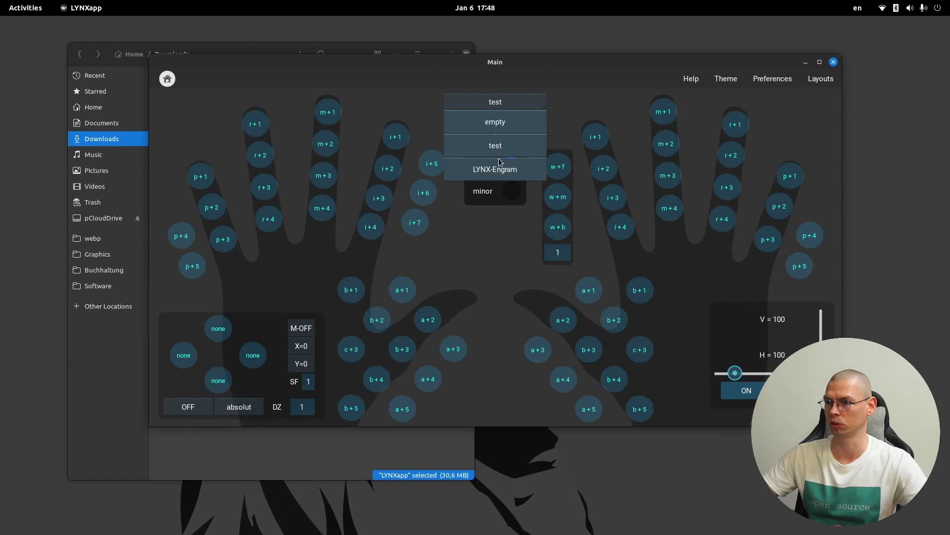
pyautogui.click(513, 123)
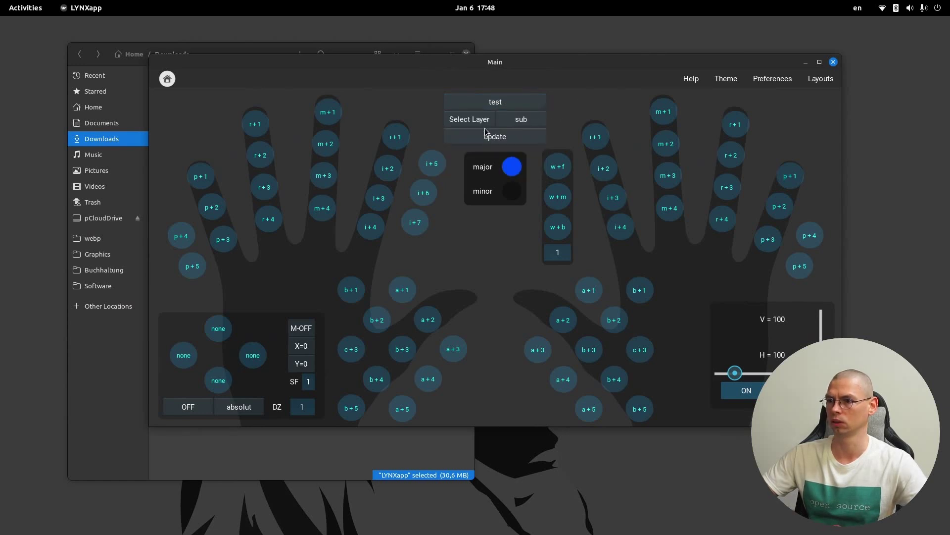
pyautogui.click(483, 123)
pyautogui.click(510, 104)
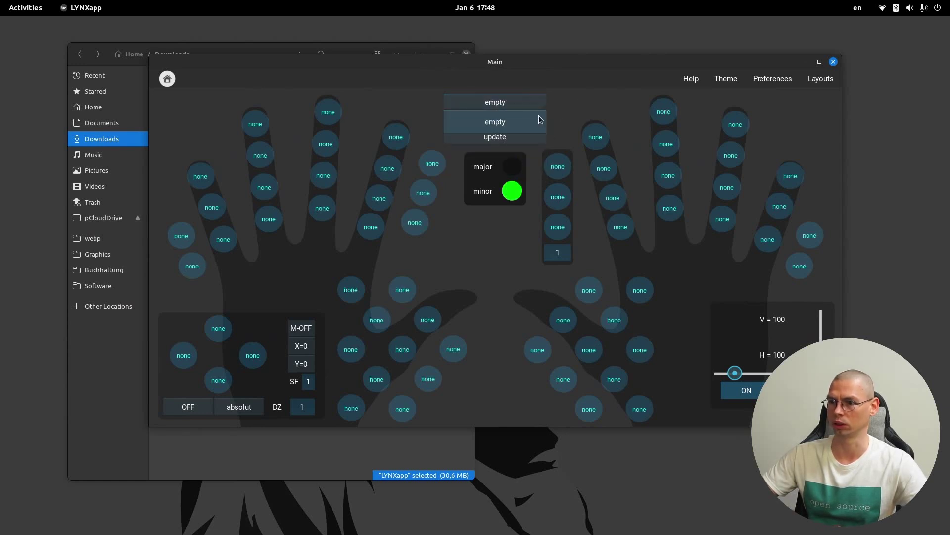
pyautogui.click(569, 113)
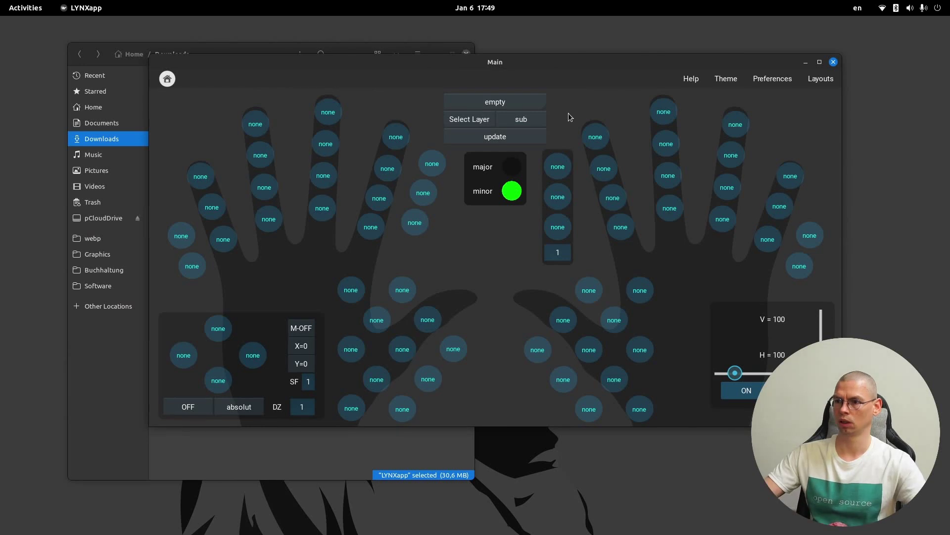
pyautogui.click(477, 118)
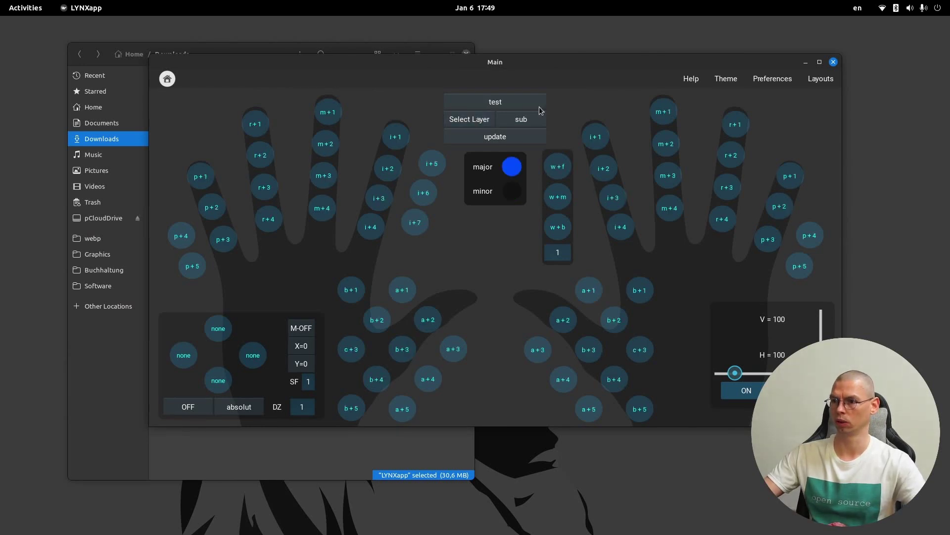
# Pick the LYNX-Engram layer and bring up the open-windows overview
pyautogui.click(525, 103)
pyautogui.click(508, 169)
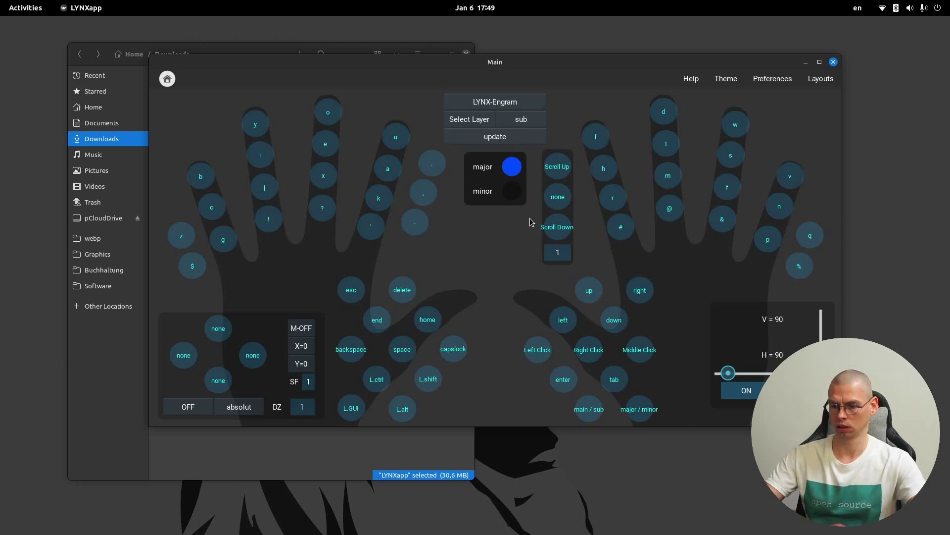
pyautogui.press('super')
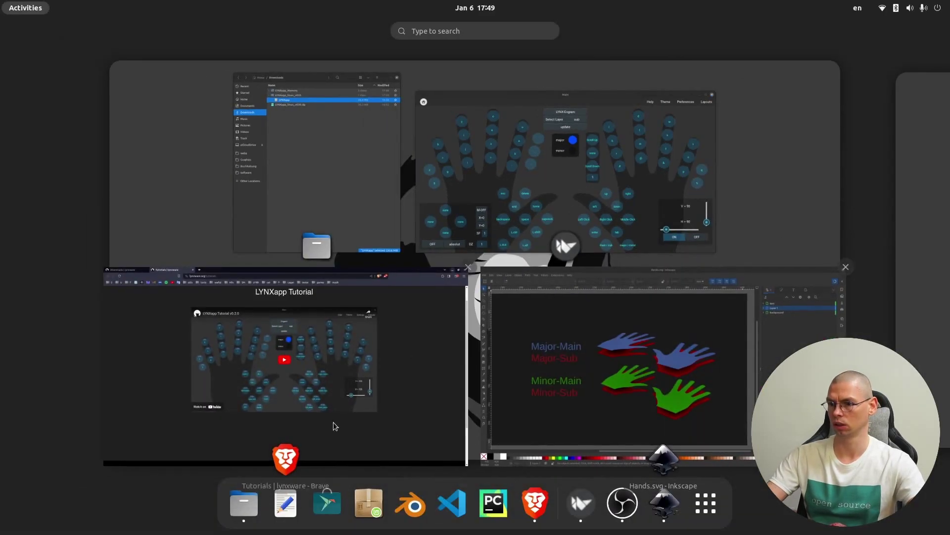
# Inspect Inkscape's Hands.svg diagram of Major/Minor Main and Sub hands, then return to LYNXapp
pyautogui.click(537, 396)
pyautogui.scroll(-2, 396, 255)
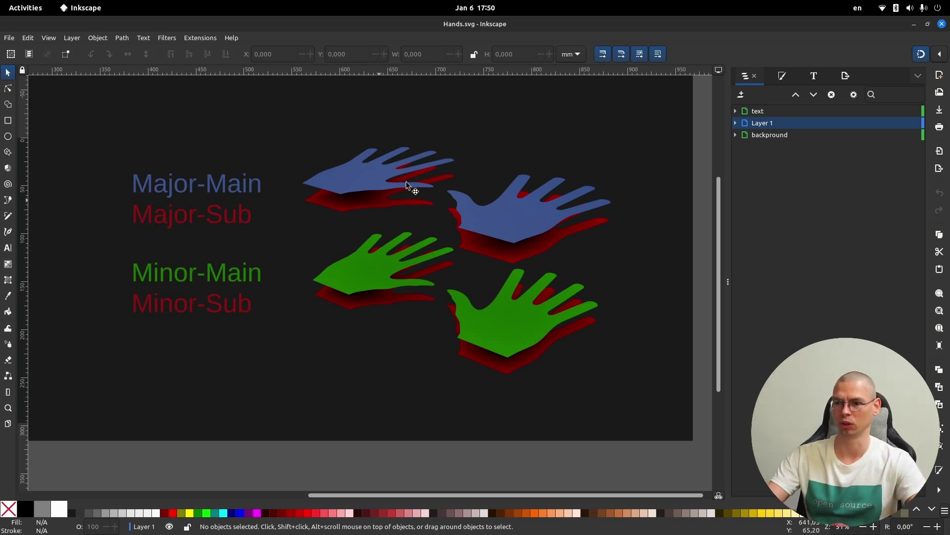
pyautogui.scroll(2, 411, 239)
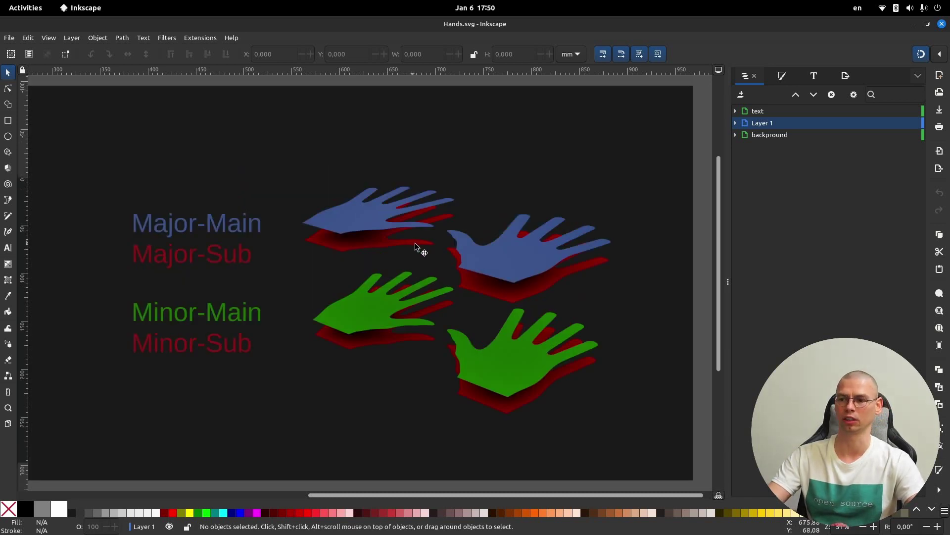
pyautogui.press('super')
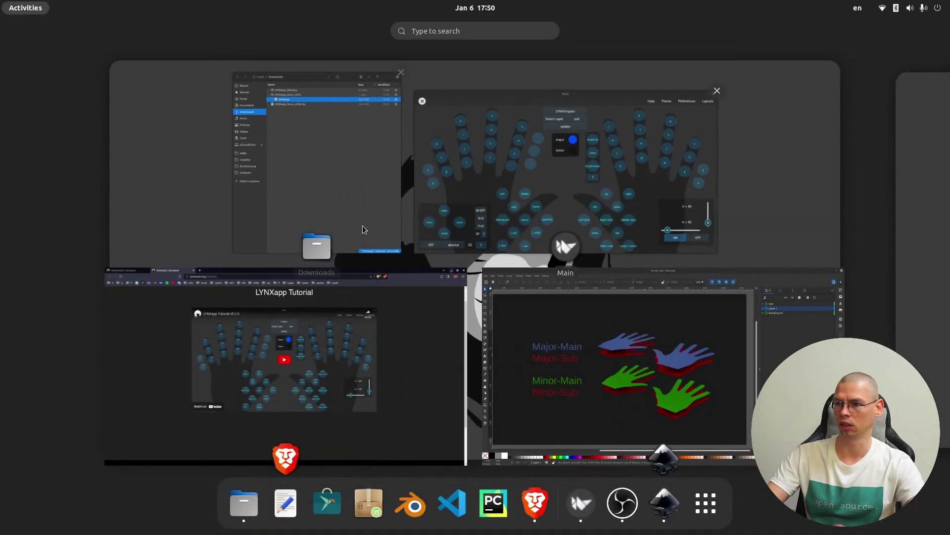
pyautogui.click(517, 195)
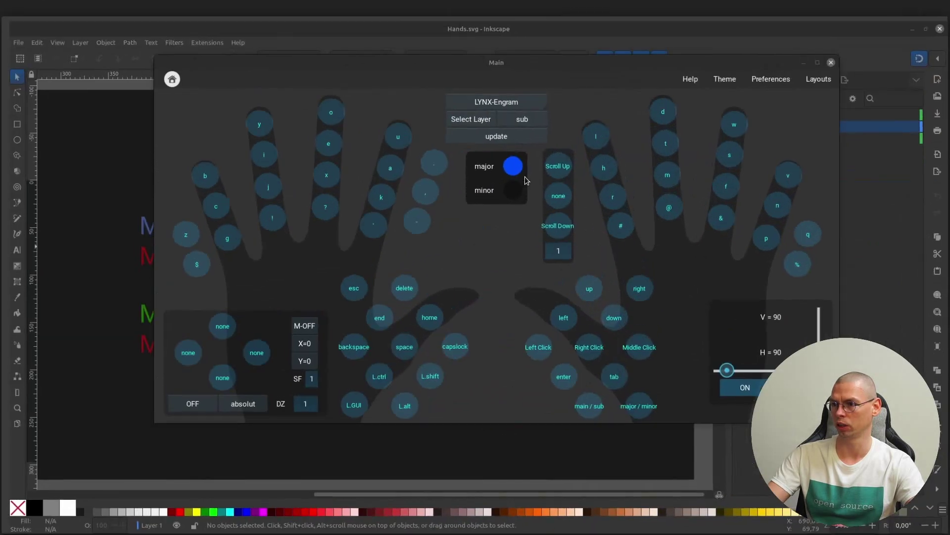
# Open lynxware.org/contact from LYNXapp's Help page and scroll over the Discord, Telegram and Signal QR codes
pyautogui.click(691, 79)
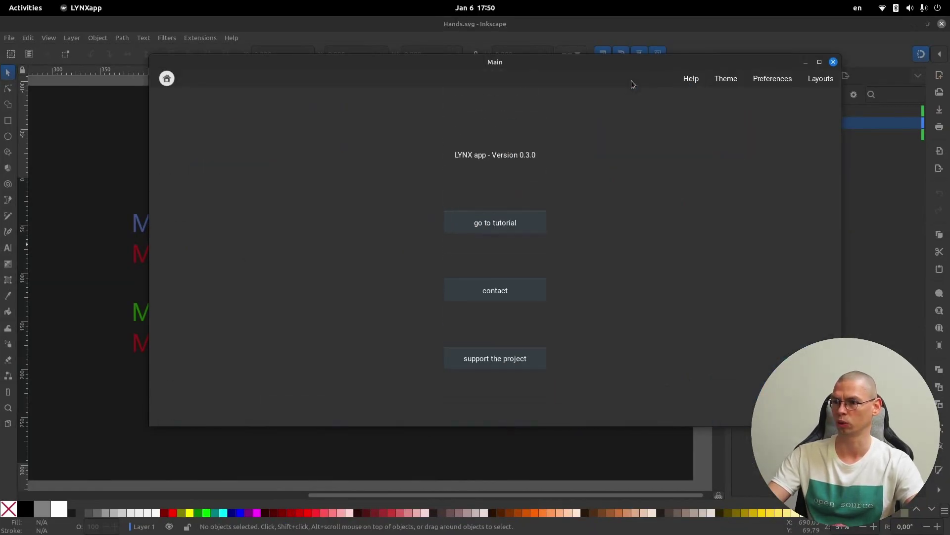
pyautogui.click(493, 285)
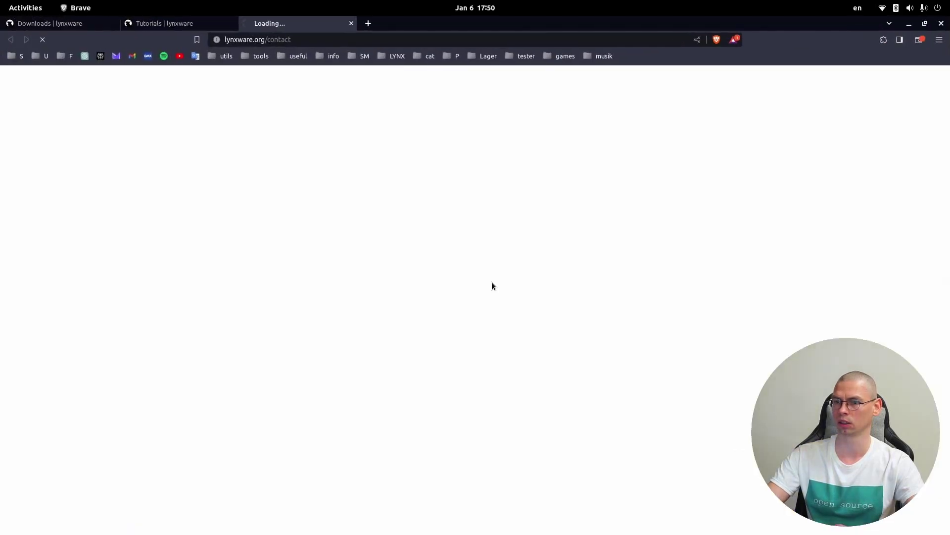
pyautogui.scroll(-3, 205, 305)
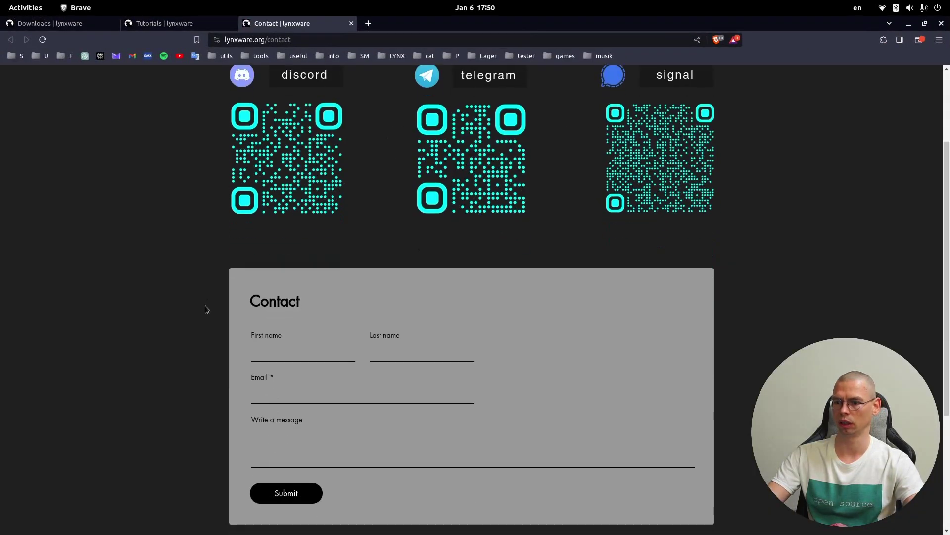
pyautogui.scroll(1, 202, 335)
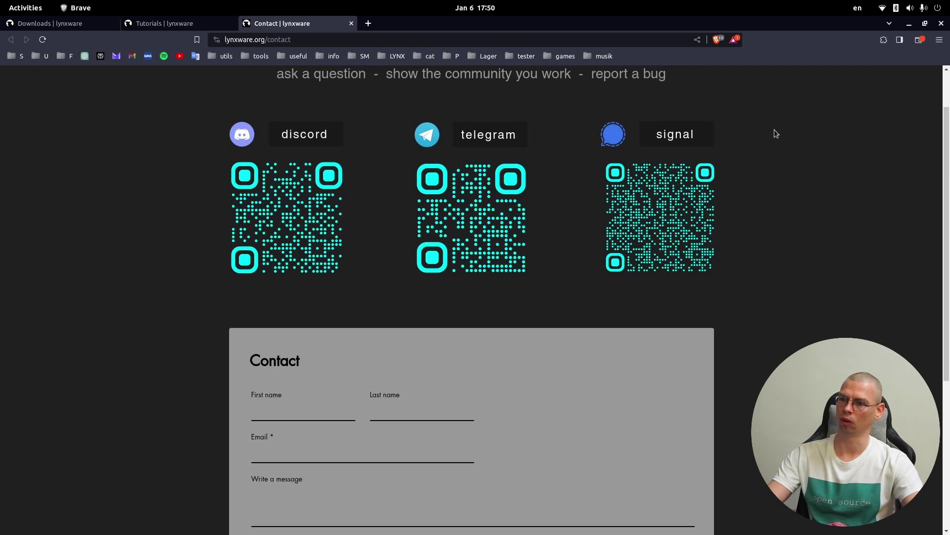